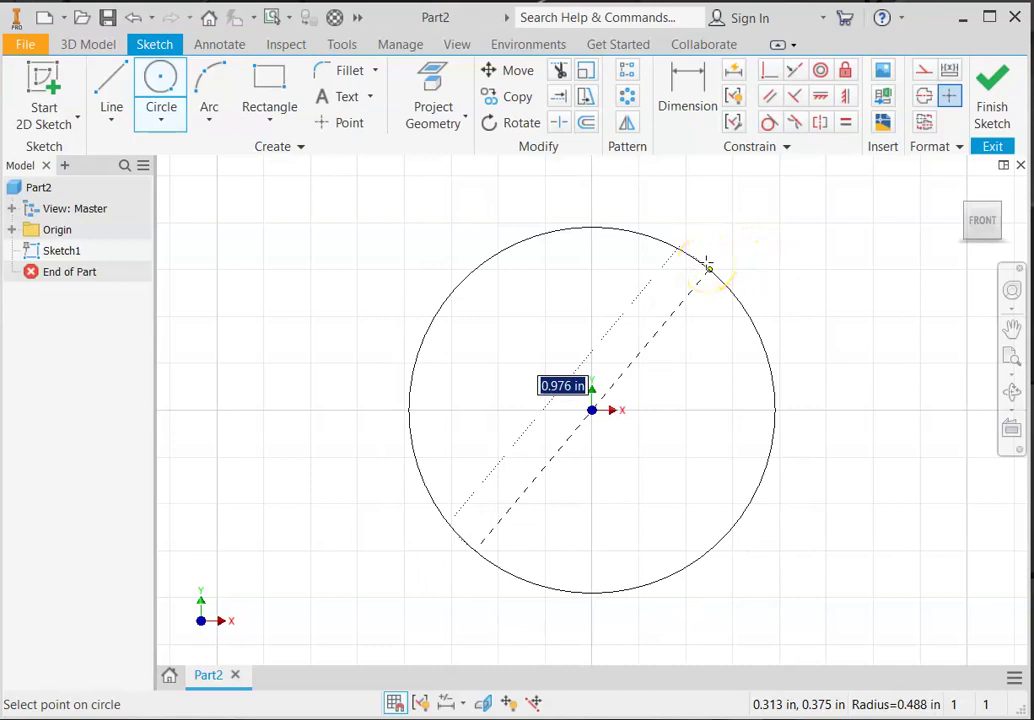
# - Complete the circle centred on the sketch origin at about 0.98 in diameter
pyautogui.click(706, 263)
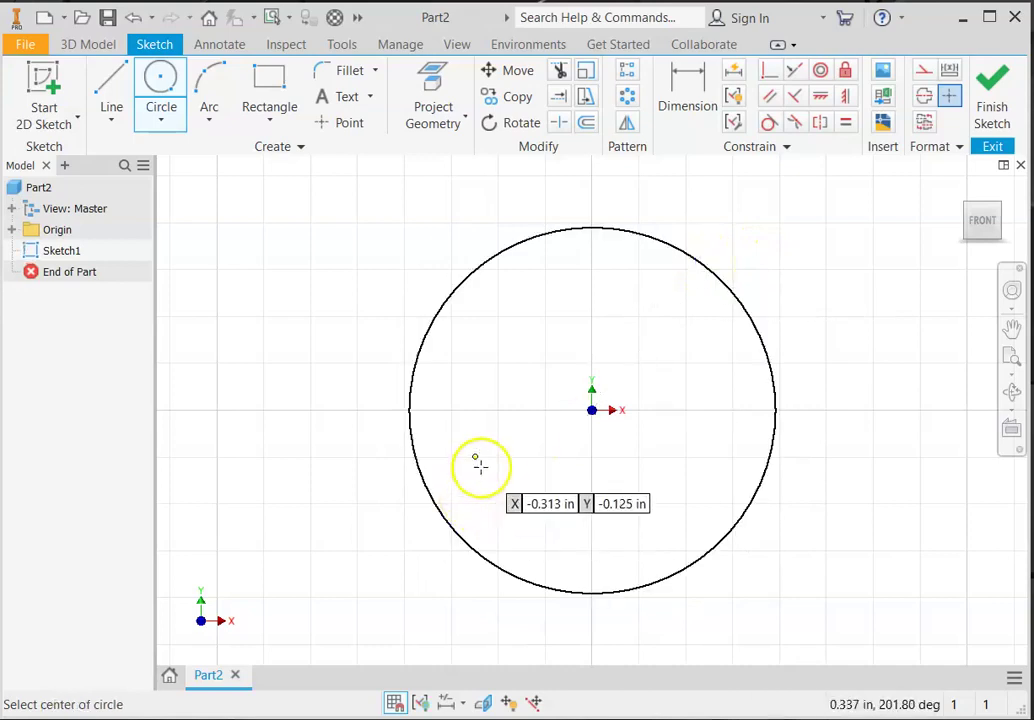
pyautogui.scroll(3, 544, 432)
pyautogui.scroll(-5, 545, 432)
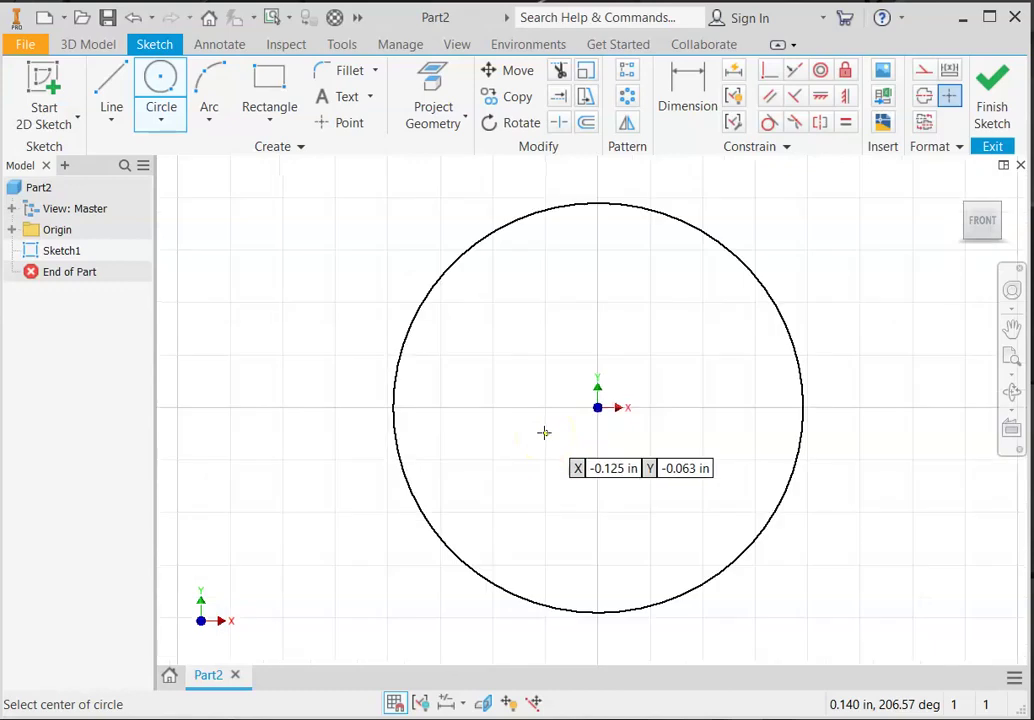
pyautogui.moveTo(545, 432); pyautogui.dragTo(672, 411, button='middle')
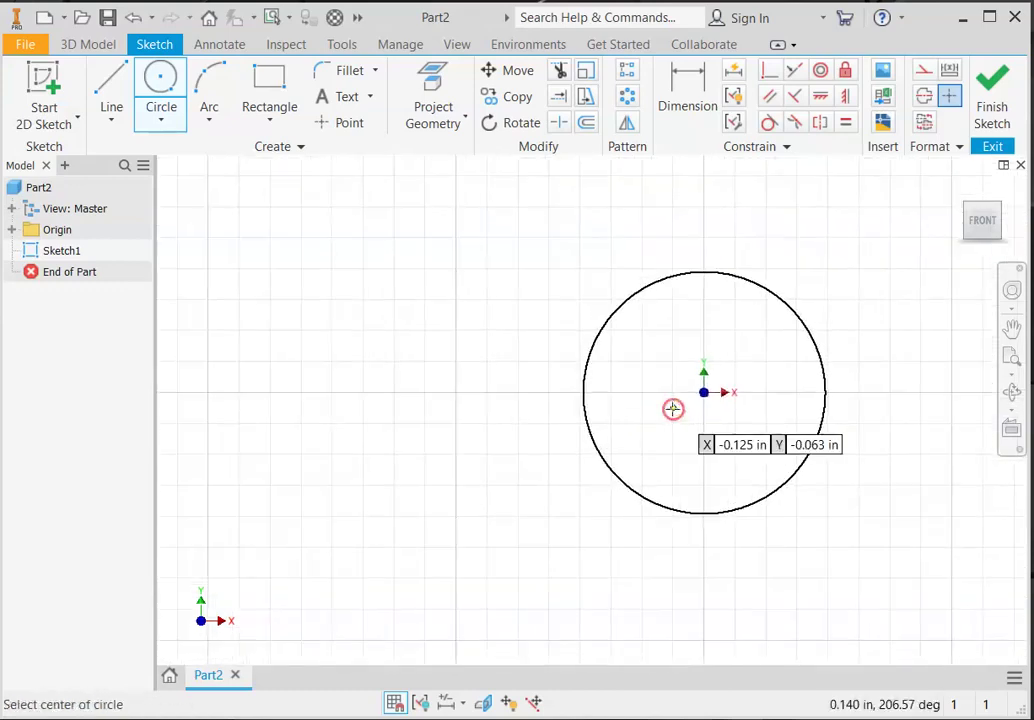
# - Draw connected lines from the circle's lowest point: 1.5 in horizontally to the left, about 0.49 in up, and sloping back to the circle's top point
pyautogui.click(113, 116)
pyautogui.click(135, 152)
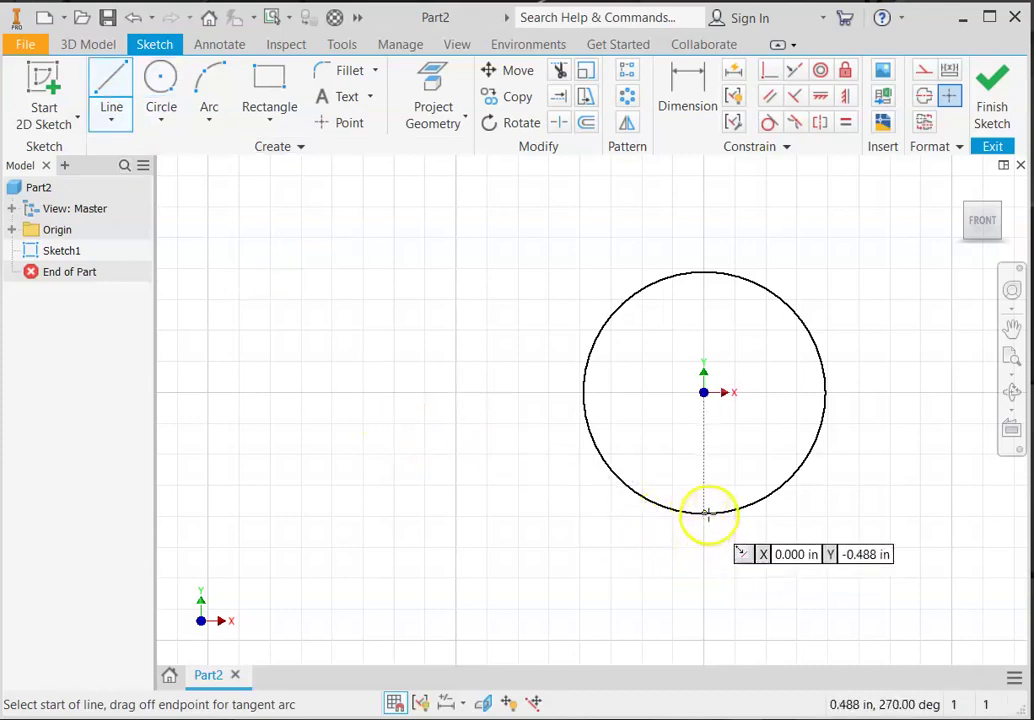
pyautogui.click(707, 518)
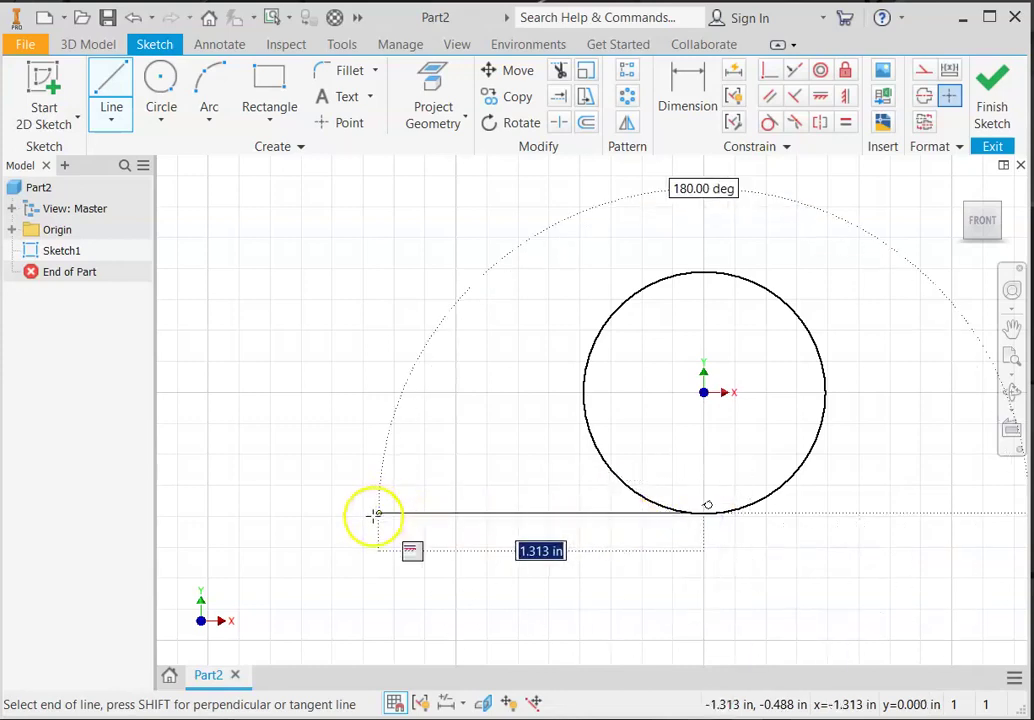
pyautogui.click(331, 513)
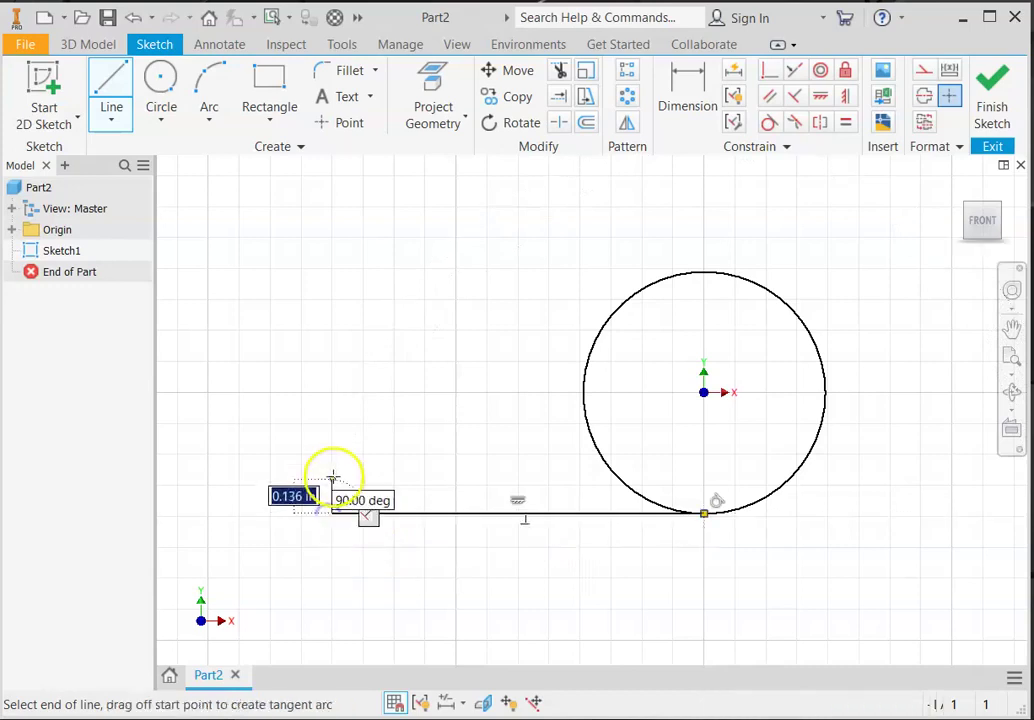
pyautogui.click(333, 390)
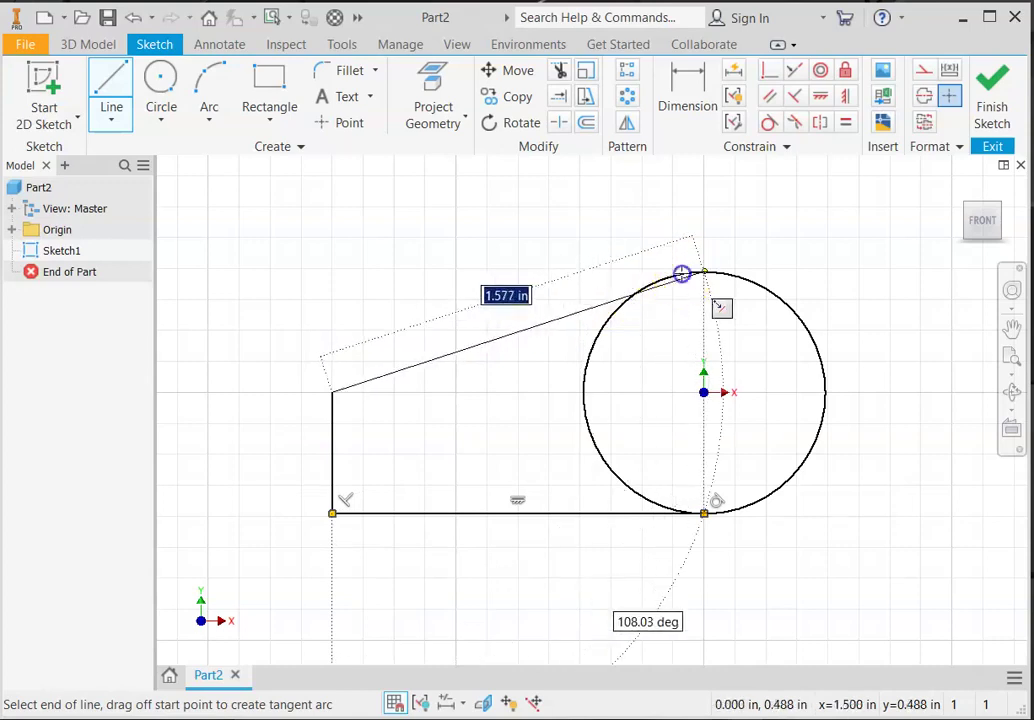
pyautogui.doubleClick(700, 272)
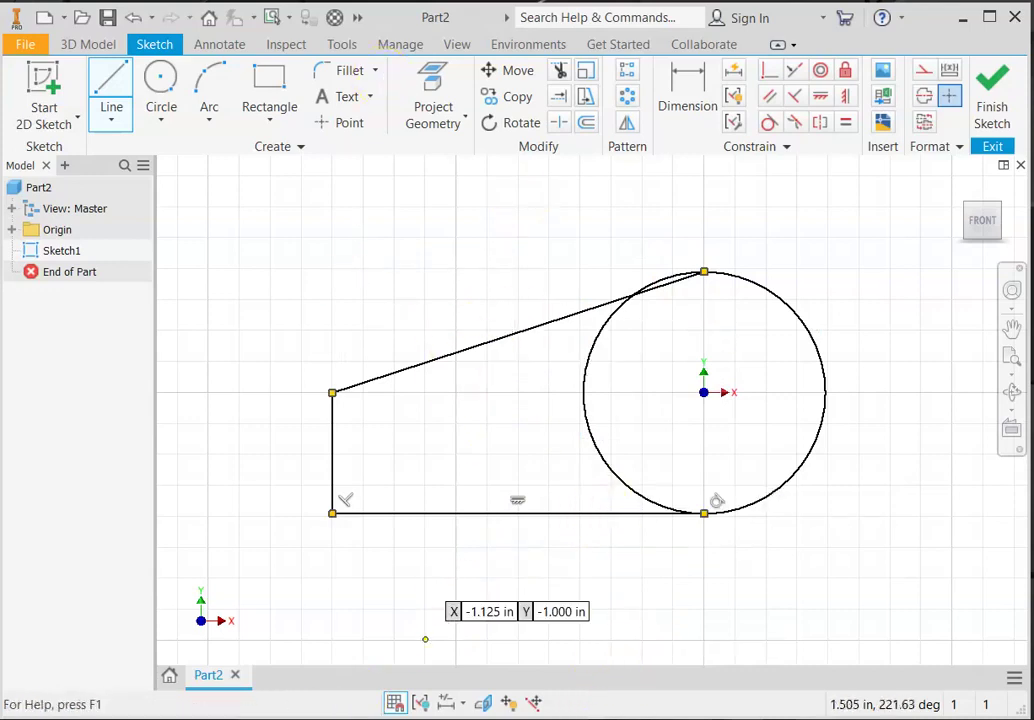
# - Consult the Tube Hanger PDF drawing for the part's shape and dimensions, and return to the sketch
pyautogui.moveTo(450, 719)
pyautogui.click(570, 660)
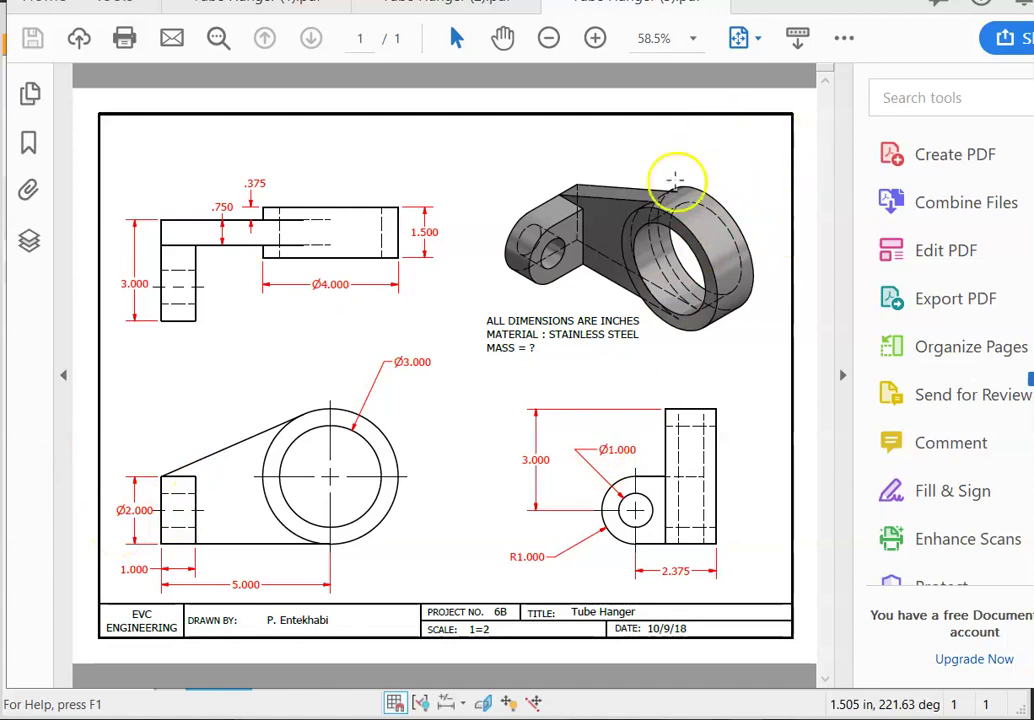
pyautogui.hotkey('alt', 'Tab')
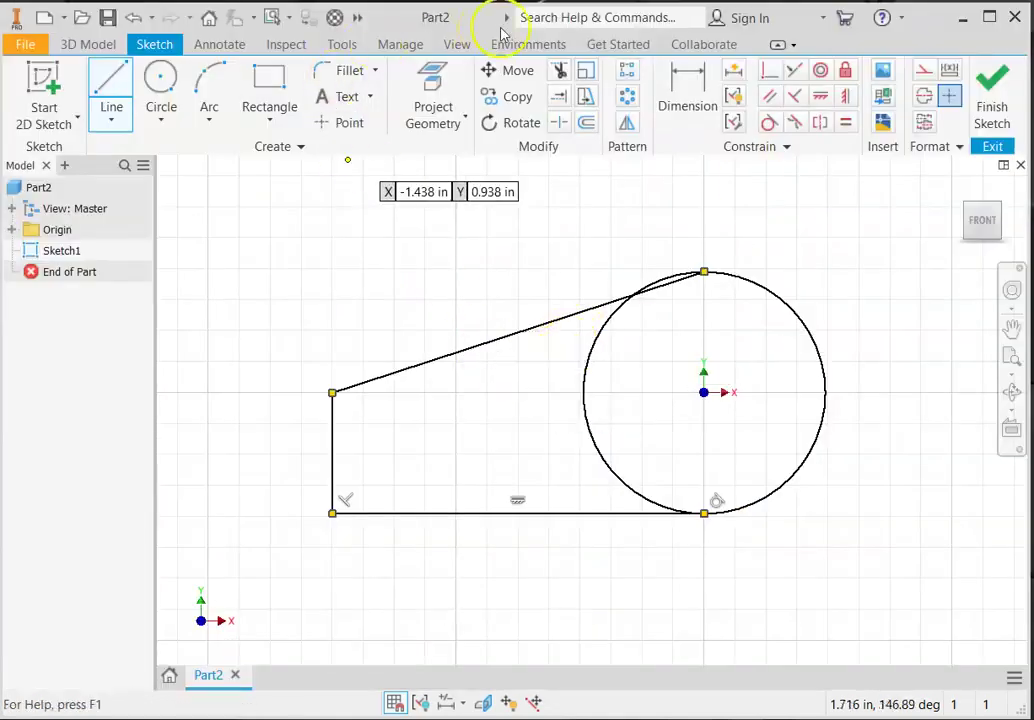
# - Dimension the bottom horizontal line and set its length to 5 in
pyautogui.click(676, 88)
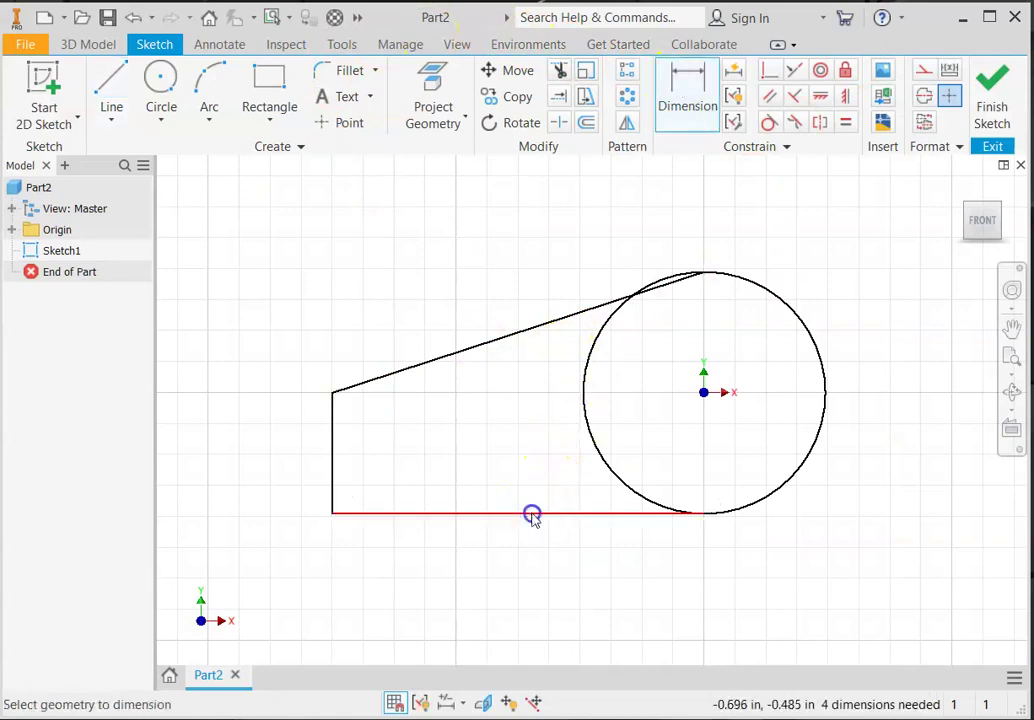
pyautogui.click(532, 514)
pyautogui.click(531, 571)
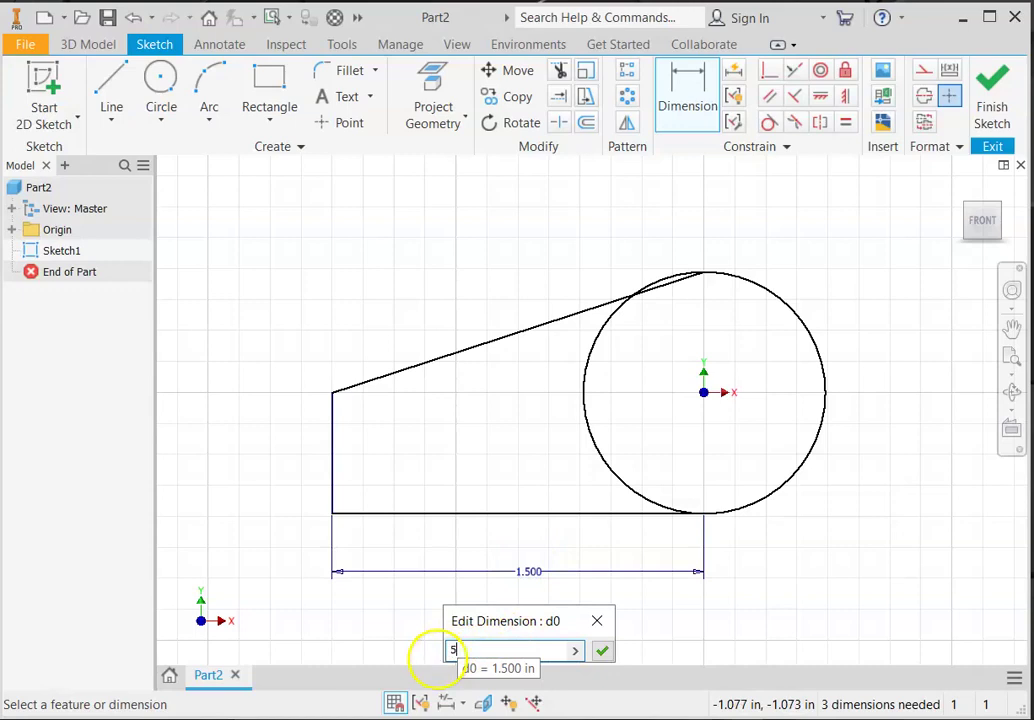
pyautogui.click(602, 651)
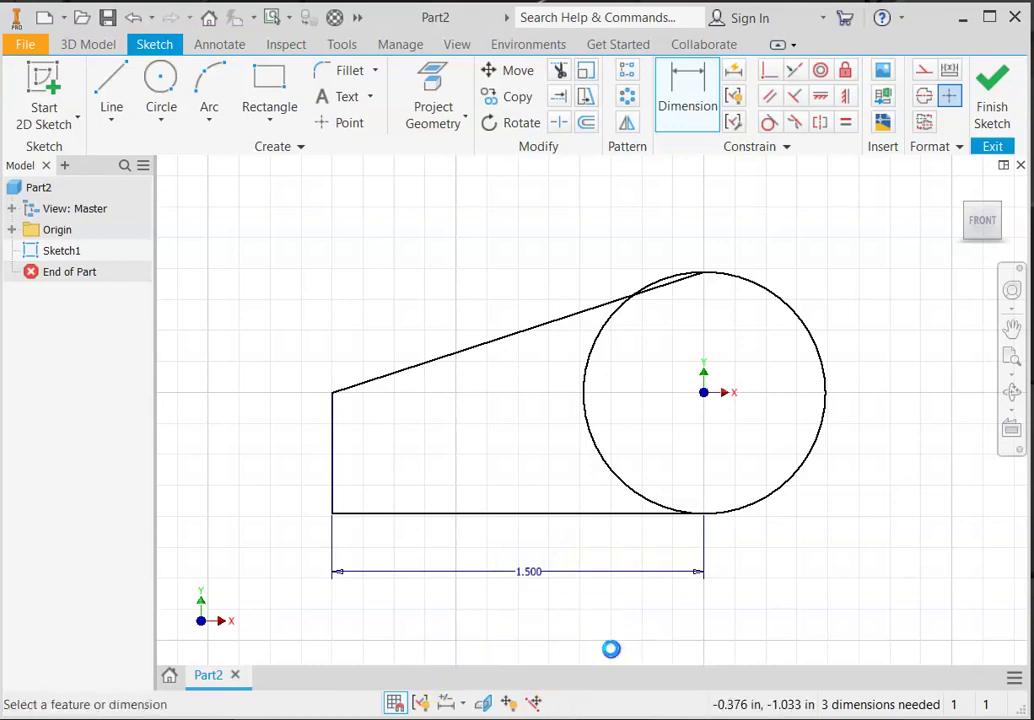
# - Dimension the circle and set its diameter to 4 in
pyautogui.scroll(-3, 615, 615)
pyautogui.scroll(-2, 612, 610)
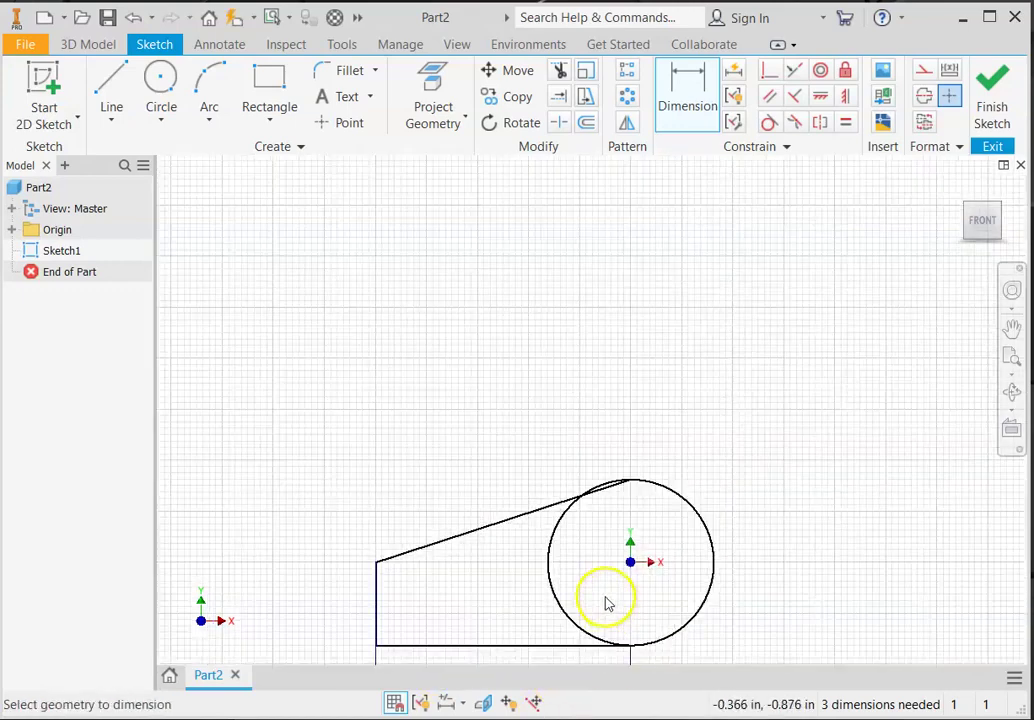
pyautogui.click(699, 506)
pyautogui.click(704, 383)
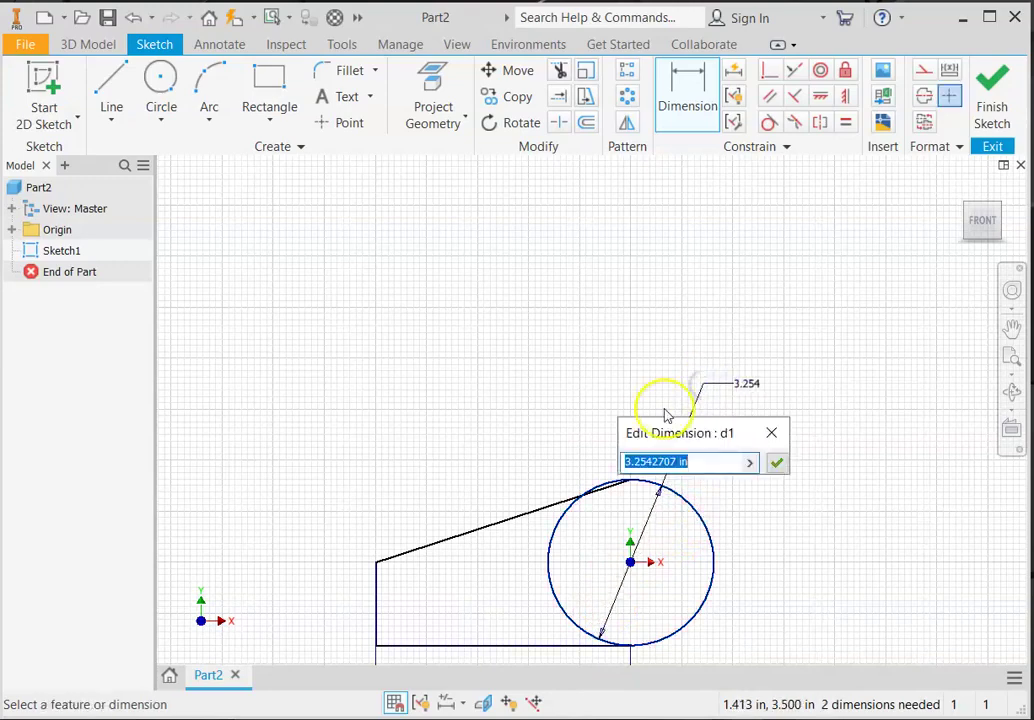
pyautogui.write('4')
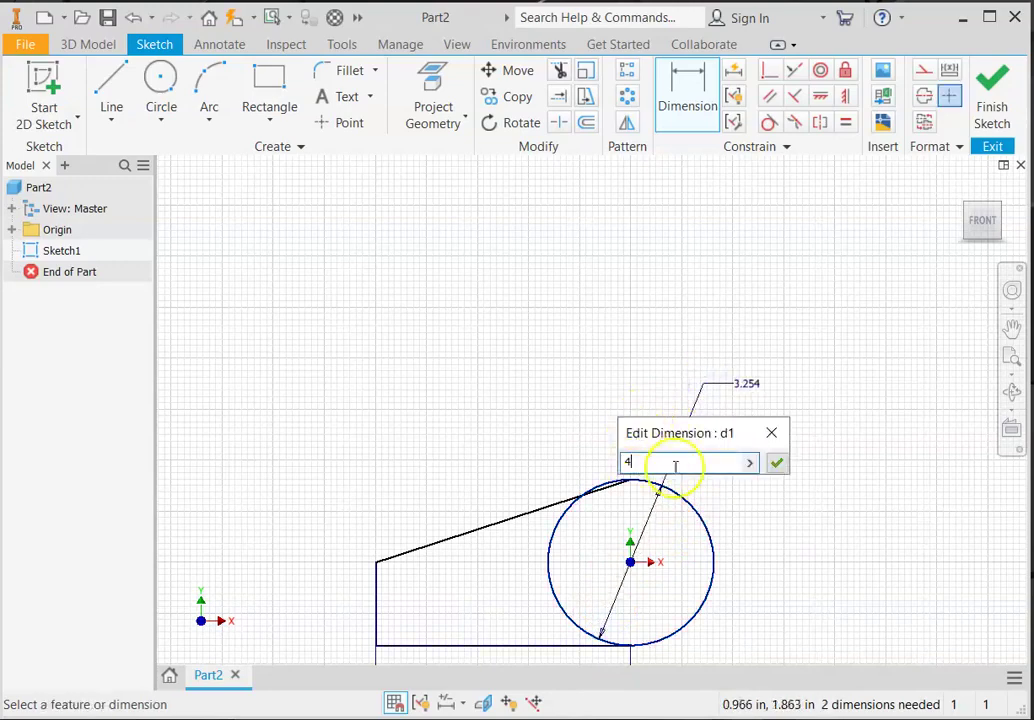
pyautogui.click(779, 463)
# - Dimension the left vertical line and set its height to 2 in
pyautogui.scroll(3, 406, 586)
pyautogui.moveTo(406, 588)
pyautogui.mouseDown(button='middle')
pyautogui.moveTo(430, 521)
pyautogui.moveTo(425, 332)
pyautogui.mouseUp(button='middle')
pyautogui.scroll(-1, 402, 402)
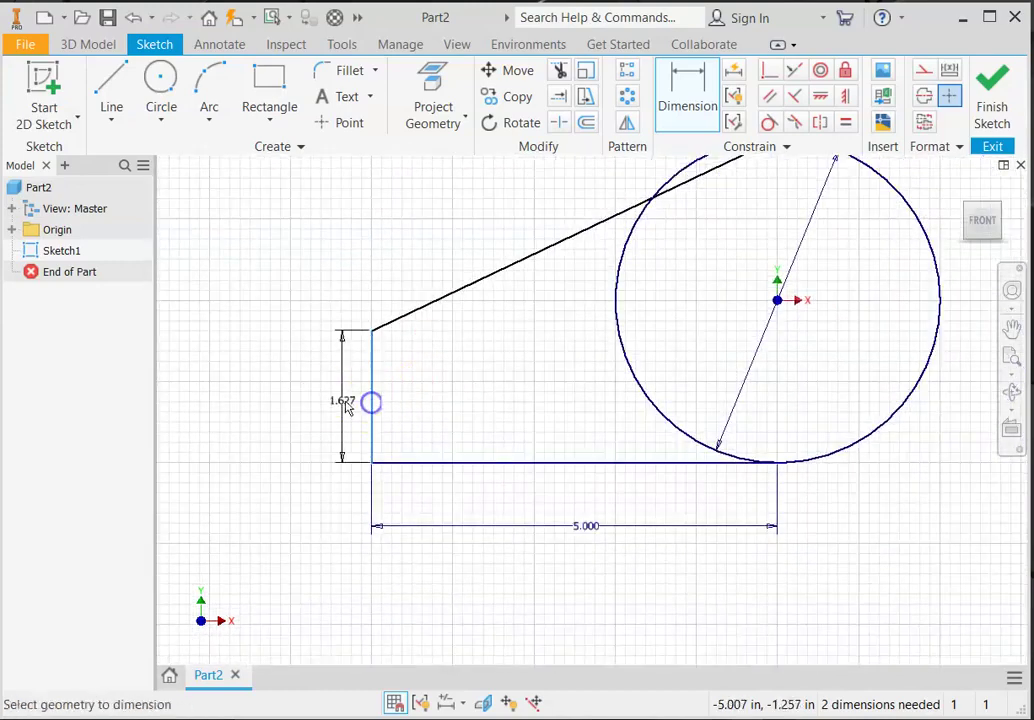
pyautogui.click(282, 410)
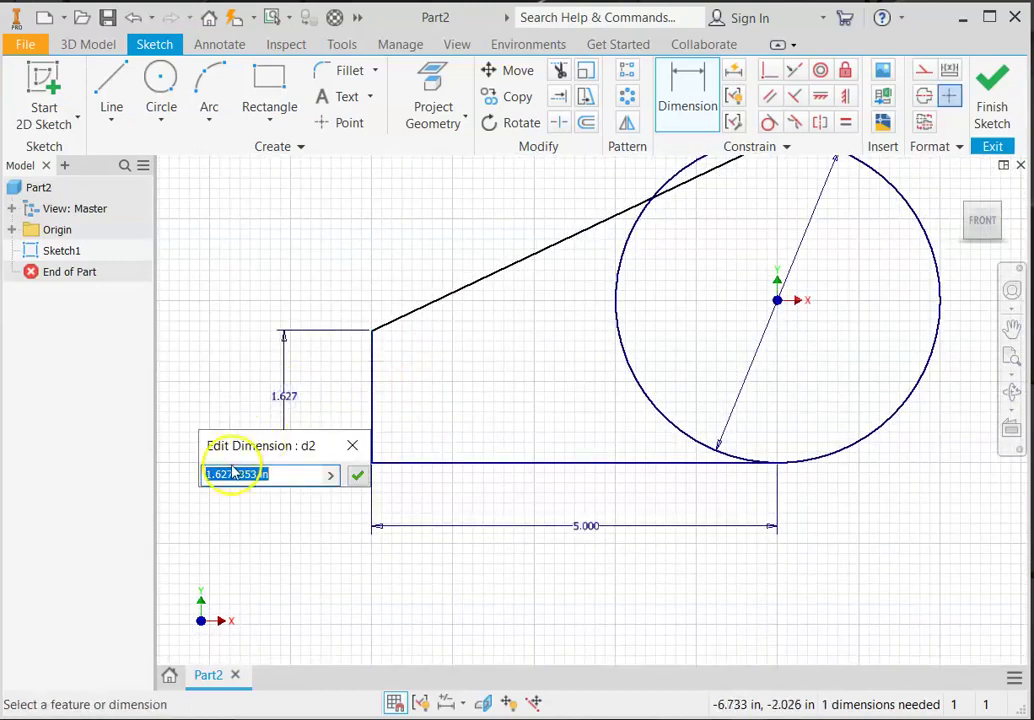
pyautogui.click(354, 477)
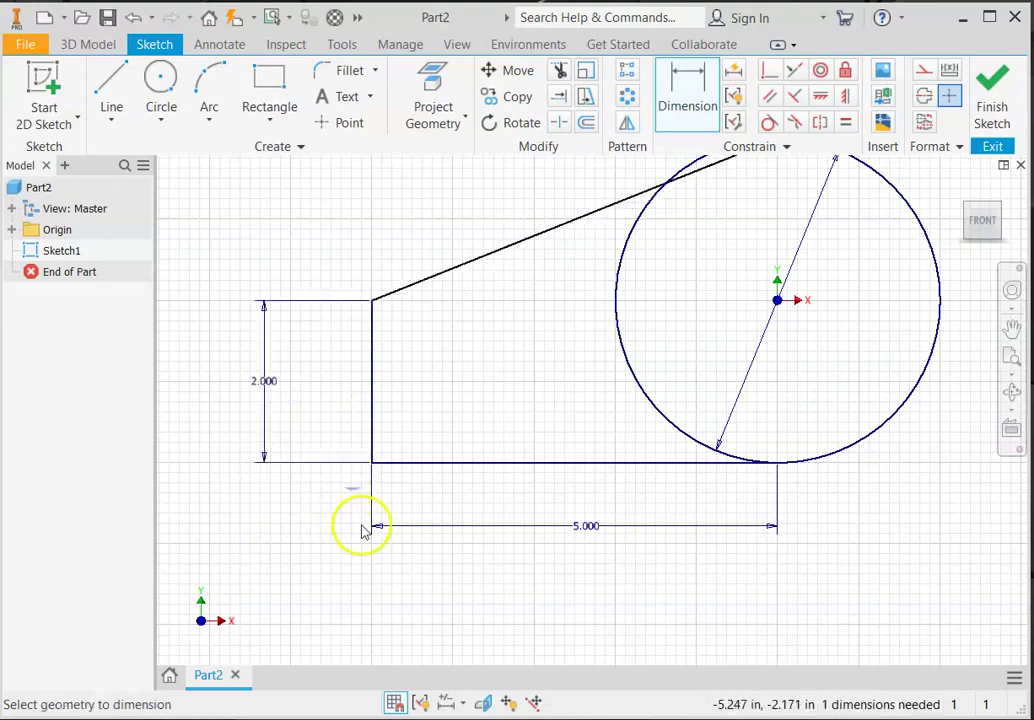
# - Apply a tangent constraint between the circle and the sloping upper line
pyautogui.scroll(-2, 370, 524)
pyautogui.moveTo(510, 462); pyautogui.dragTo(519, 432, button='middle')
pyautogui.scroll(-2, 519, 432)
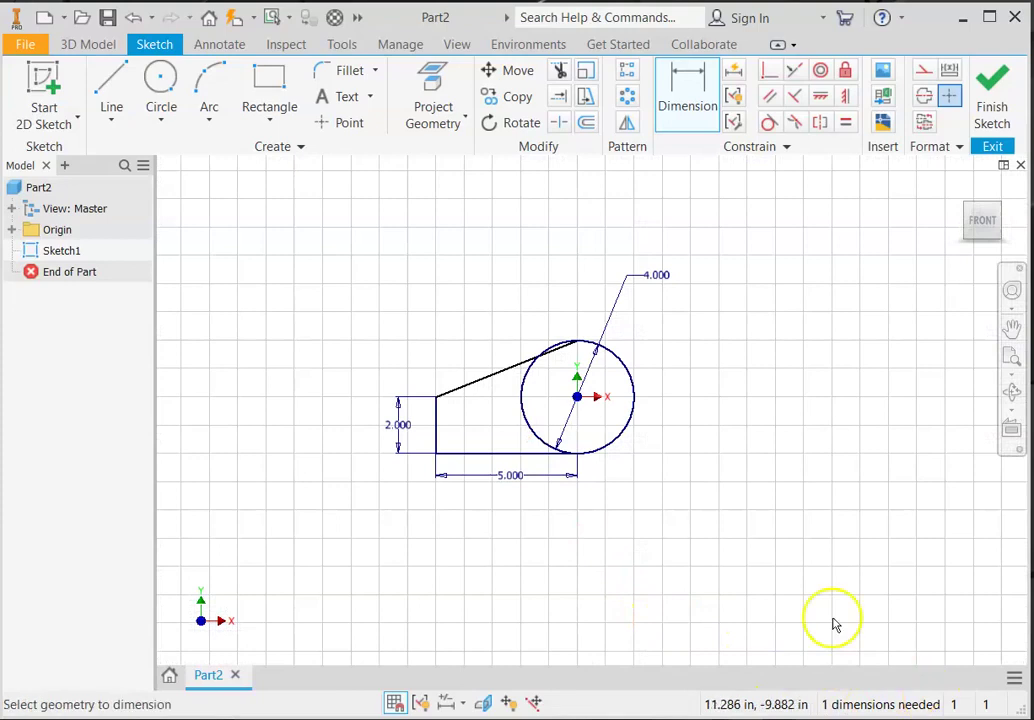
pyautogui.scroll(3, 574, 386)
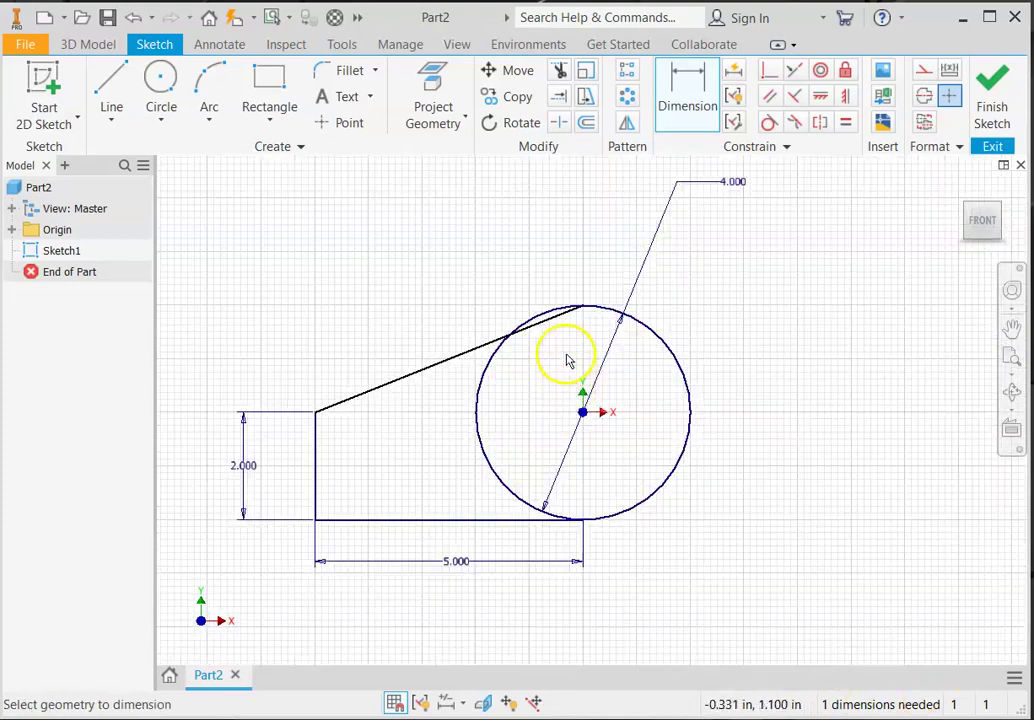
pyautogui.scroll(3, 567, 360)
pyautogui.moveTo(552, 330); pyautogui.dragTo(612, 351, button='middle')
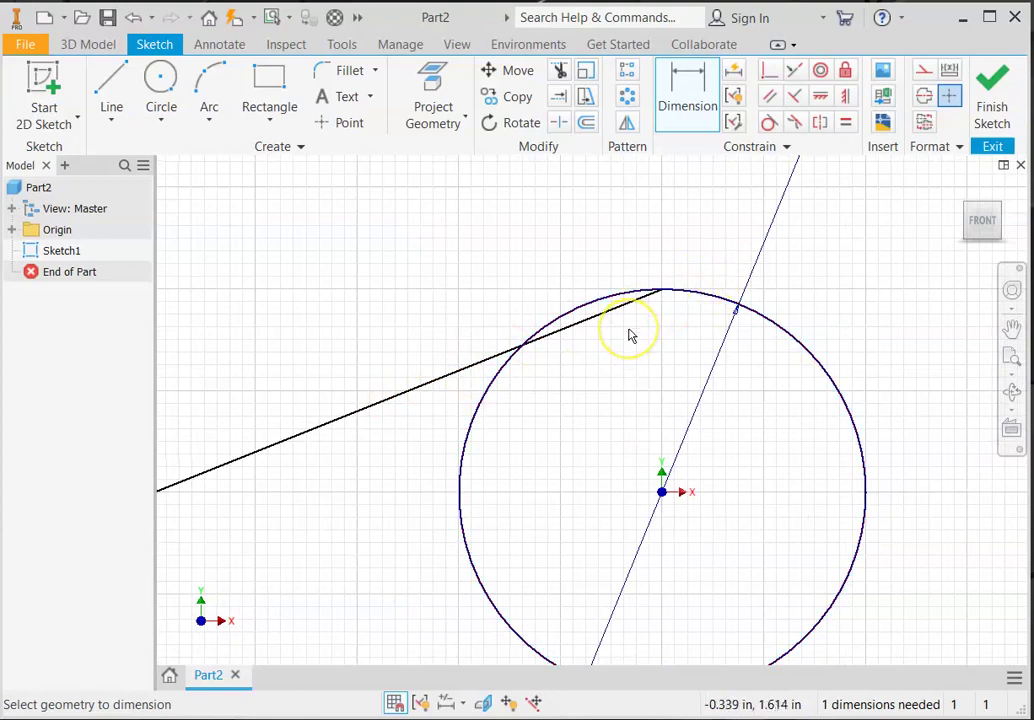
pyautogui.click(769, 123)
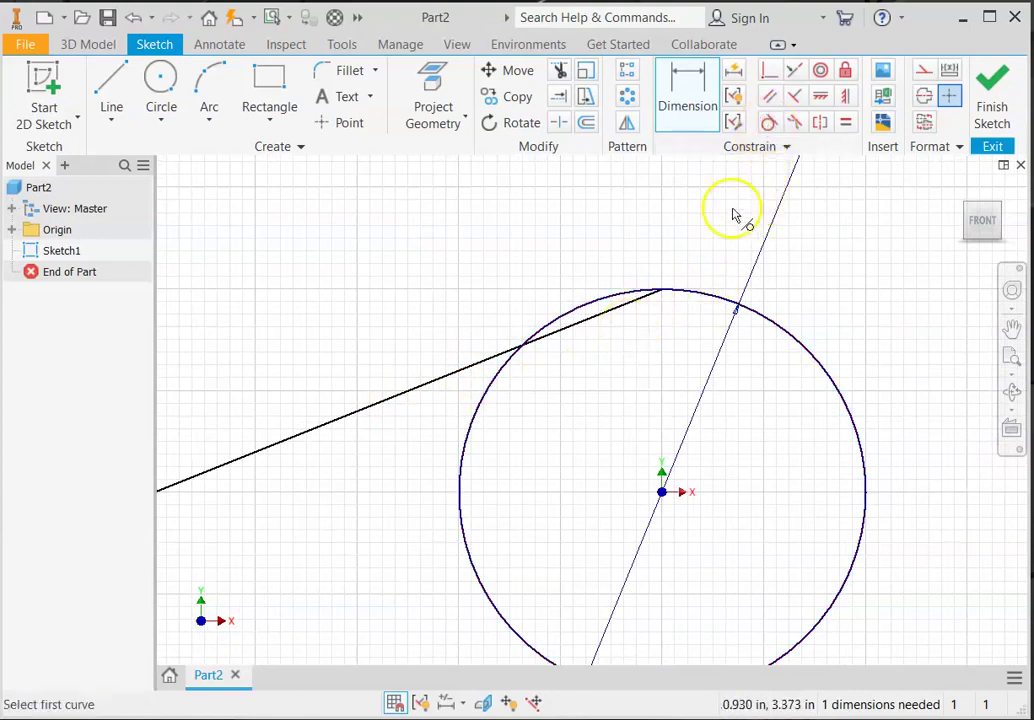
pyautogui.click(699, 291)
pyautogui.click(619, 307)
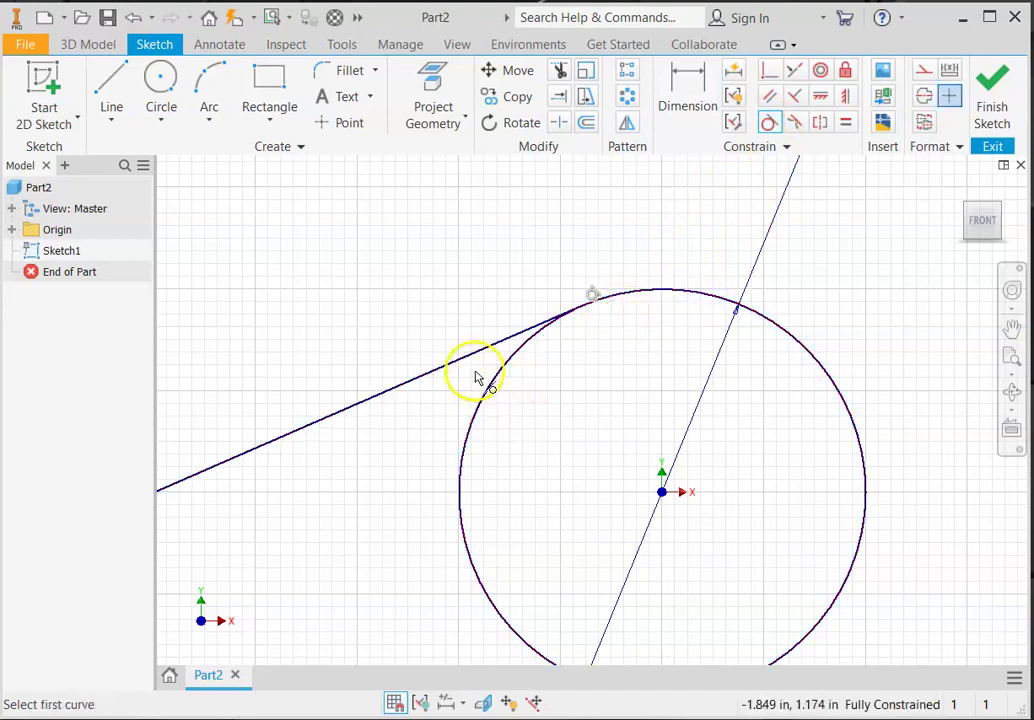
# - Finish the fully constrained sketch and return to 3D modelling
pyautogui.scroll(-3, 624, 477)
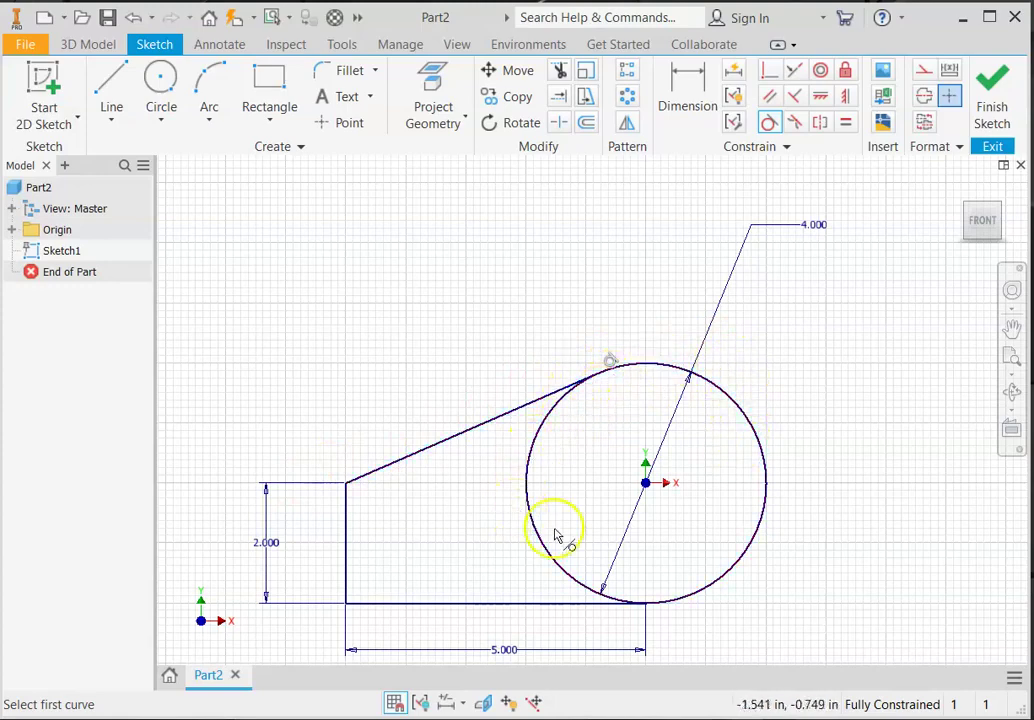
pyautogui.moveTo(576, 498); pyautogui.dragTo(608, 363, button='middle')
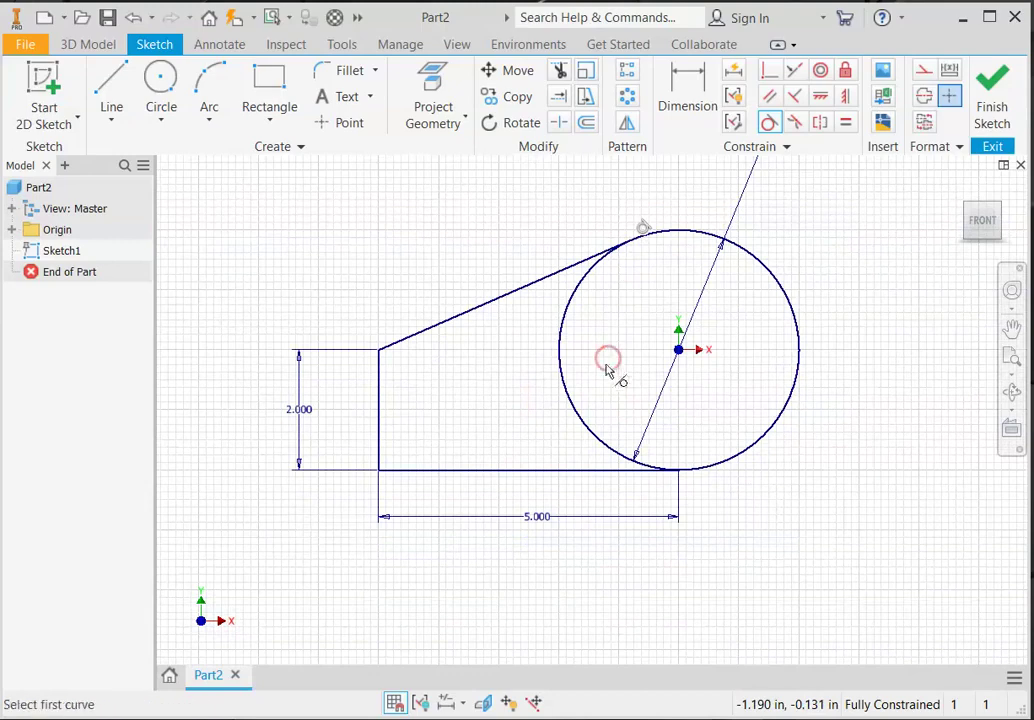
pyautogui.scroll(3, 609, 388)
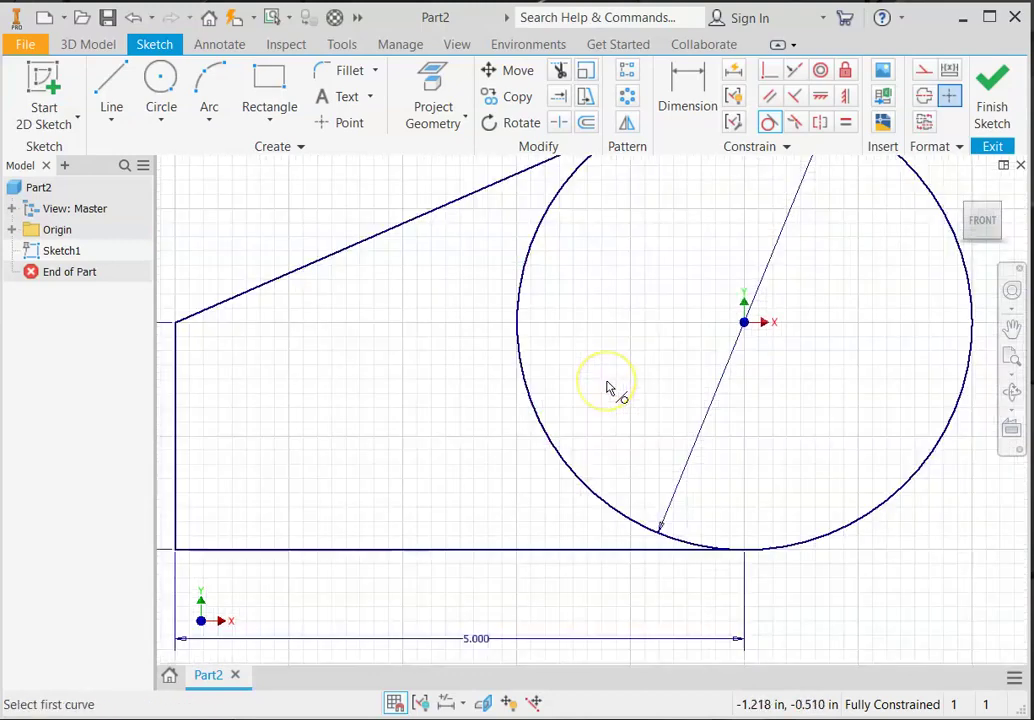
pyautogui.scroll(-2, 608, 388)
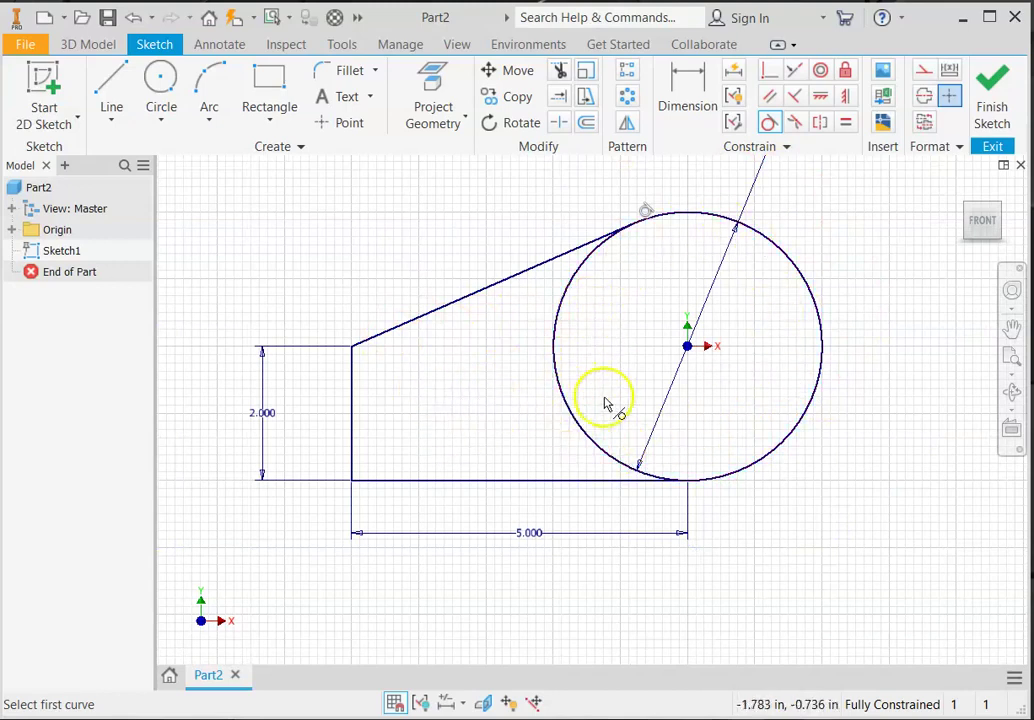
pyautogui.click(988, 100)
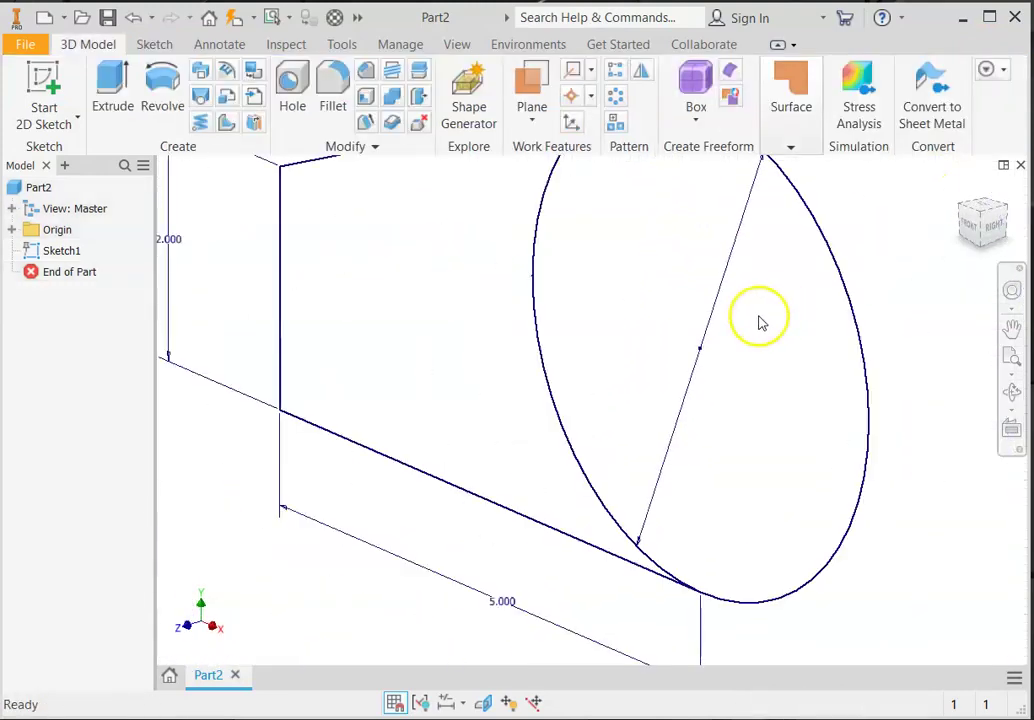
# - Extrude both the arm and circle regions symmetrically by .75 in, checking the thickness in Tube Hanger (3).pdf
pyautogui.scroll(-3, 727, 348)
pyautogui.moveTo(711, 353); pyautogui.dragTo(699, 388, button='middle')
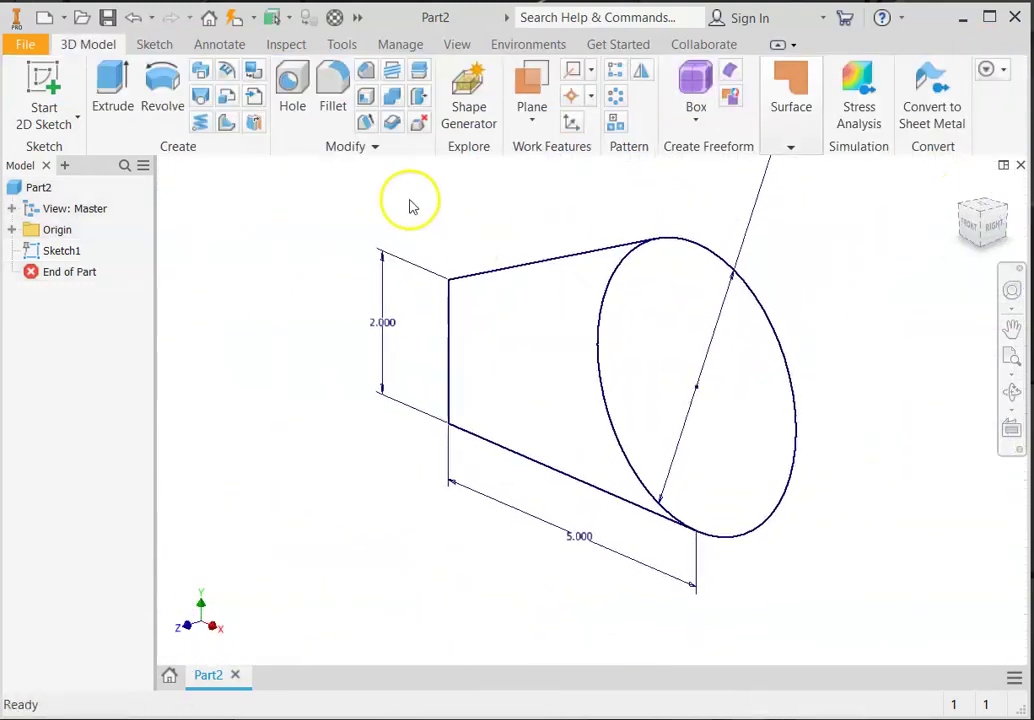
pyautogui.click(118, 111)
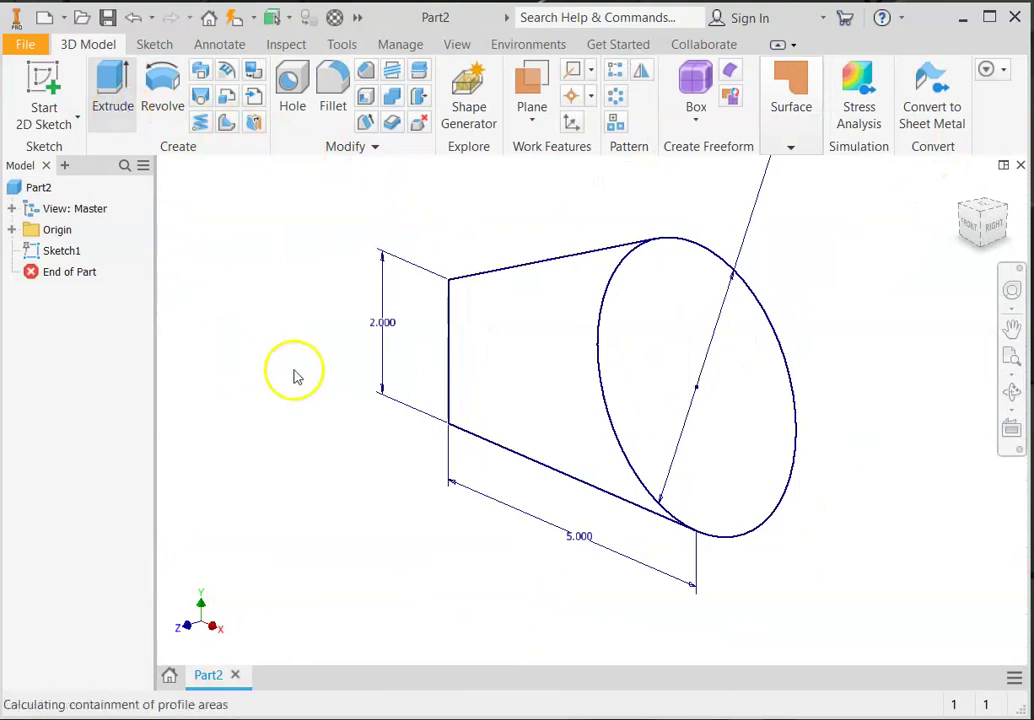
pyautogui.click(511, 397)
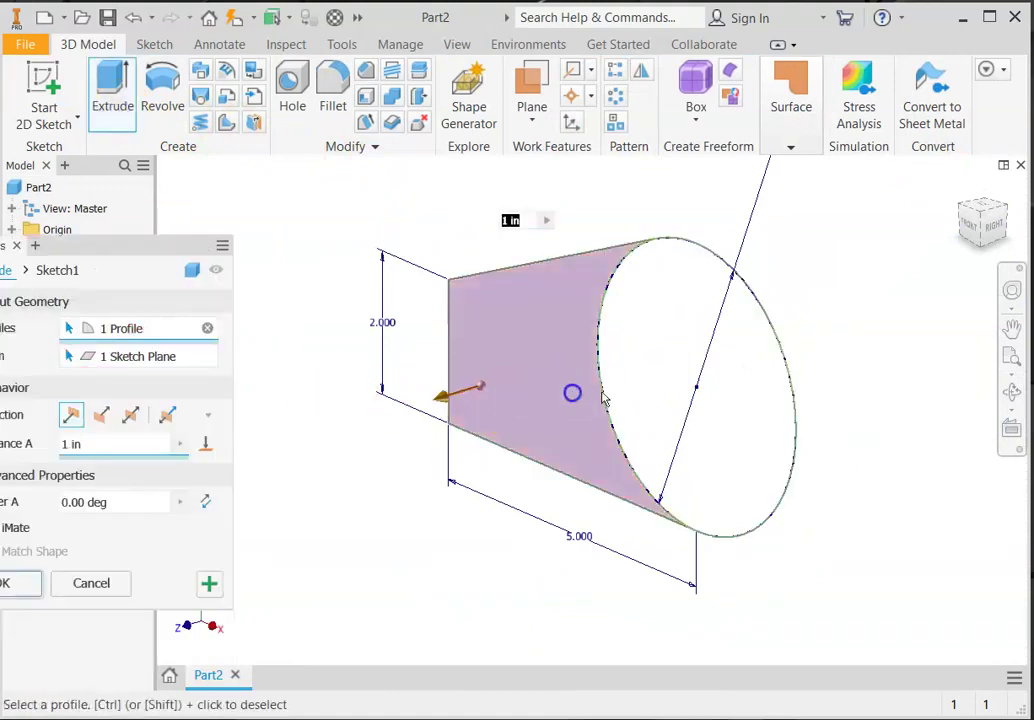
pyautogui.click(667, 385)
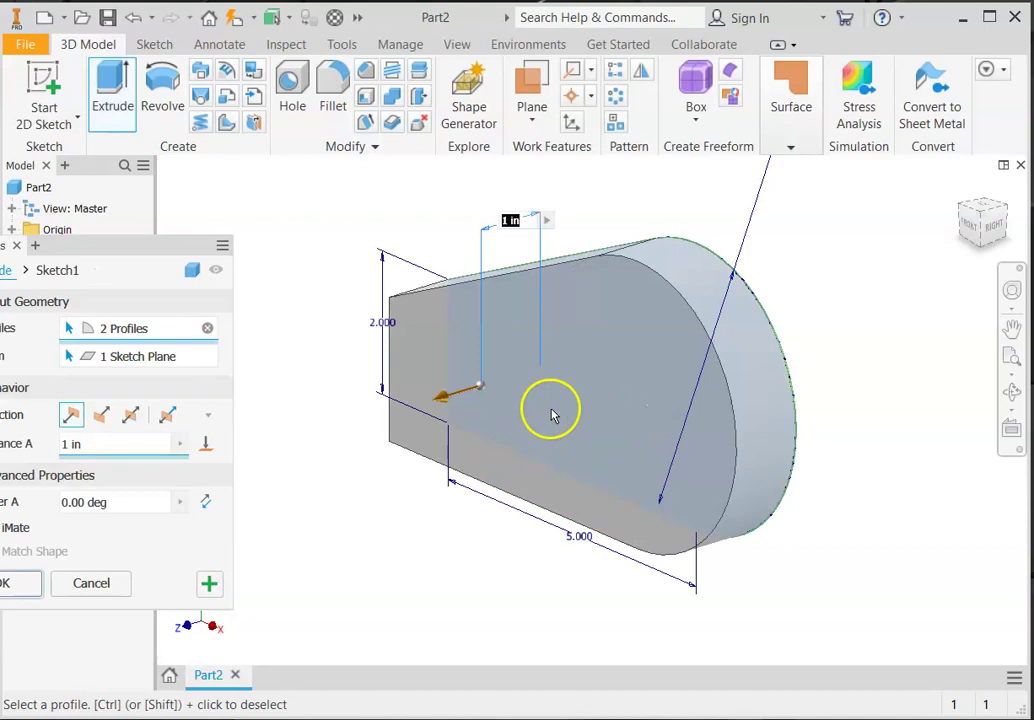
pyautogui.click(129, 417)
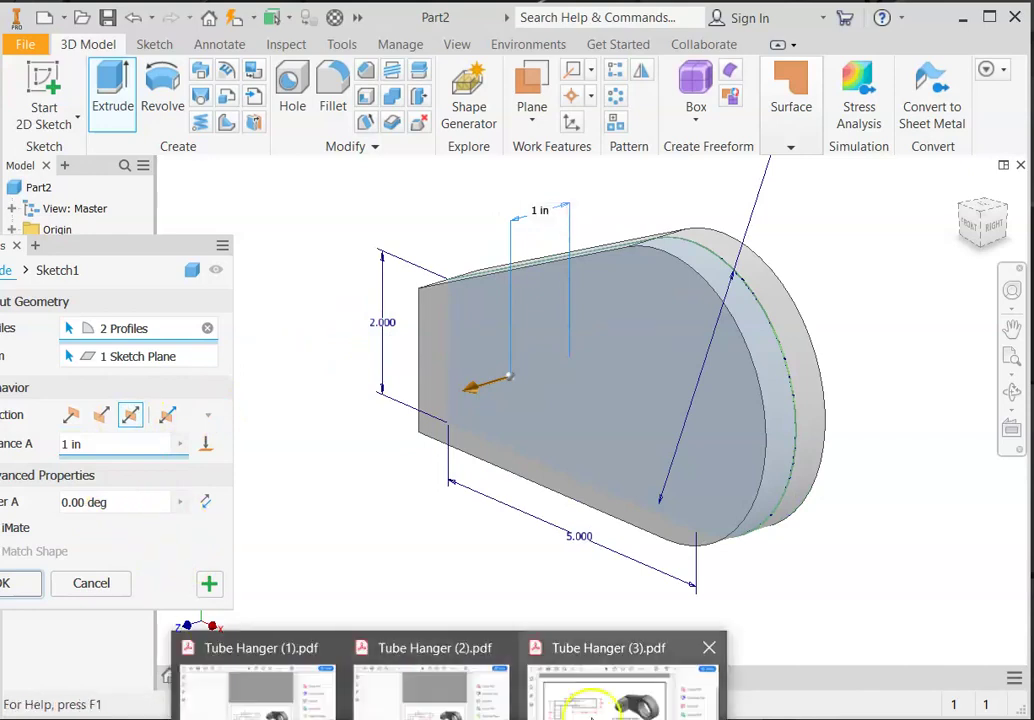
pyautogui.click(600, 700)
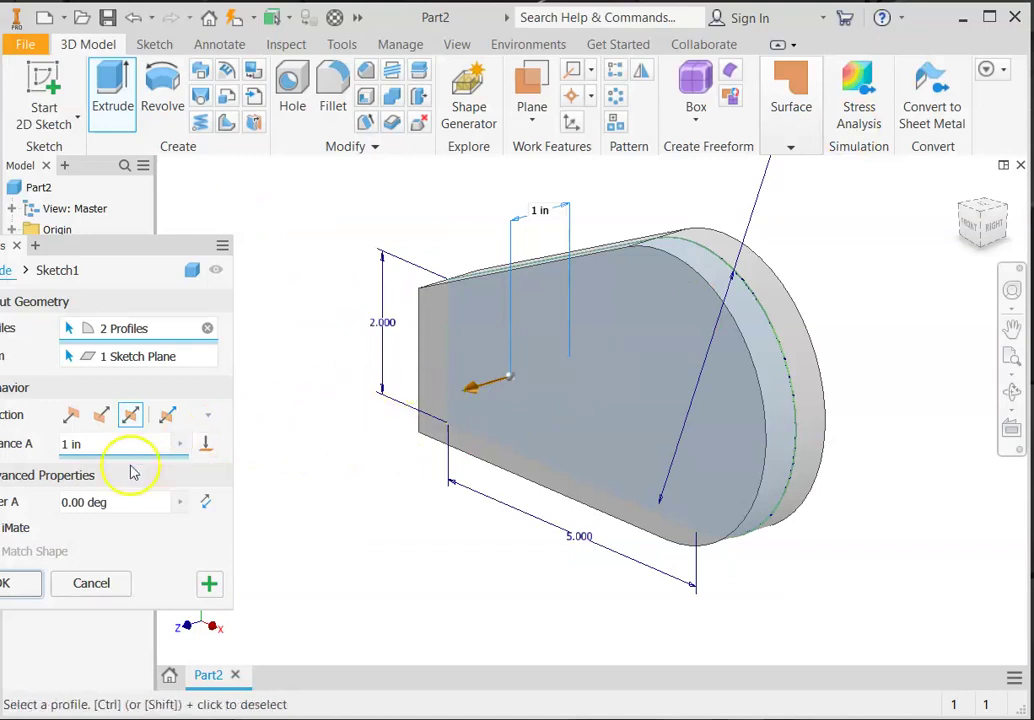
pyautogui.moveTo(103, 444); pyautogui.dragTo(17, 447)
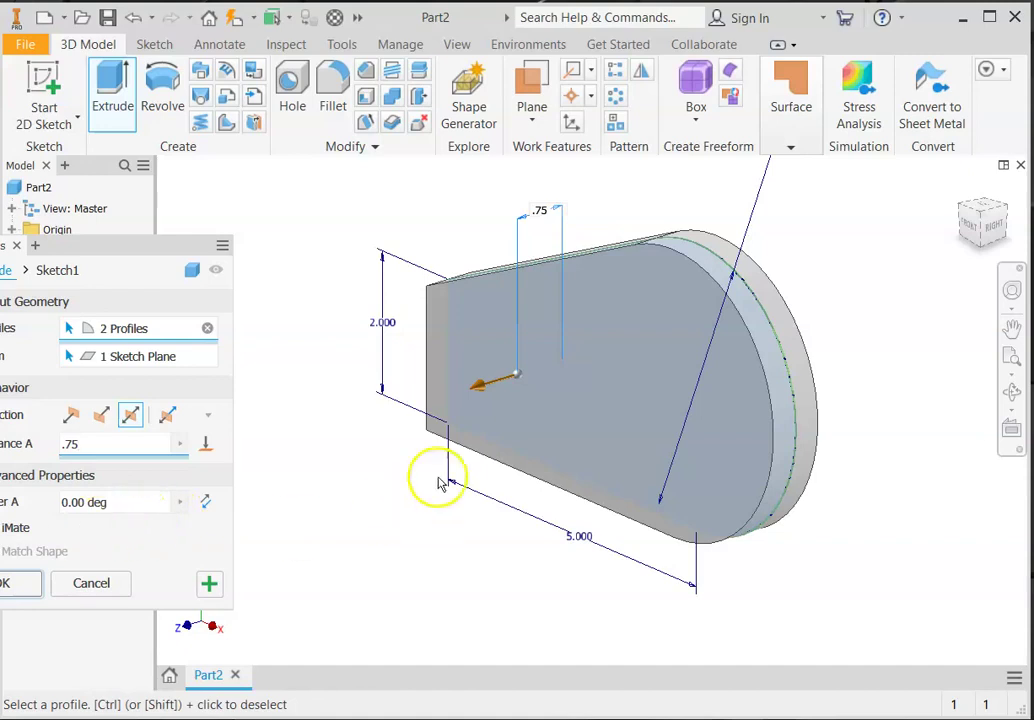
pyautogui.click(130, 418)
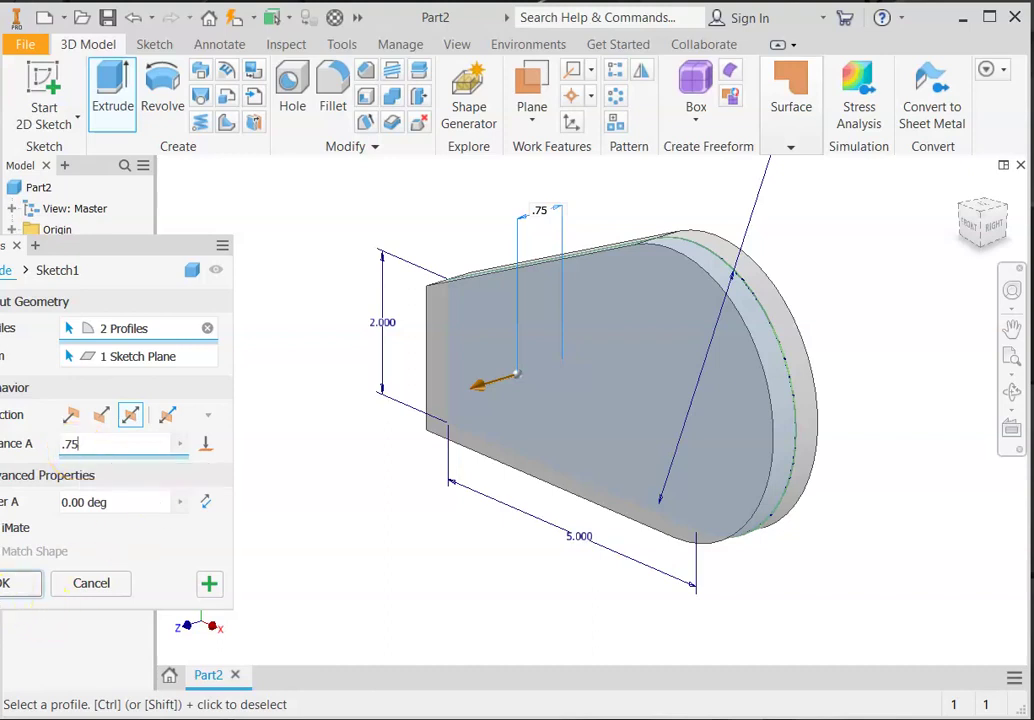
pyautogui.click(10, 583)
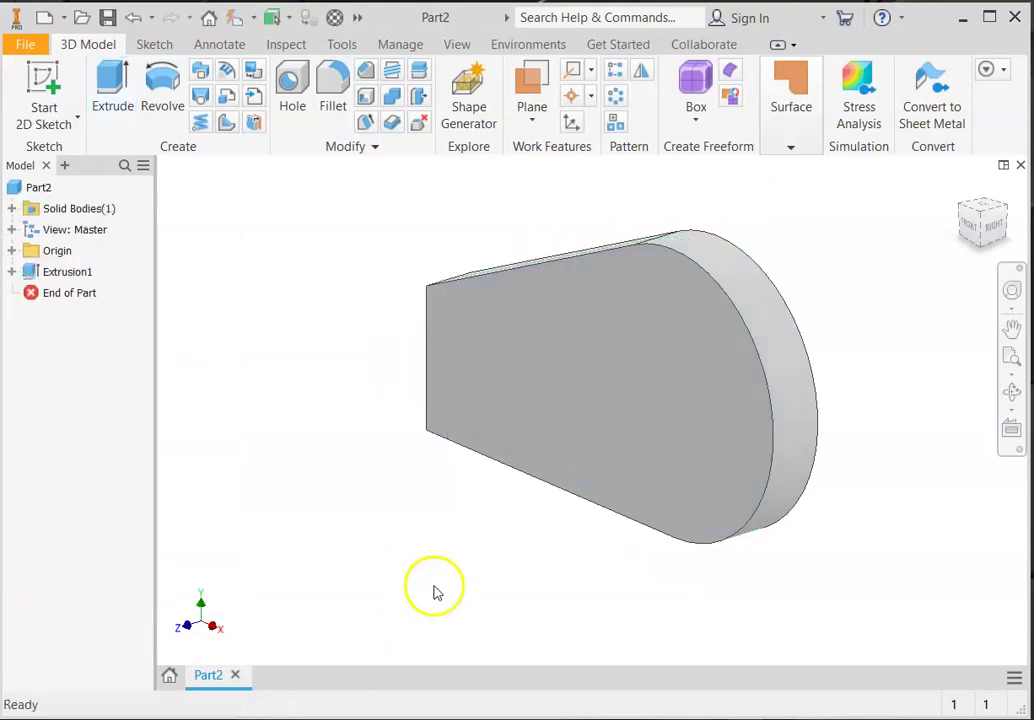
# - Create a new sketch on the origin XY plane through the middle of the solid
pyautogui.scroll(-3, 510, 527)
pyautogui.scroll(3, 511, 520)
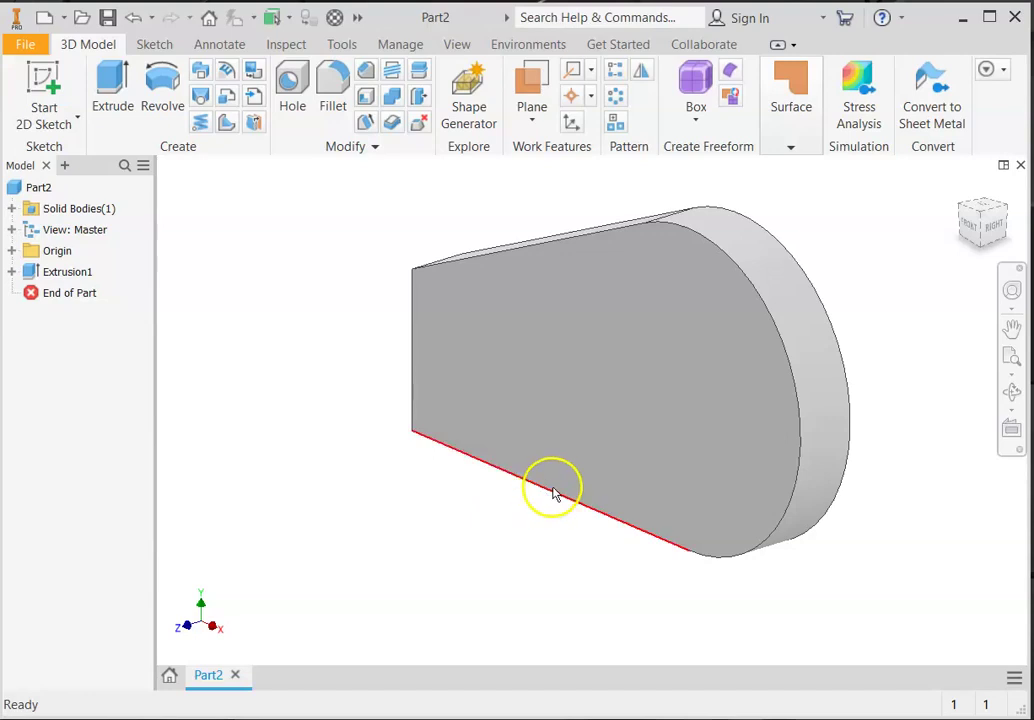
pyautogui.moveTo(554, 489); pyautogui.dragTo(540, 494, button='middle')
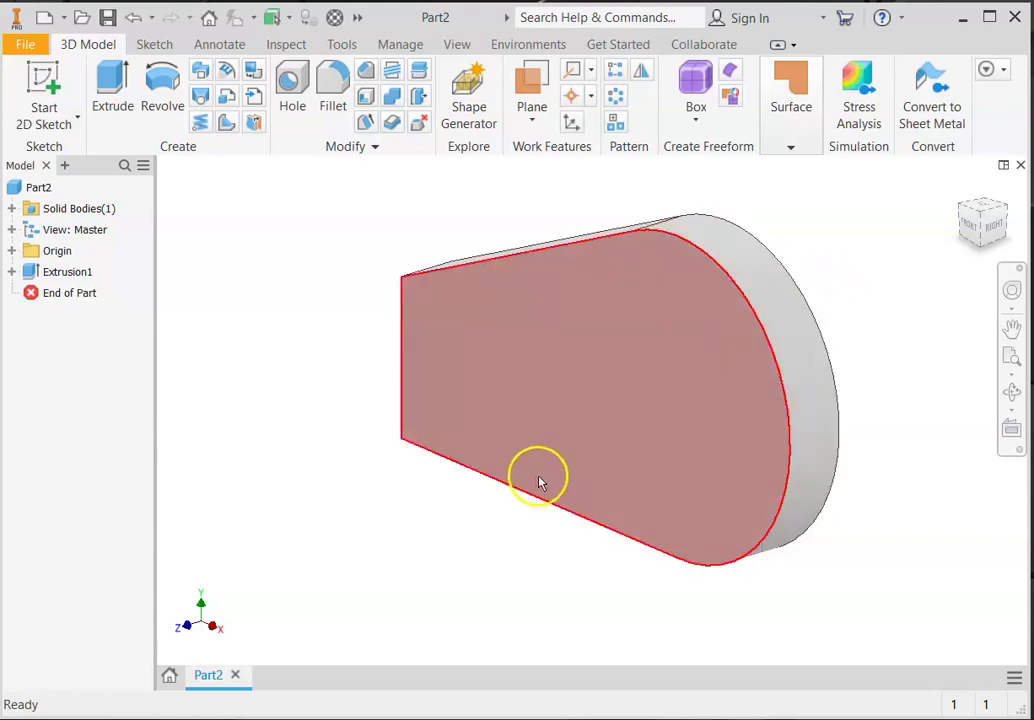
pyautogui.moveTo(539, 483); pyautogui.dragTo(567, 508)
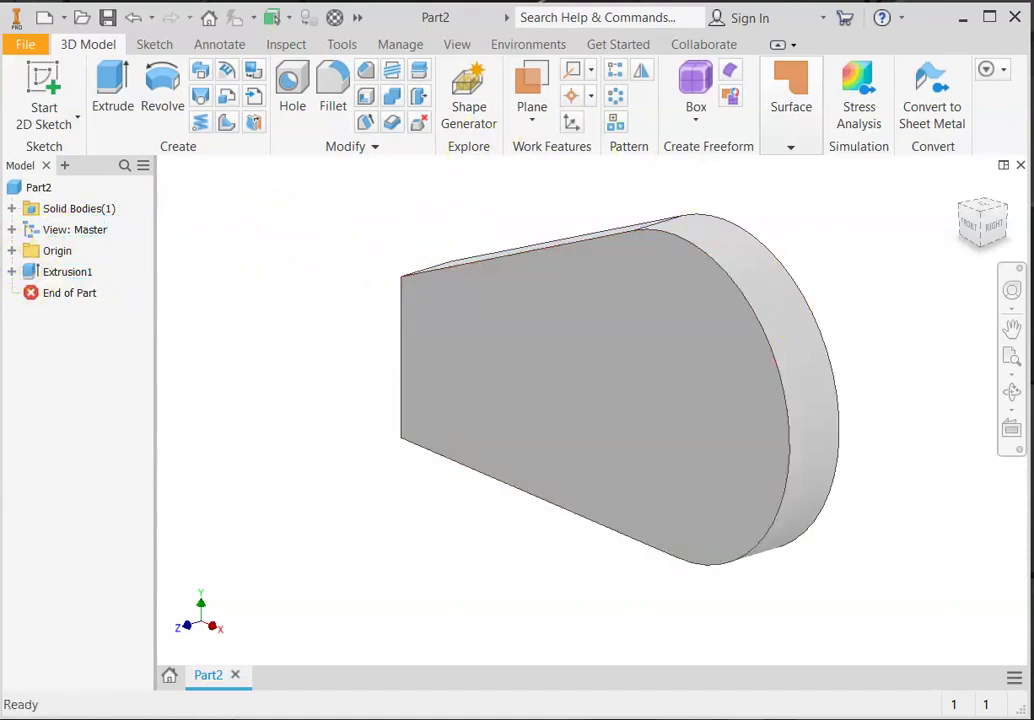
pyautogui.click(12, 251)
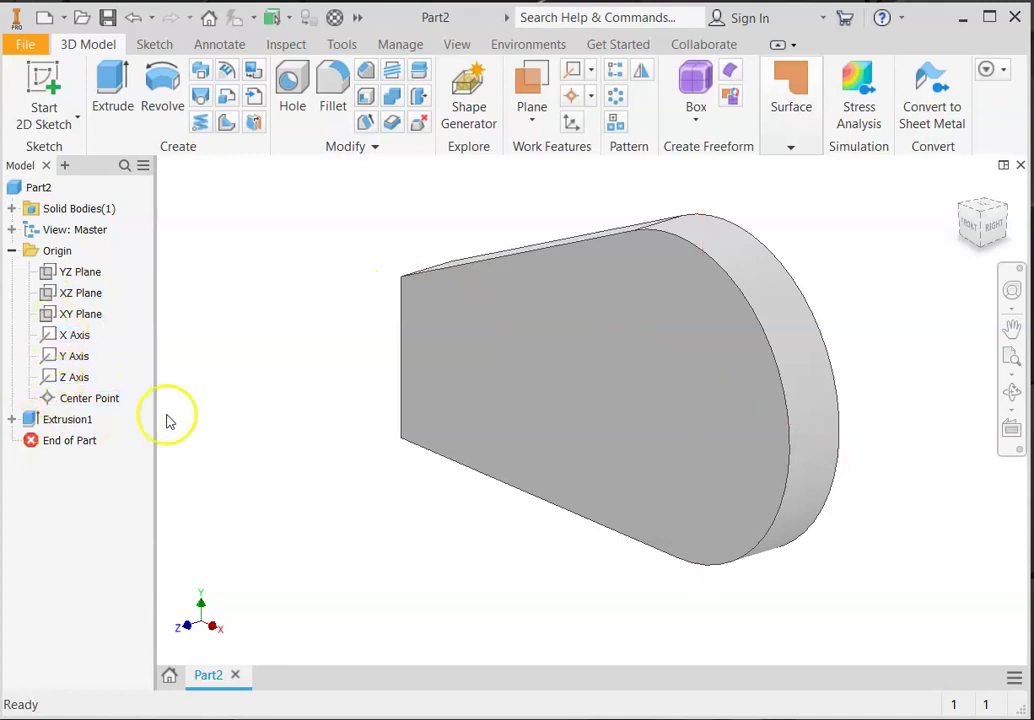
pyautogui.click(80, 314)
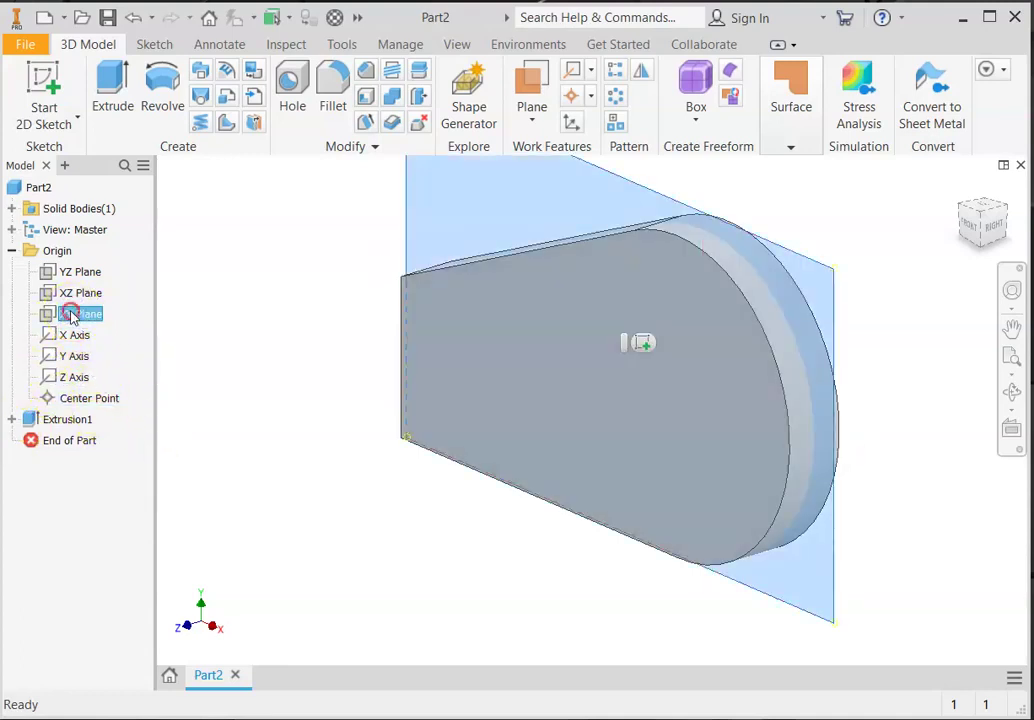
pyautogui.rightClick(72, 316)
pyautogui.click(125, 362)
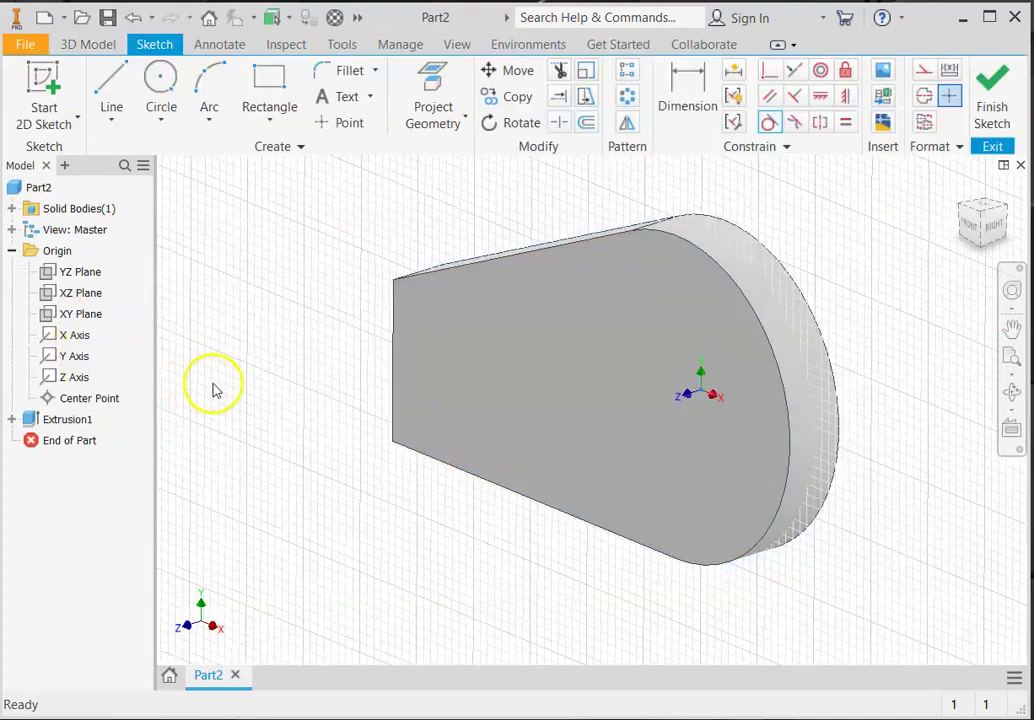
# - Sketch a circle about 4.6 in in diameter, centred on the sketch origin
pyautogui.click(161, 117)
pyautogui.click(152, 154)
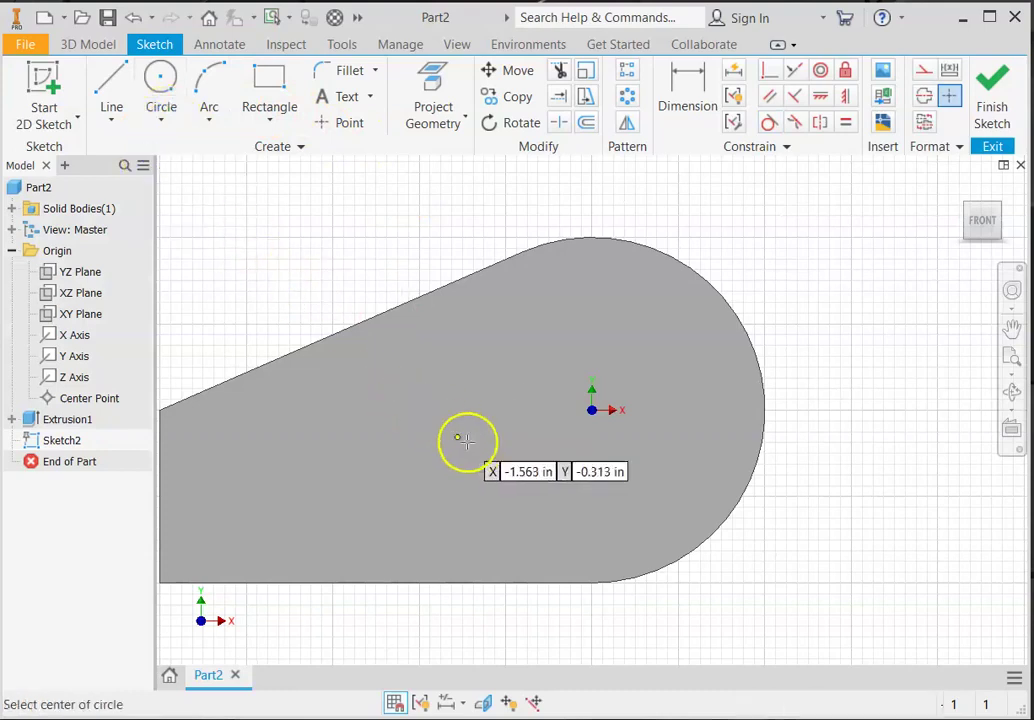
pyautogui.click(592, 410)
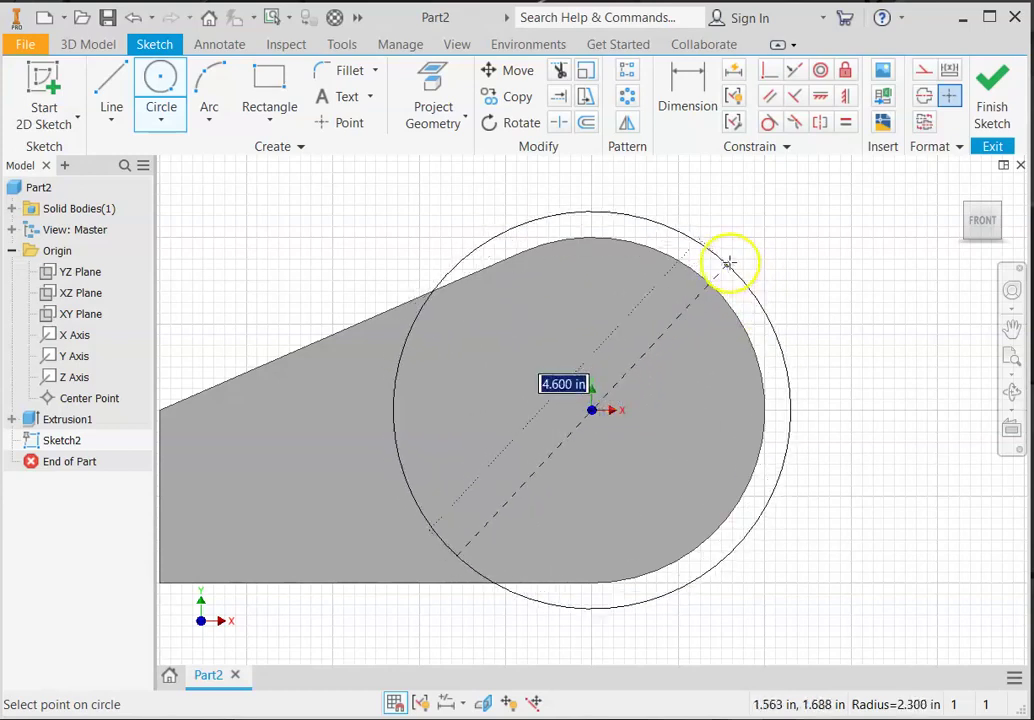
pyautogui.click(720, 260)
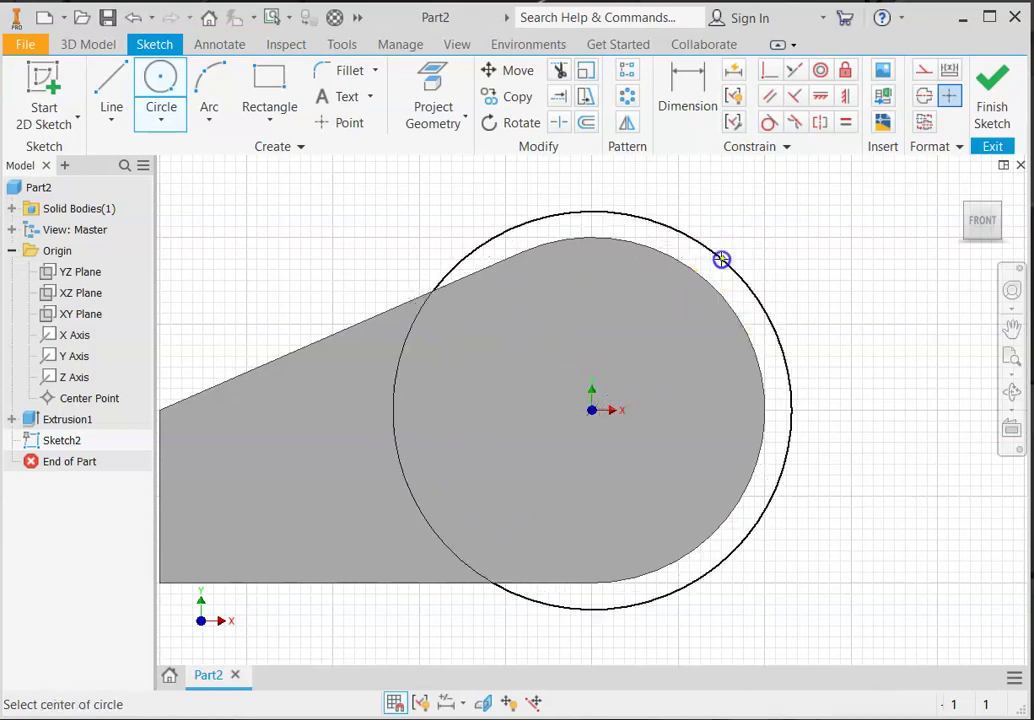
# - Dimension the new circle on the XY plane and set its diameter to 4 in
pyautogui.click(684, 88)
pyautogui.click(705, 243)
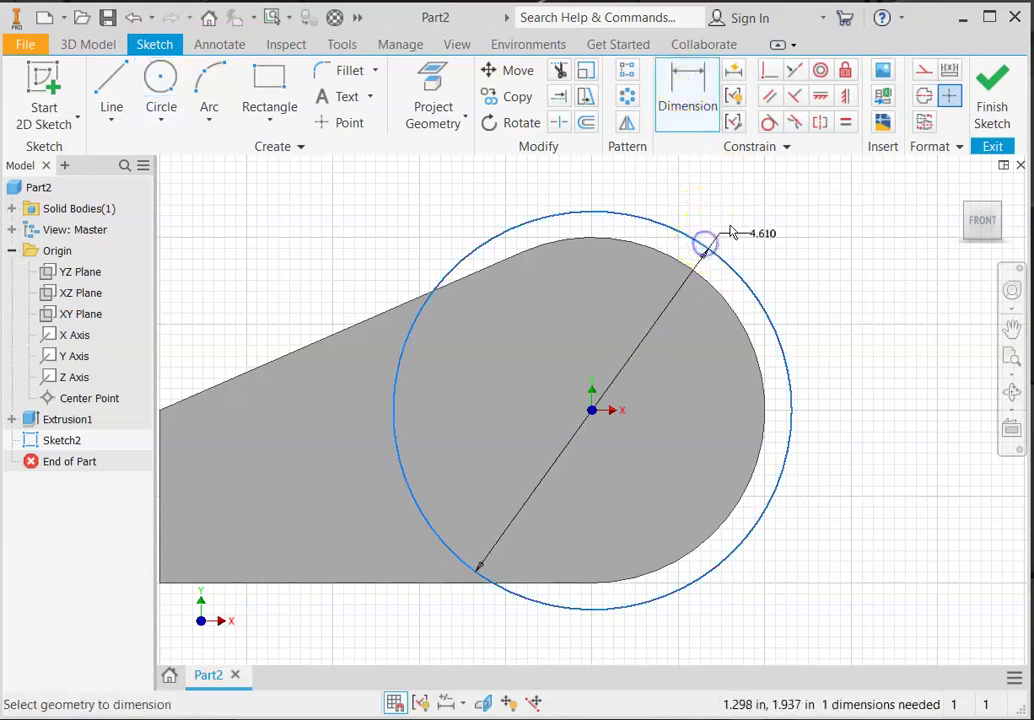
pyautogui.click(738, 216)
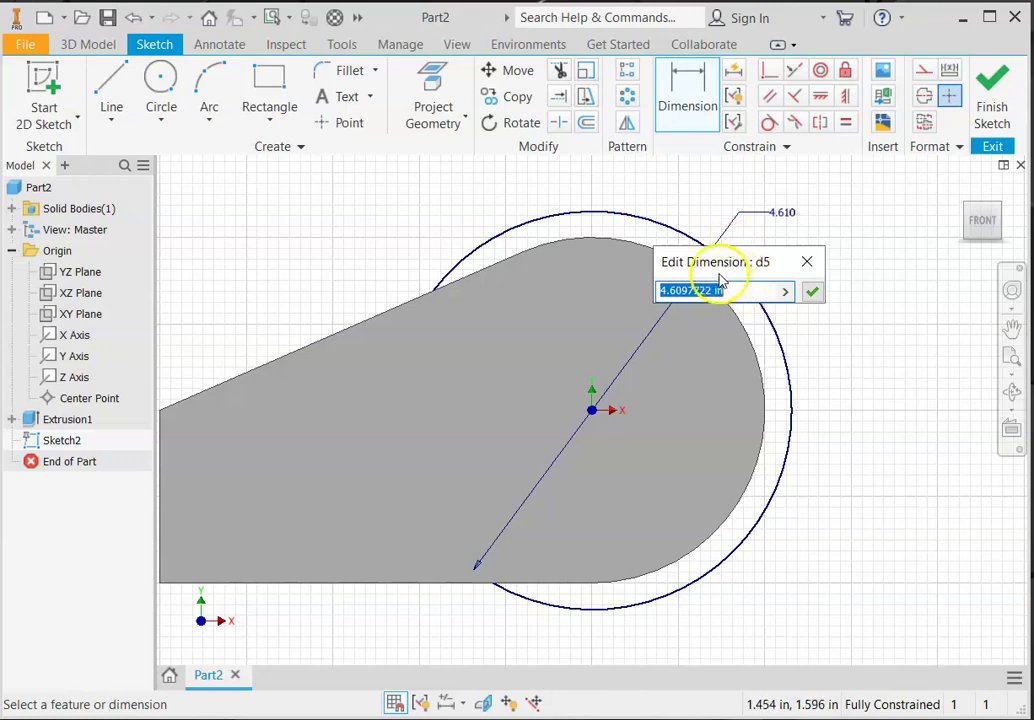
pyautogui.click(810, 290)
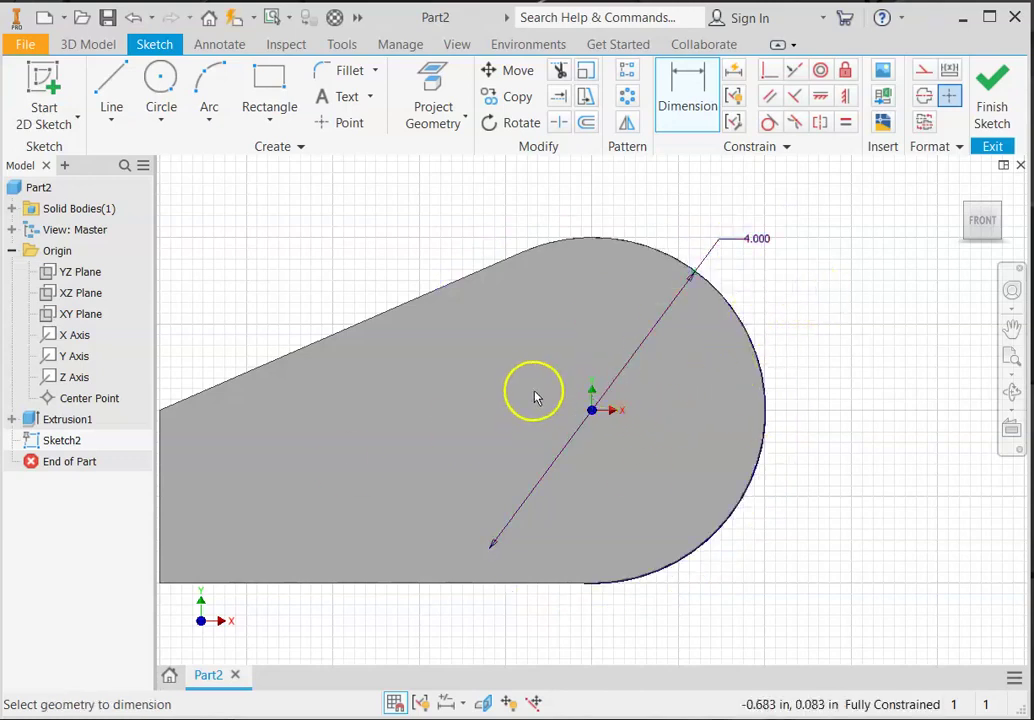
# - Switch the model's visual style to Wireframe with the sketch seen at an angle
pyautogui.keyDown('shift'); pyautogui.moveTo(600, 415); pyautogui.dragTo(540, 438, button='middle'); pyautogui.keyUp('shift')
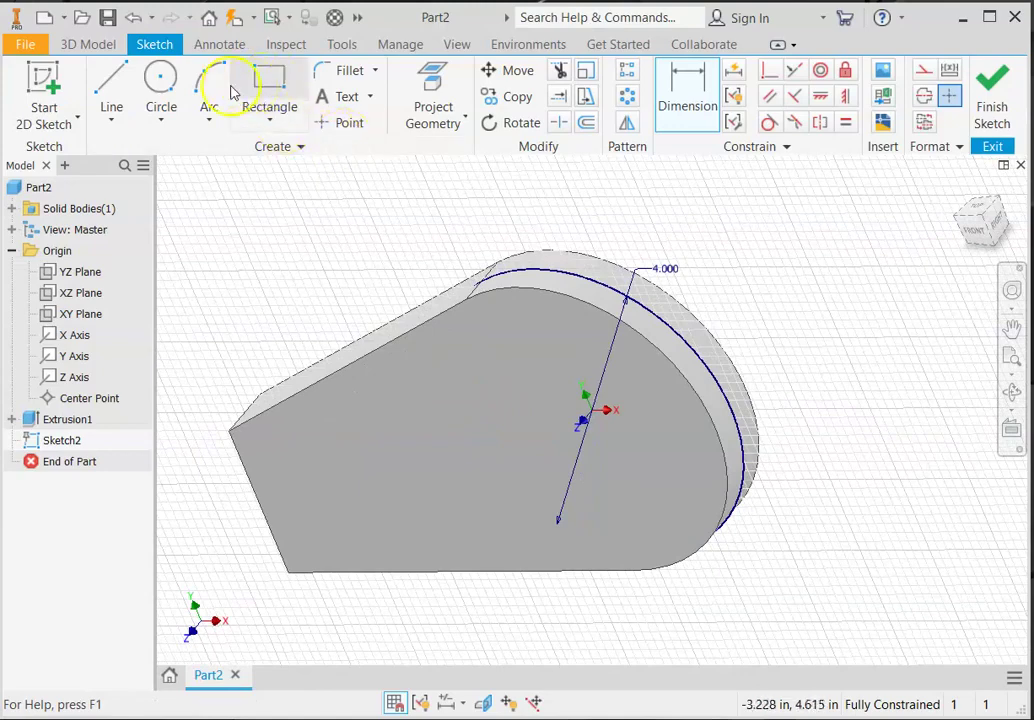
pyautogui.click(455, 46)
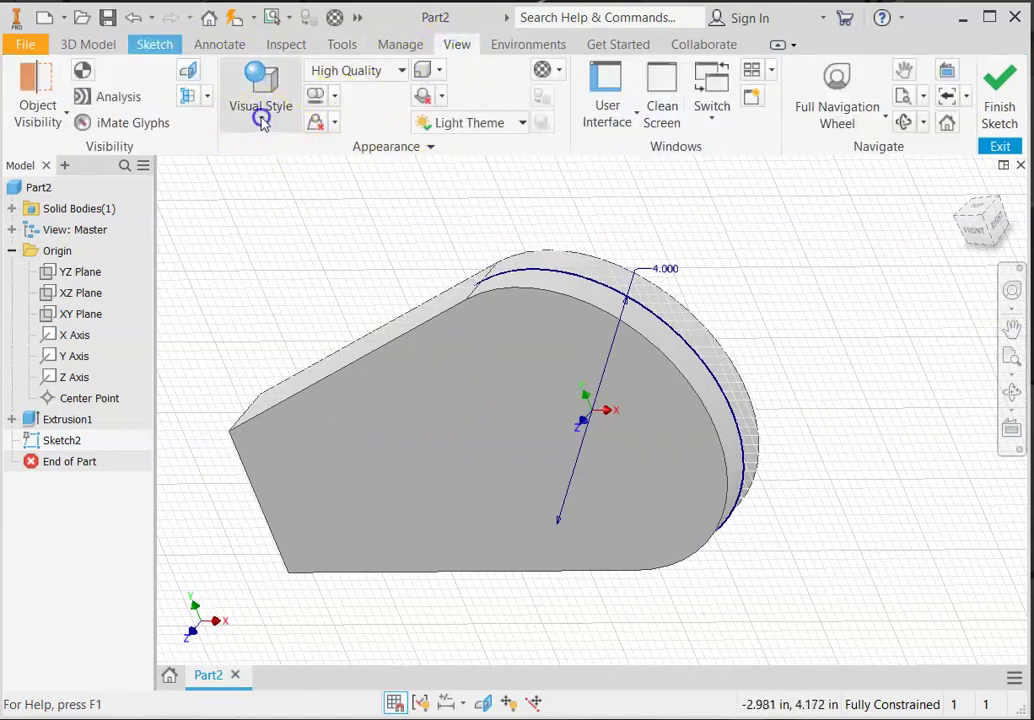
pyautogui.click(261, 118)
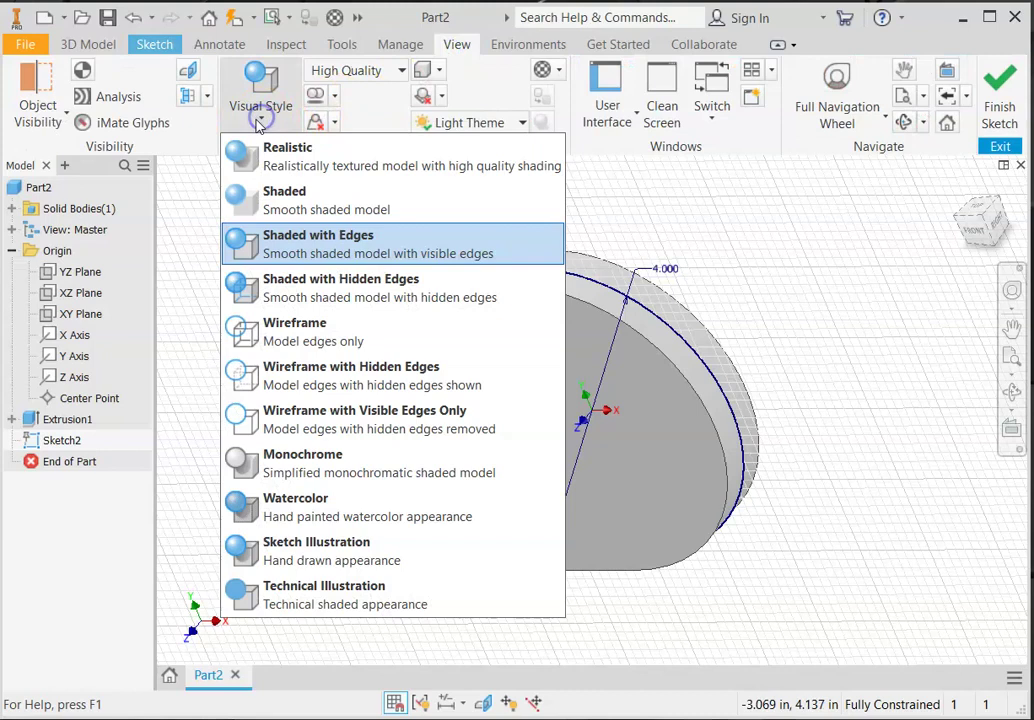
pyautogui.click(245, 330)
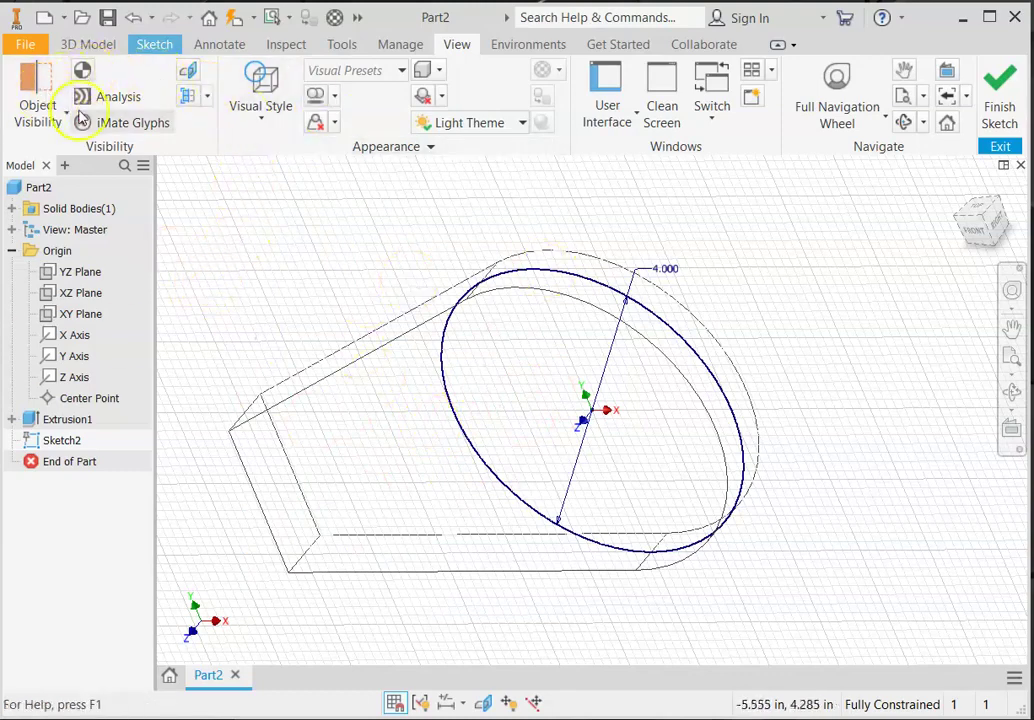
# - Finish the sketch and extrude the circle symmetrically by 1.5 in as a join, checking the width in Tube Hanger (3).pdf
pyautogui.click(90, 45)
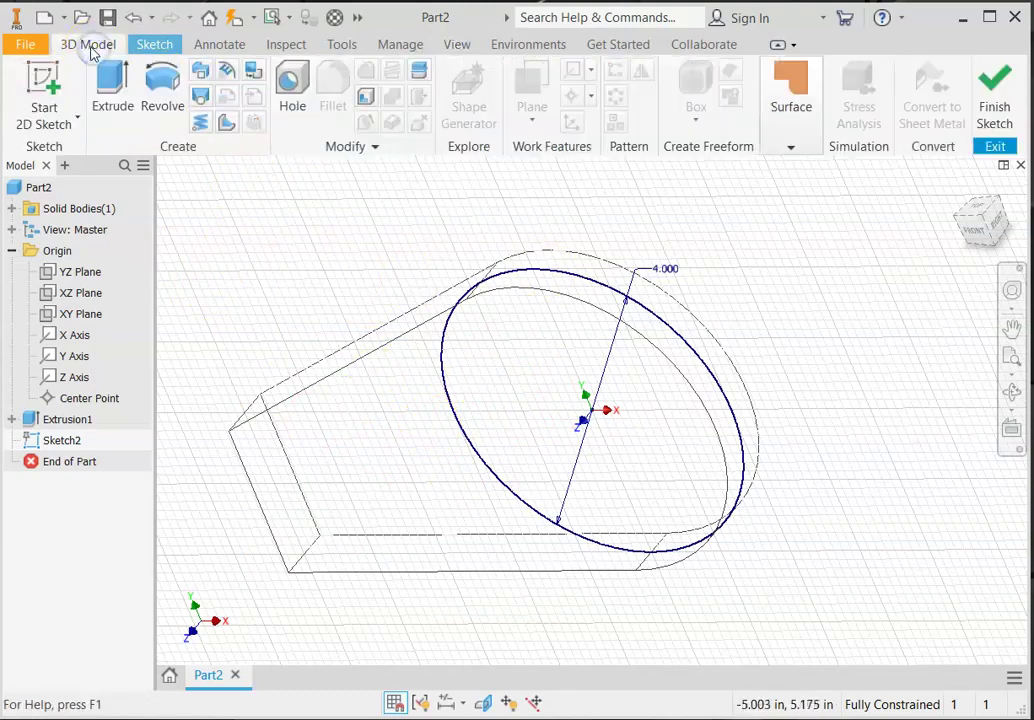
pyautogui.click(993, 88)
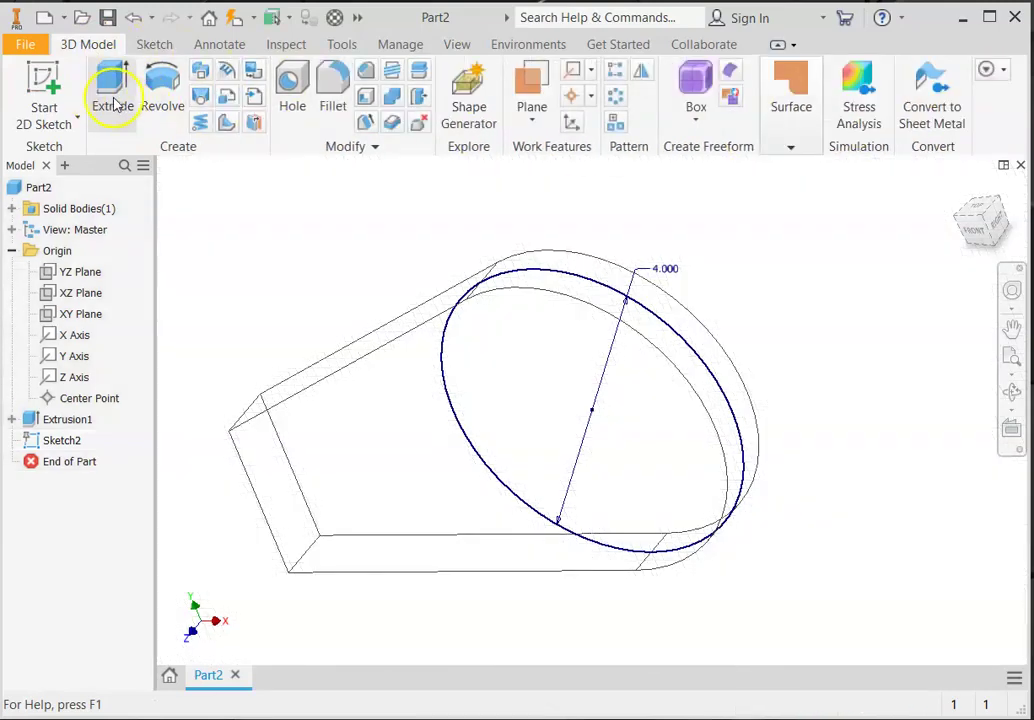
pyautogui.click(109, 95)
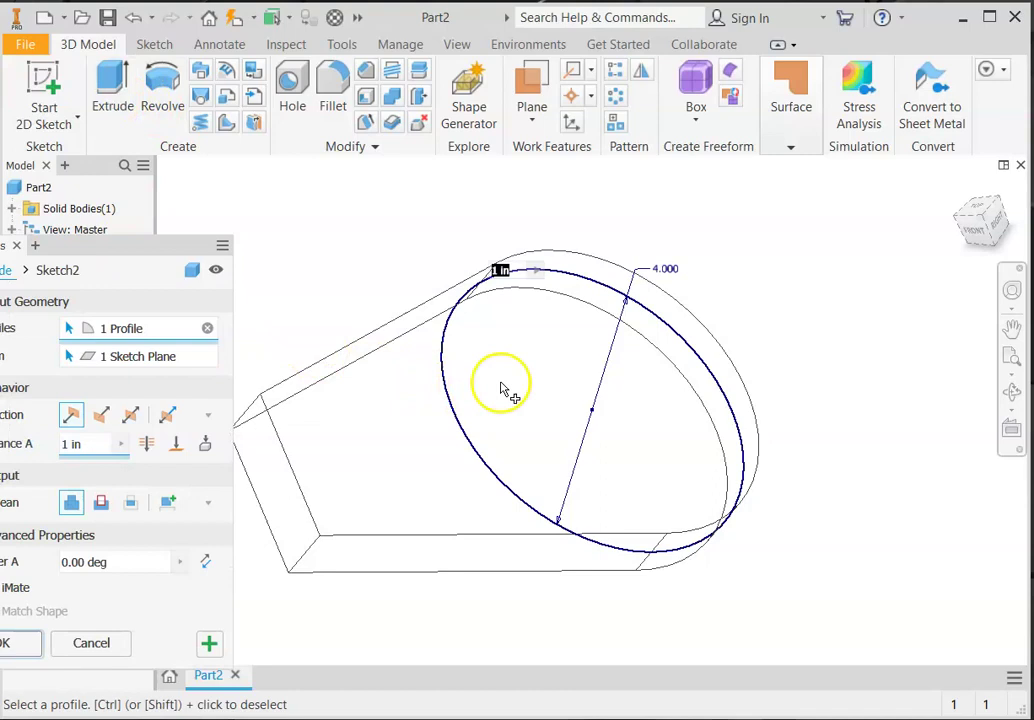
pyautogui.click(131, 418)
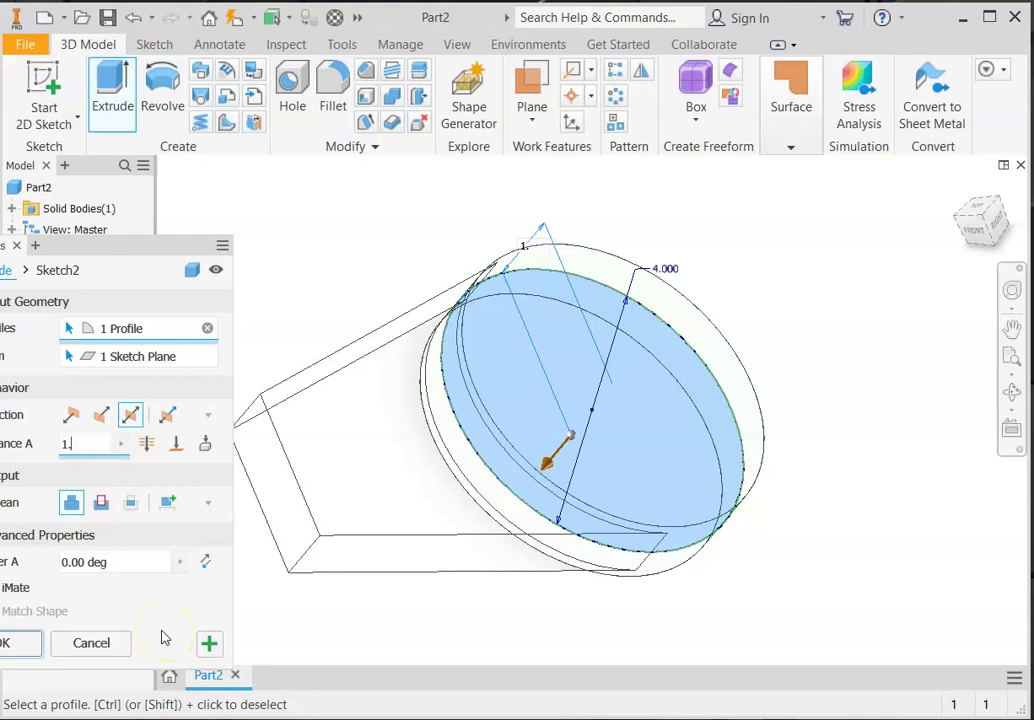
pyautogui.write('.5')
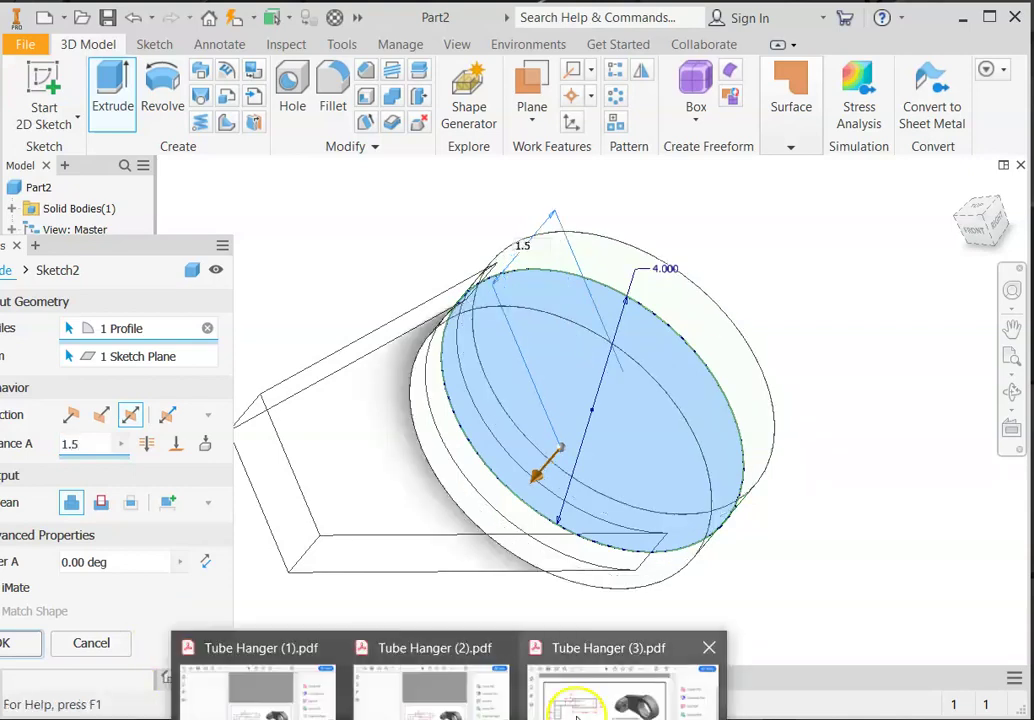
pyautogui.click(567, 690)
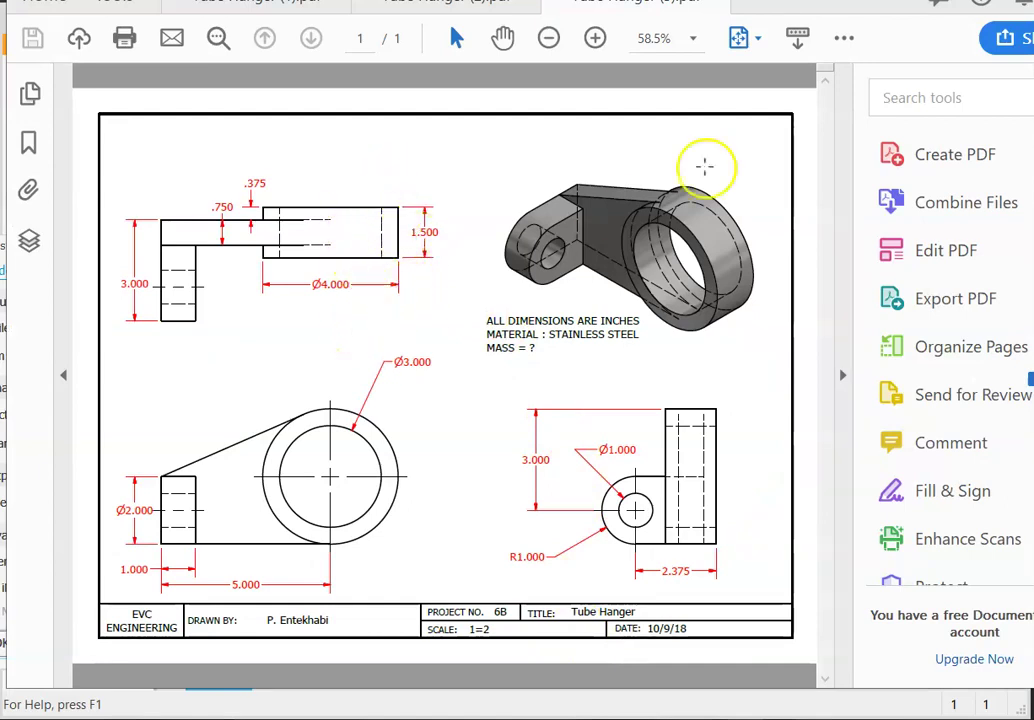
pyautogui.hotkey('alt', 'Tab')
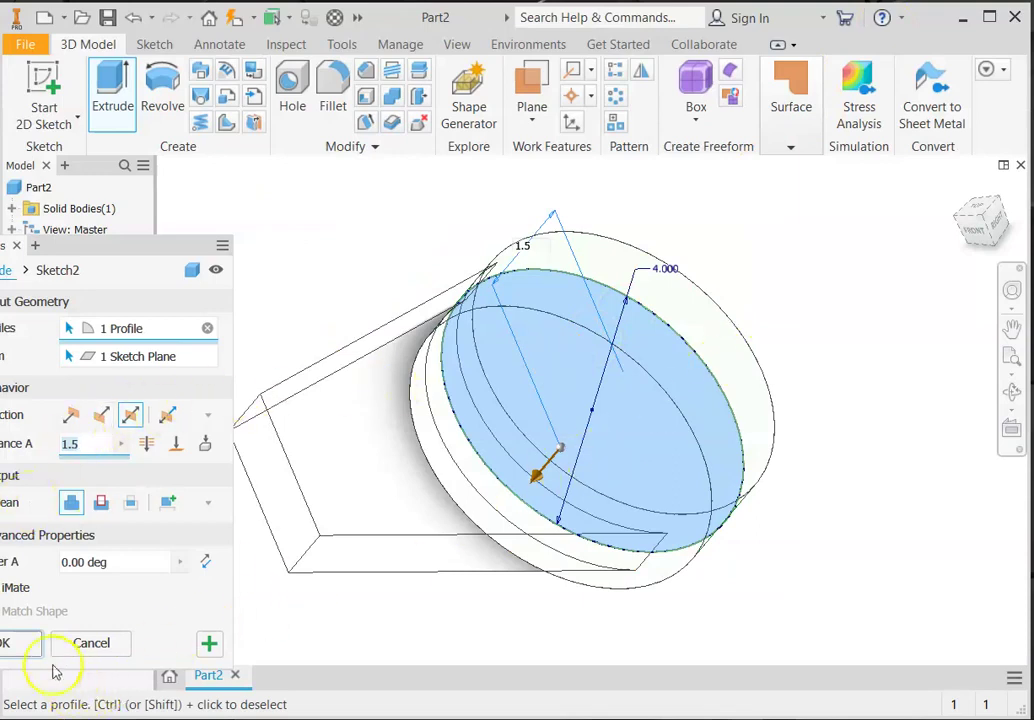
pyautogui.click(15, 645)
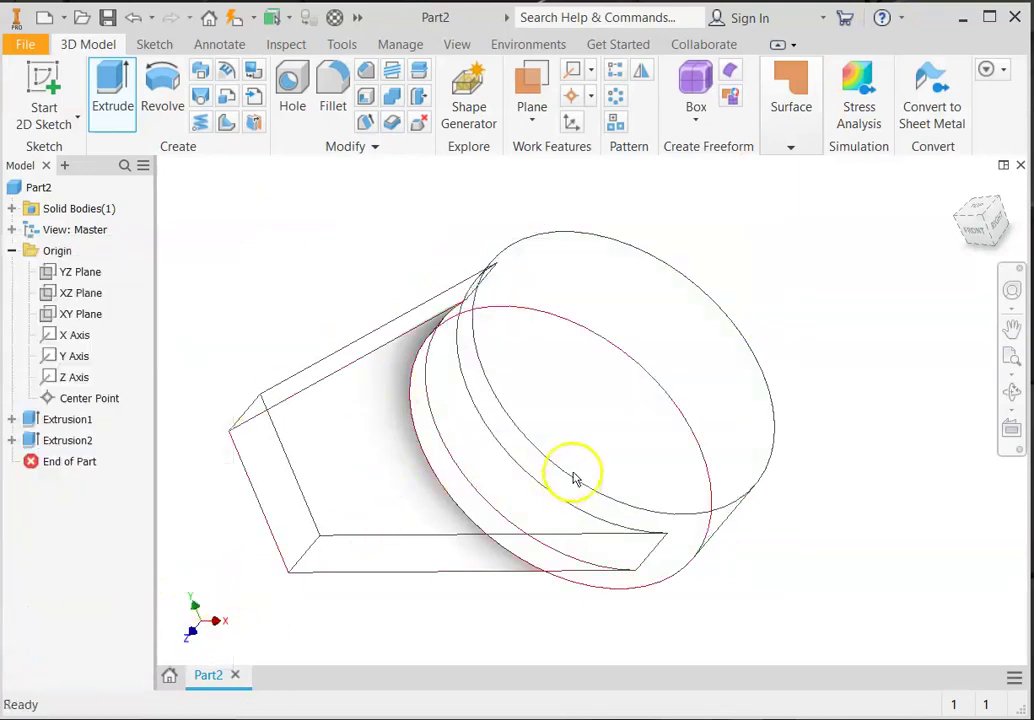
pyautogui.moveTo(519, 422); pyautogui.dragTo(554, 360, button='middle')
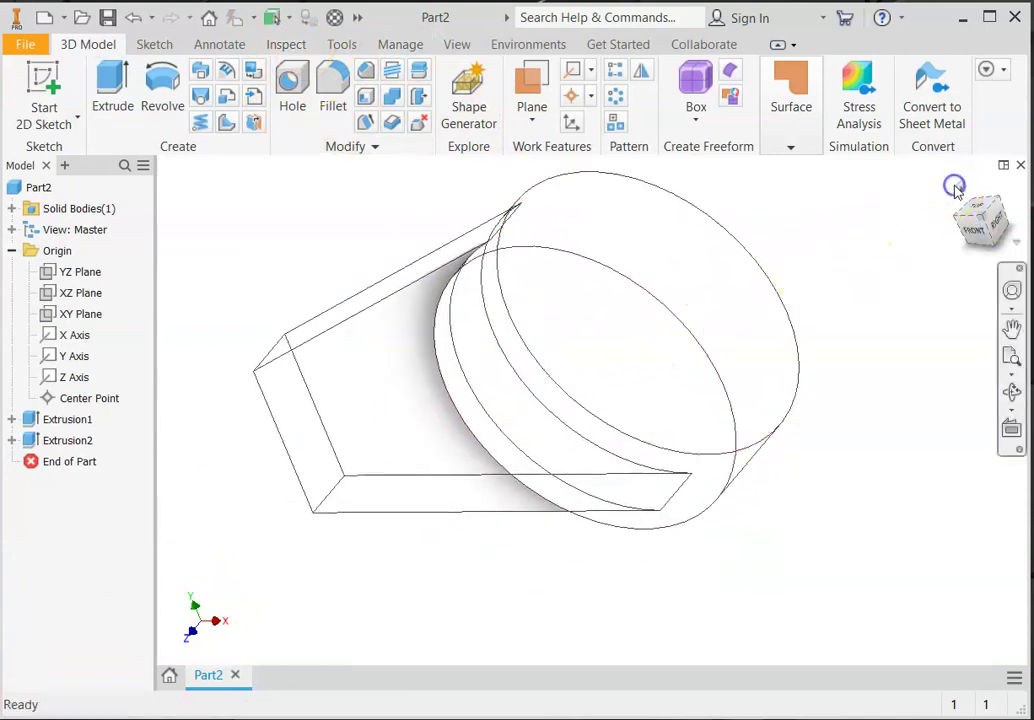
pyautogui.keyDown('shift'); pyautogui.moveTo(775, 158); pyautogui.dragTo(840, 300, button='middle'); pyautogui.keyUp('shift')
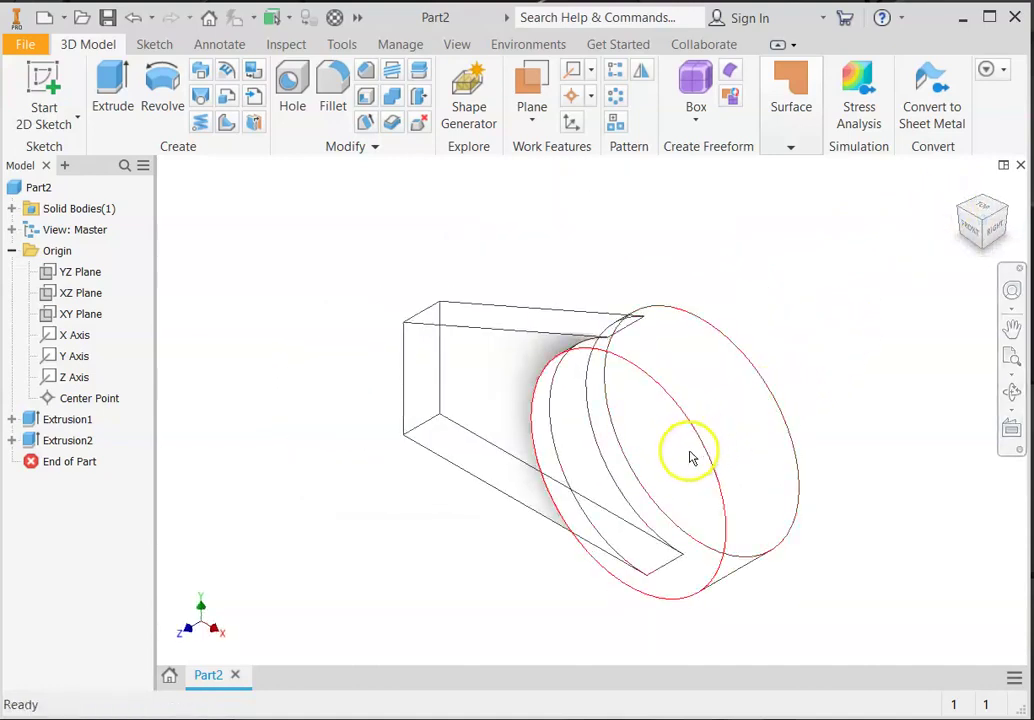
# - Switch the model's visual style to Shaded with Edges
pyautogui.press('F2')
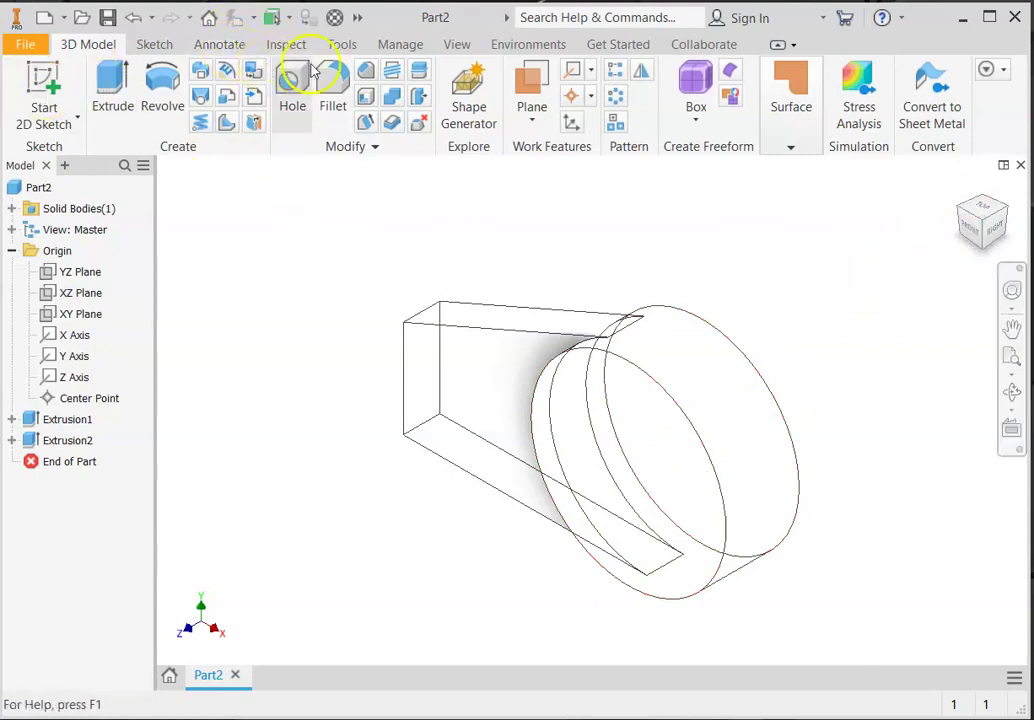
pyautogui.click(455, 44)
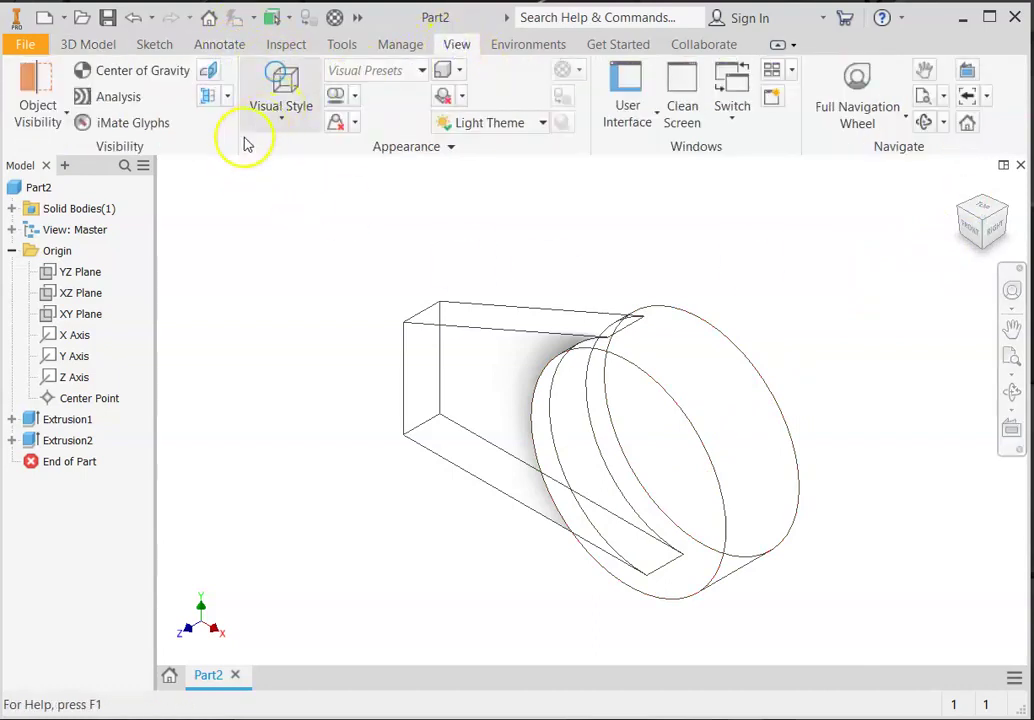
pyautogui.click(281, 112)
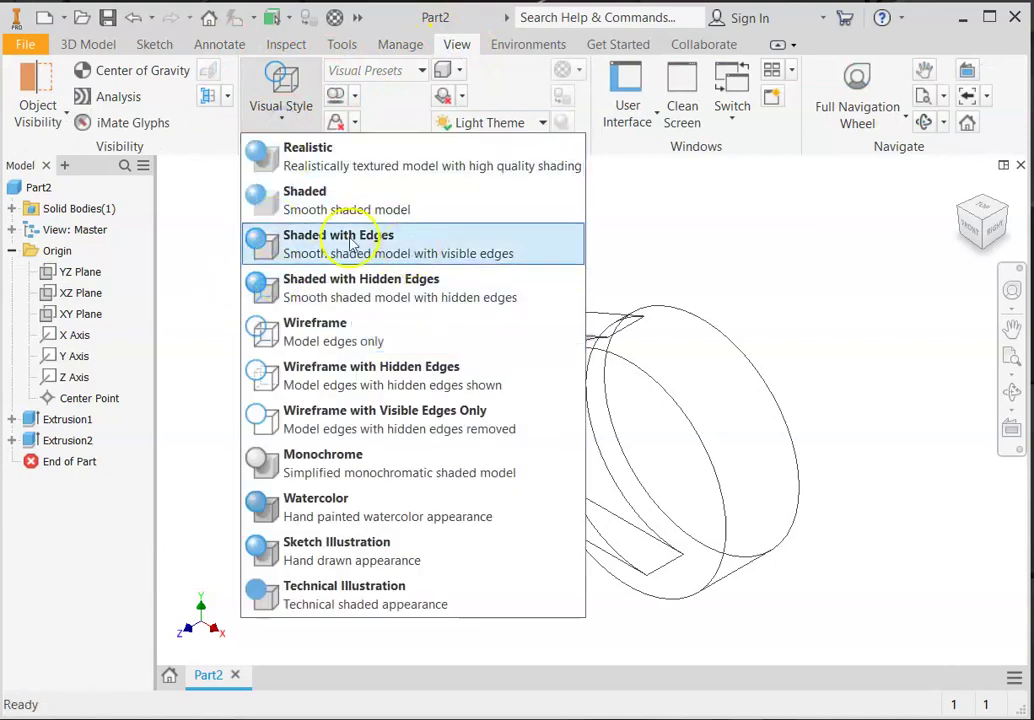
pyautogui.click(320, 253)
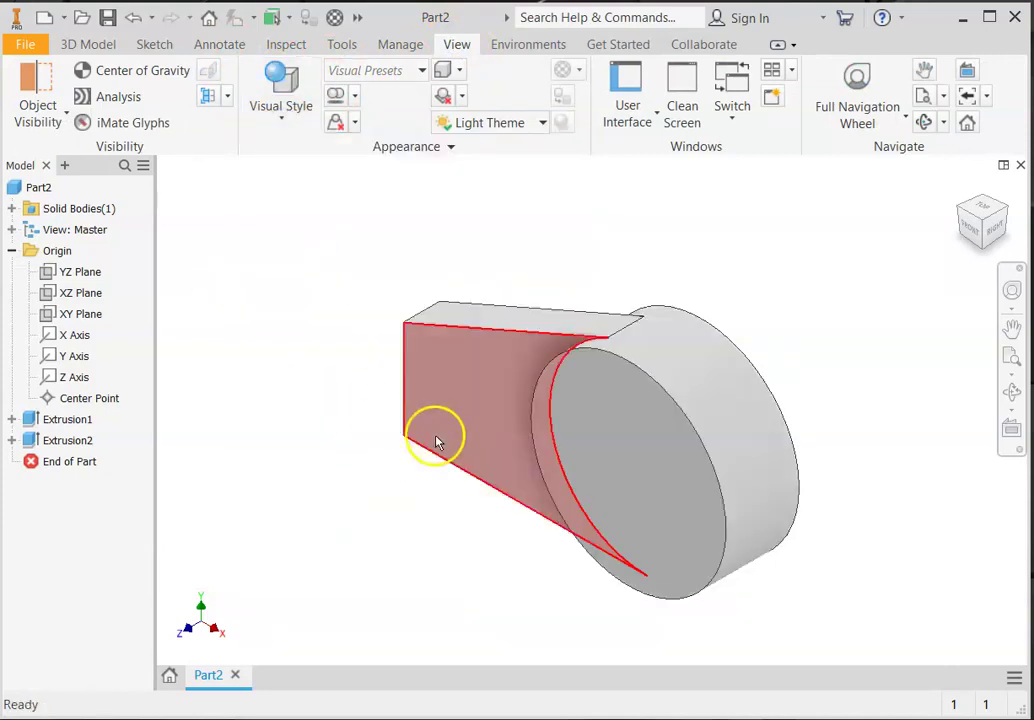
pyautogui.scroll(-1, 478, 540)
pyautogui.scroll(2, 490, 539)
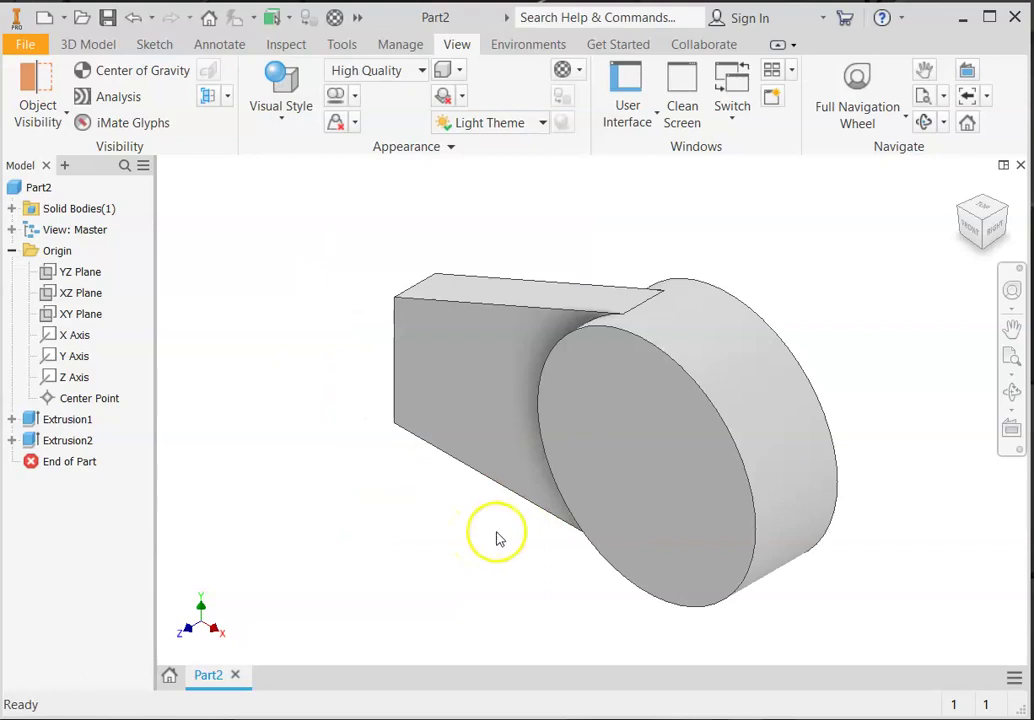
pyautogui.moveTo(500, 545); pyautogui.dragTo(464, 516, button='middle')
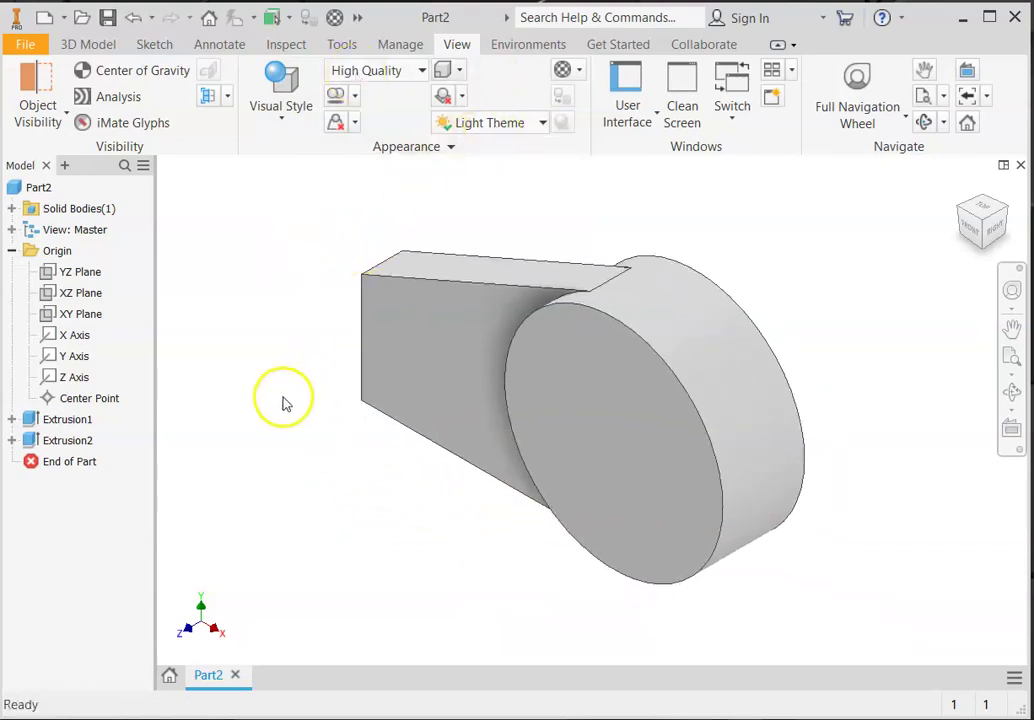
# - Start a sketch on the arm's front face and draw a rectangle about 0.69 by 2 in from its lower outer corner
pyautogui.rightClick(414, 341)
pyautogui.click(419, 392)
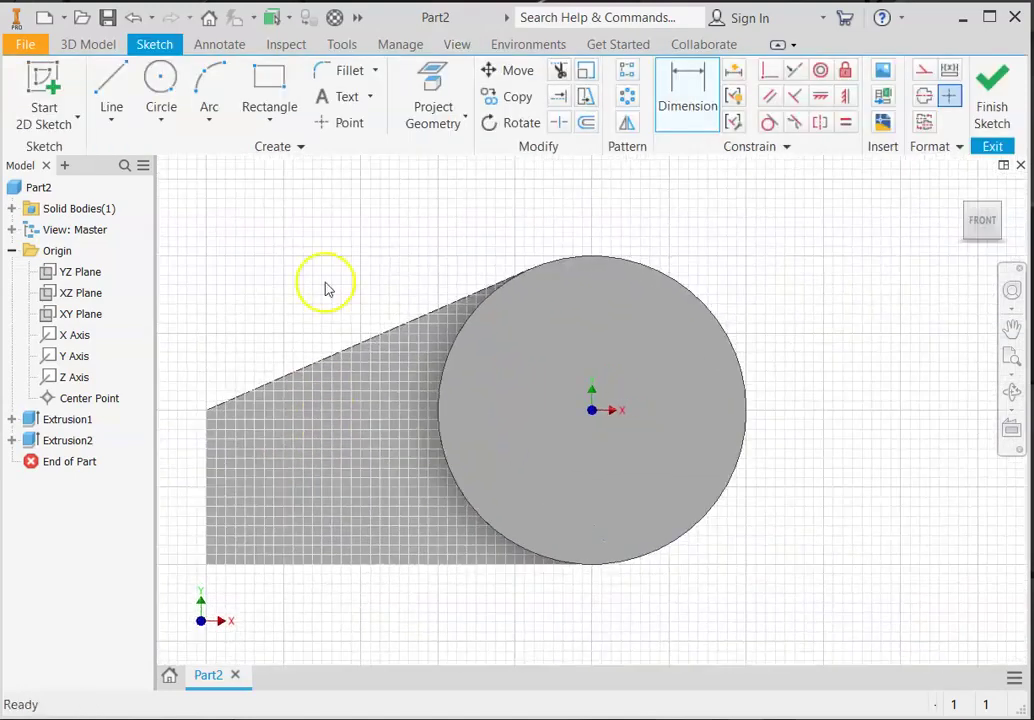
pyautogui.press('F2')
pyautogui.moveTo(385, 303); pyautogui.dragTo(503, 249)
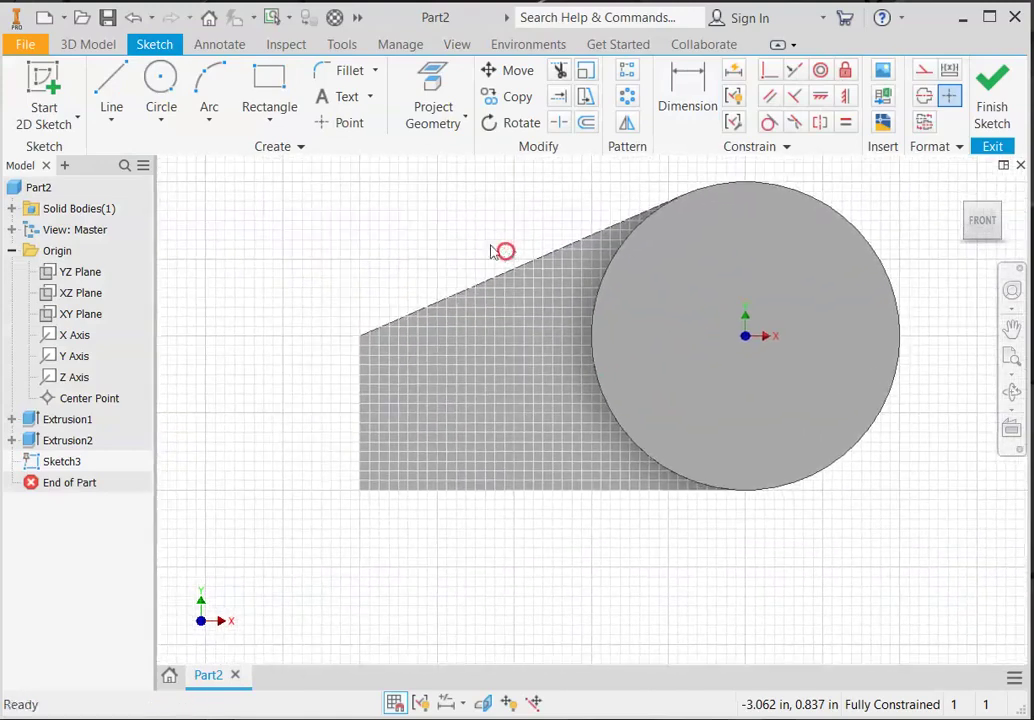
pyautogui.click(271, 80)
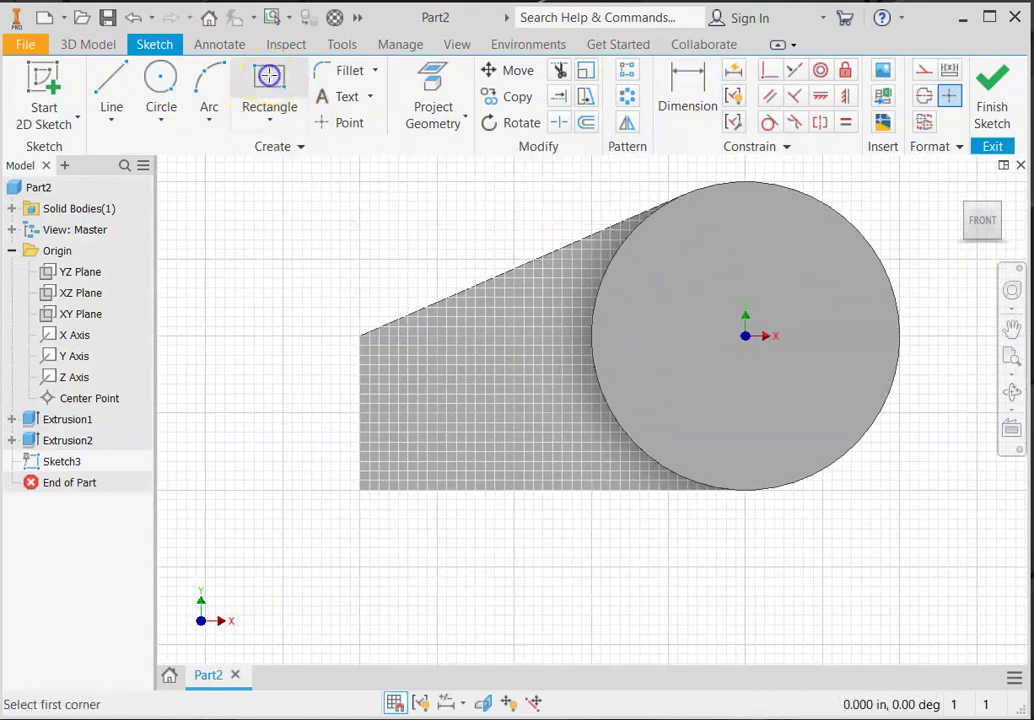
pyautogui.click(361, 487)
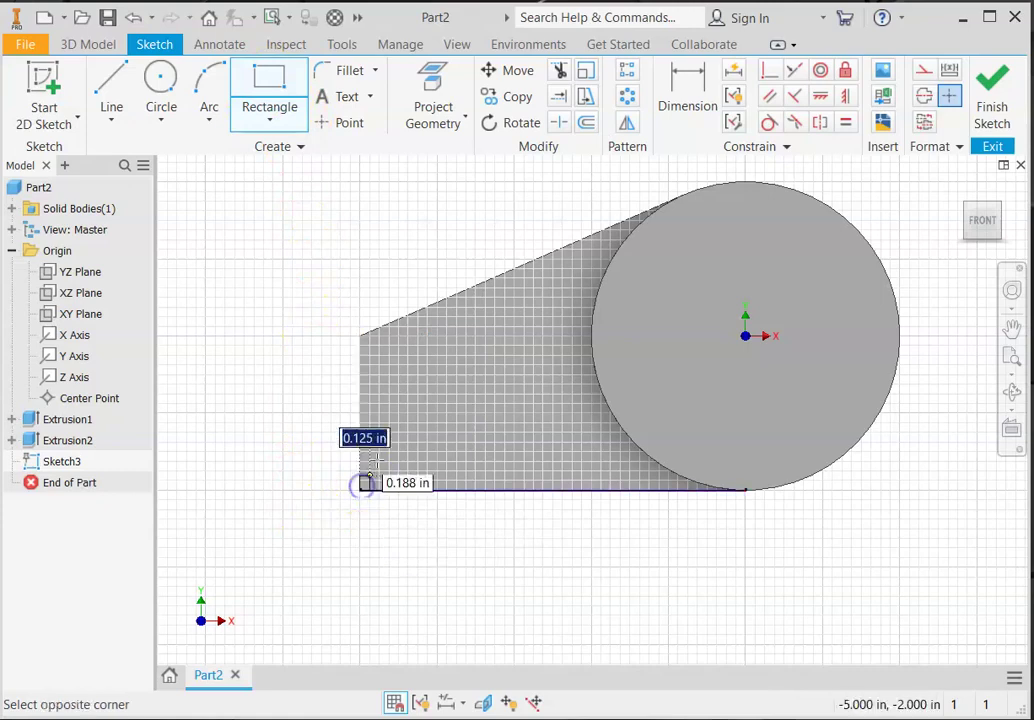
pyautogui.click(412, 337)
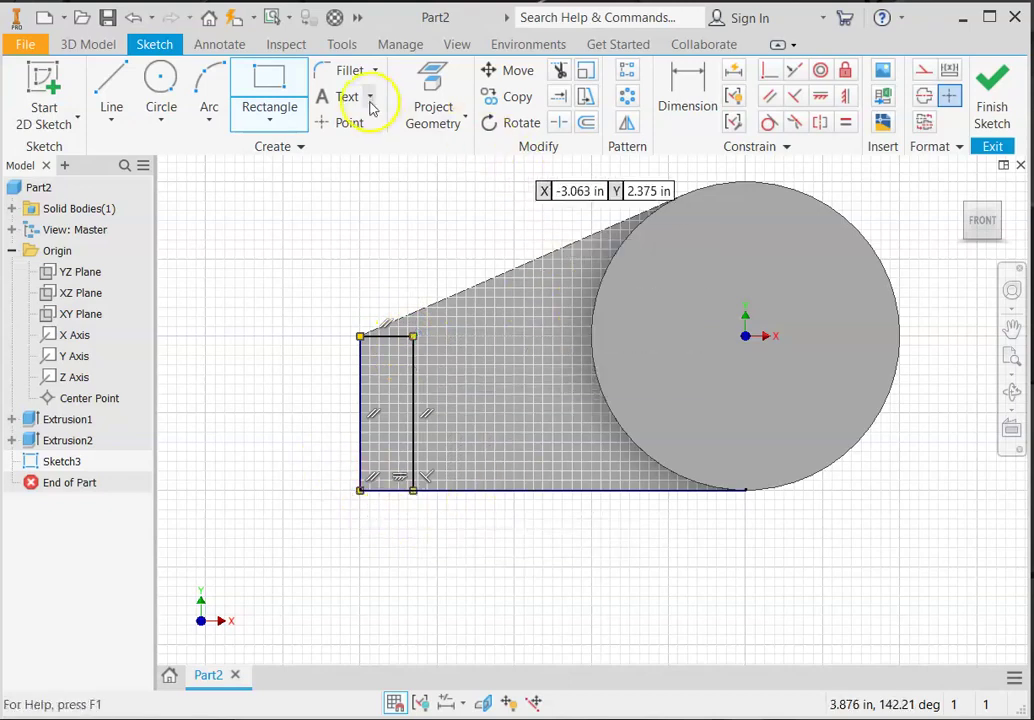
# - Dimension the rectangle's width, set it to 1 in, and check the sizes against the drawing in Tube Hanger (3).pdf
pyautogui.click(685, 95)
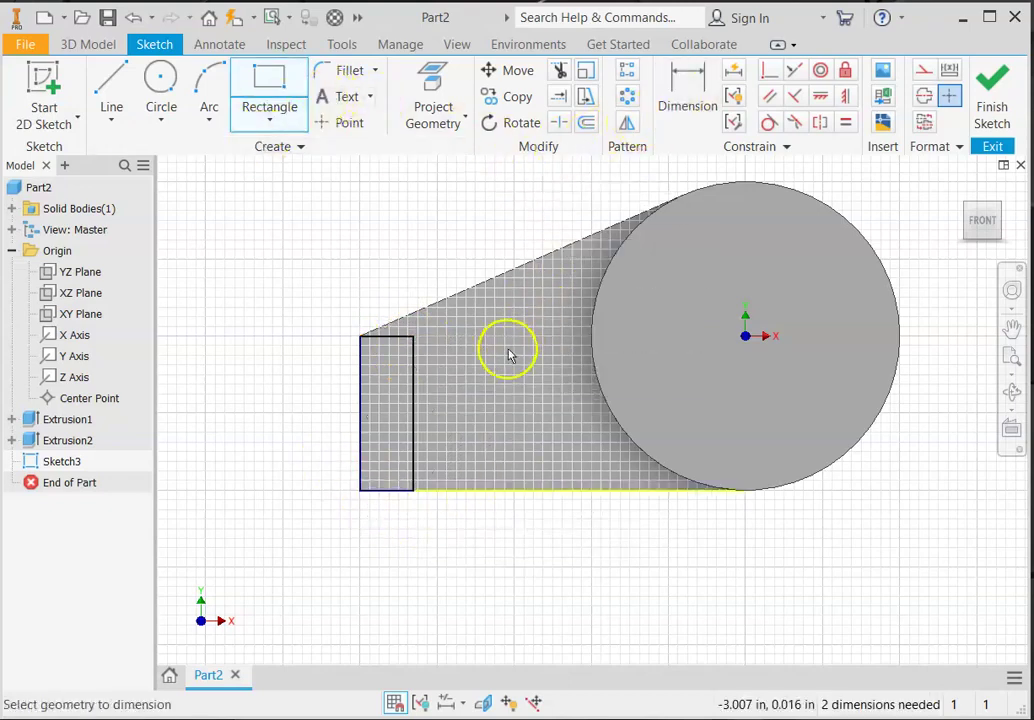
pyautogui.click(419, 437)
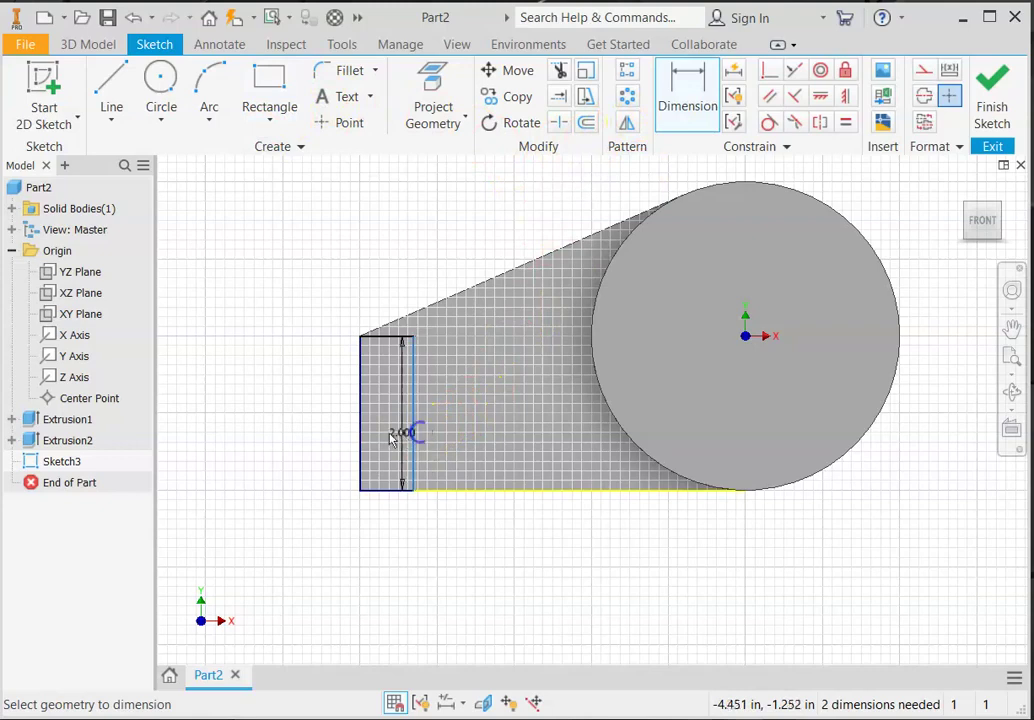
pyautogui.click(367, 437)
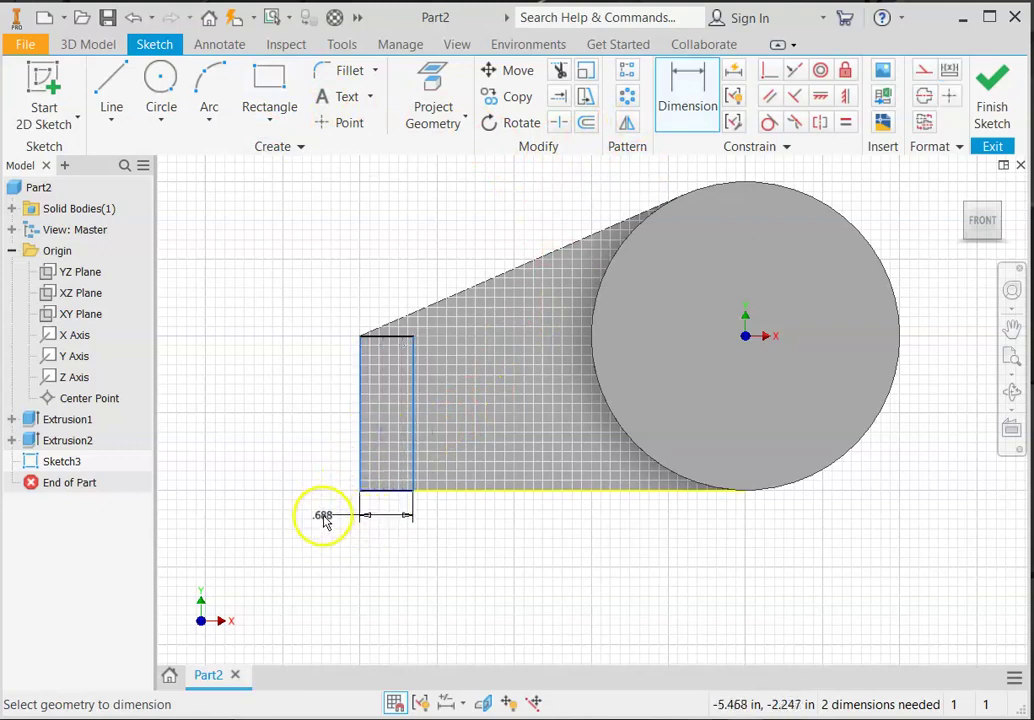
pyautogui.click(323, 518)
pyautogui.write('1')
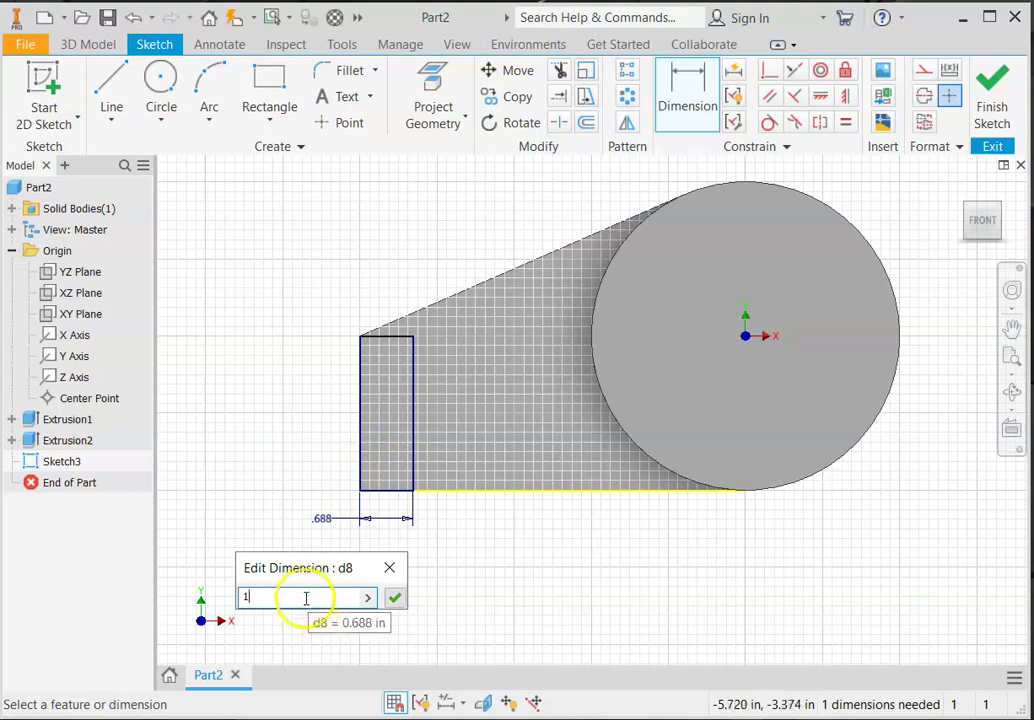
pyautogui.click(395, 598)
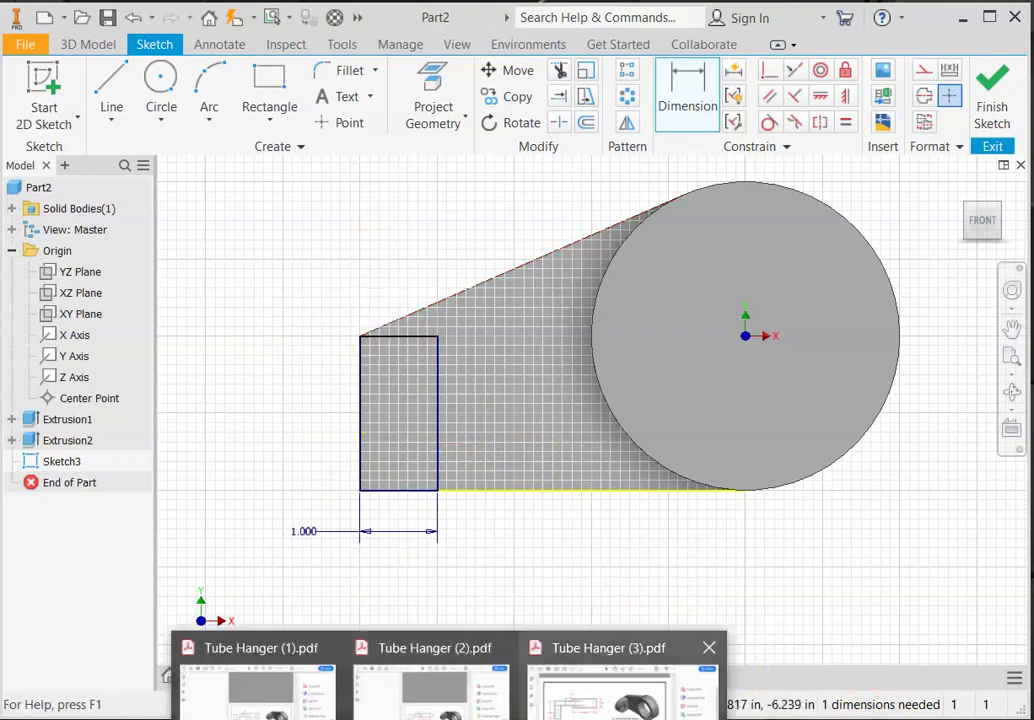
pyautogui.click(620, 688)
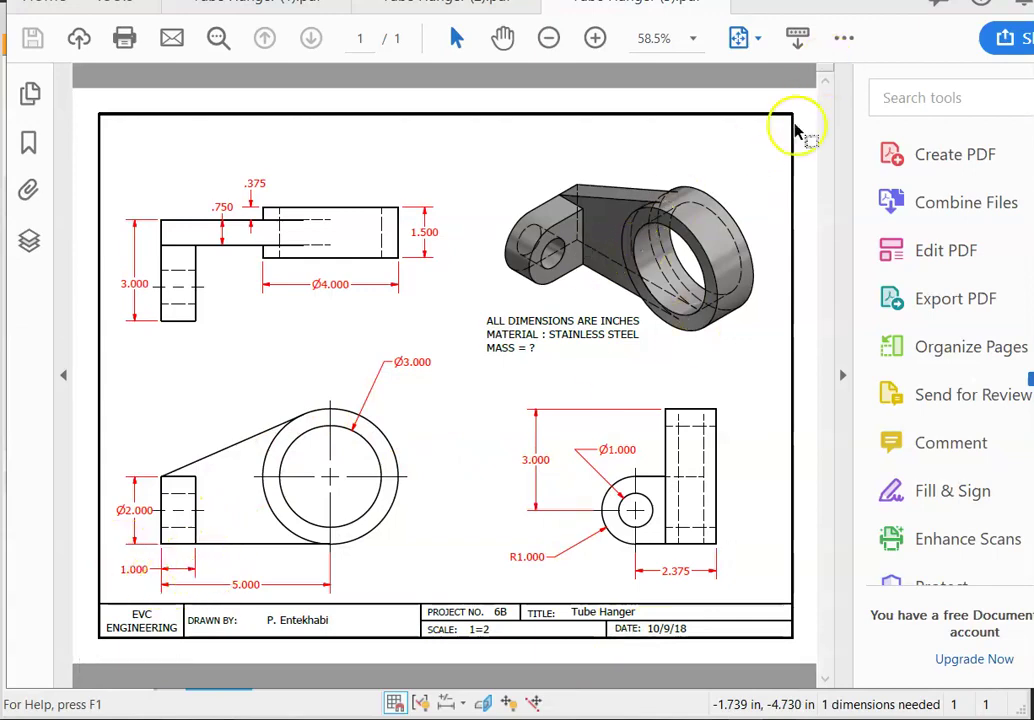
pyautogui.hotkey('alt', 'Tab')
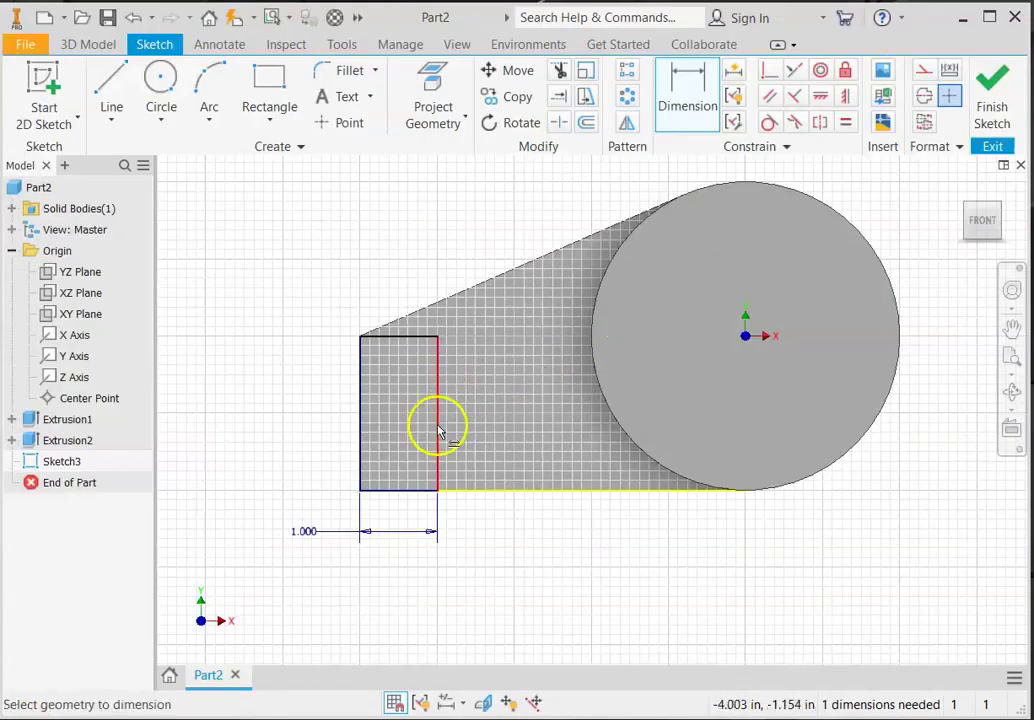
# - Leave dimensioning and stretch the rectangle upward until its top edge lies above the arm's upper outer corner
pyautogui.scroll(-3, 407, 440)
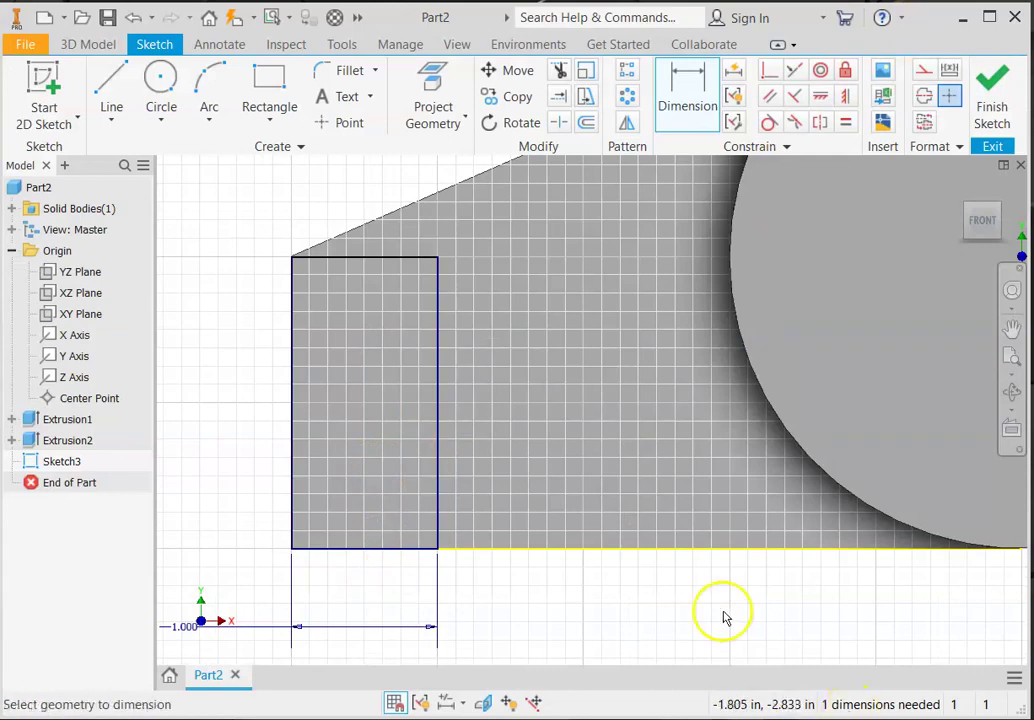
pyautogui.moveTo(489, 556); pyautogui.dragTo(653, 581, button='middle')
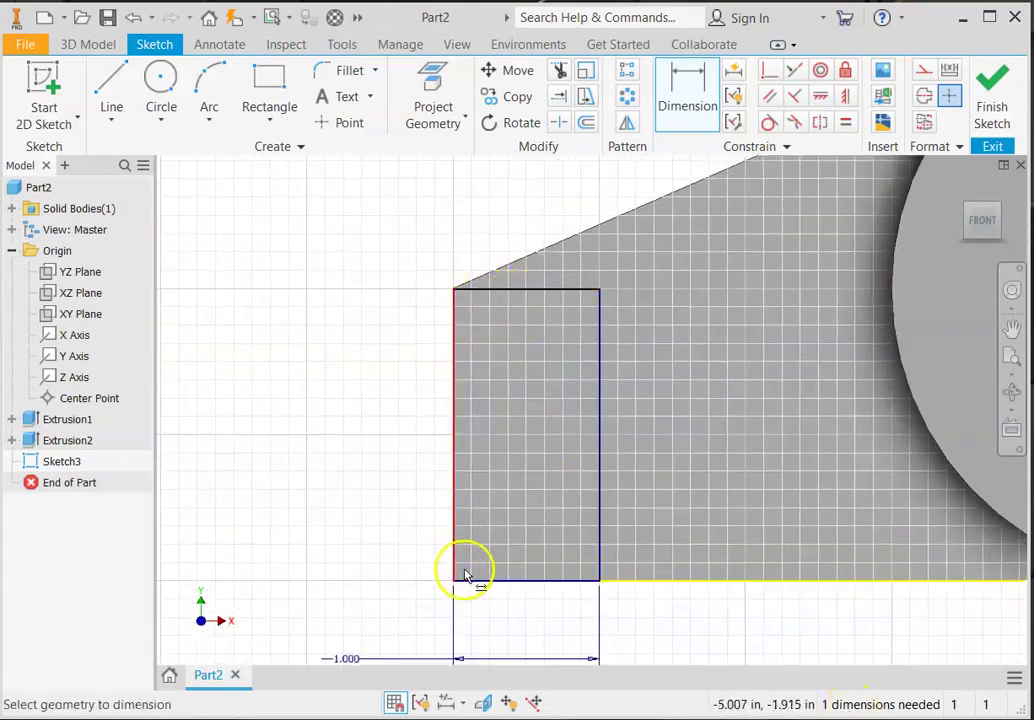
pyautogui.click(490, 598)
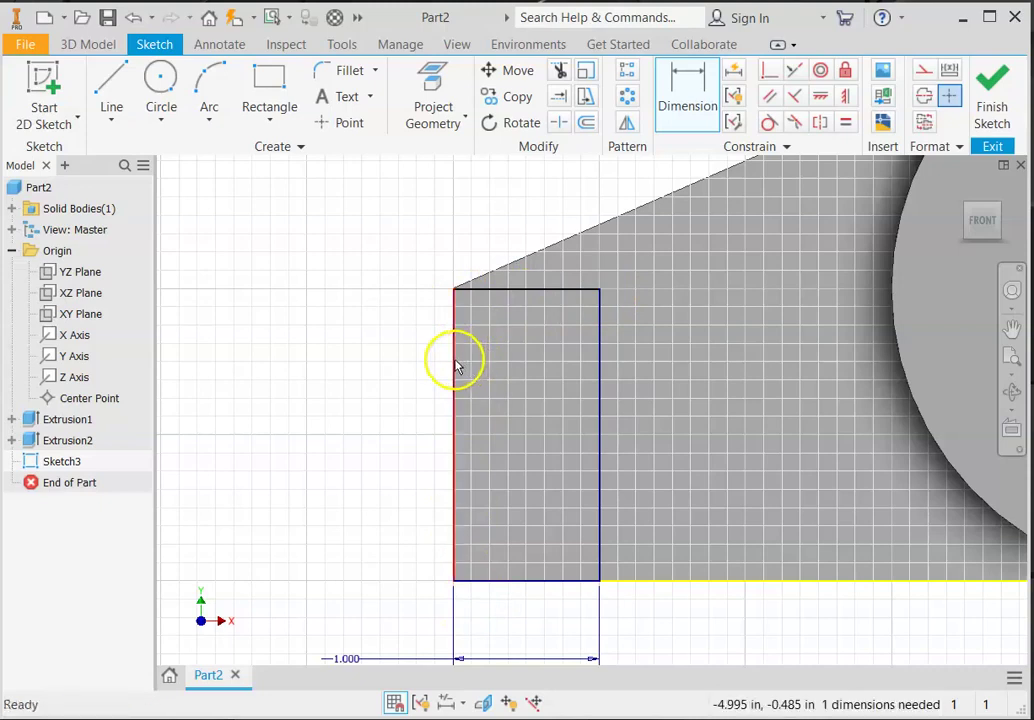
pyautogui.press('Escape')
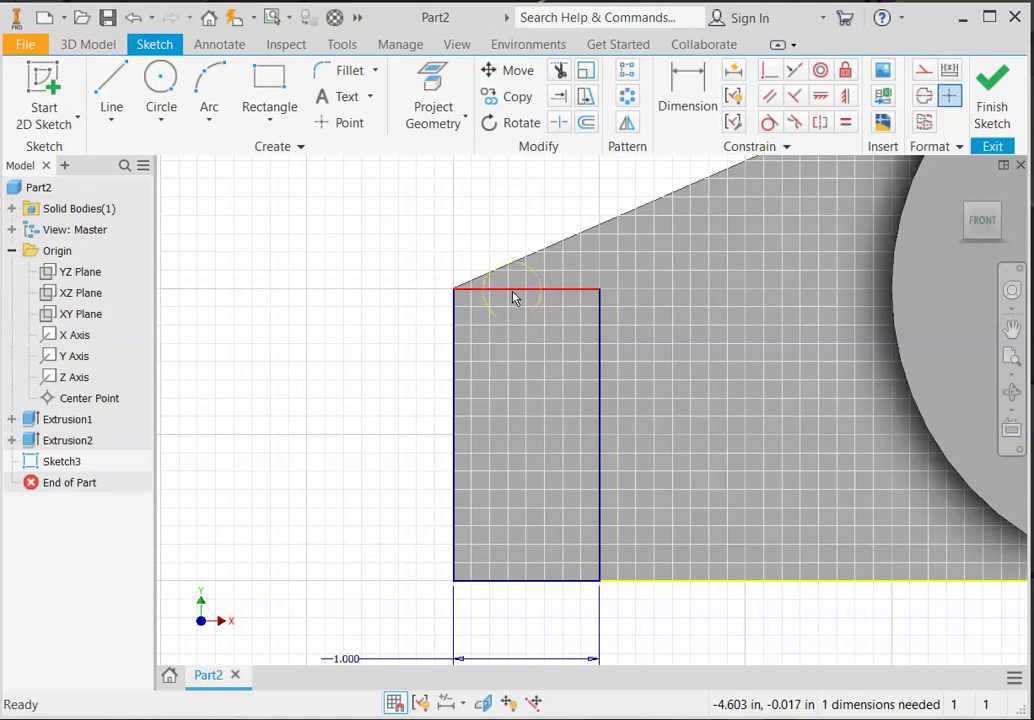
pyautogui.moveTo(512, 294); pyautogui.dragTo(512, 390)
pyautogui.moveTo(524, 285); pyautogui.dragTo(527, 246)
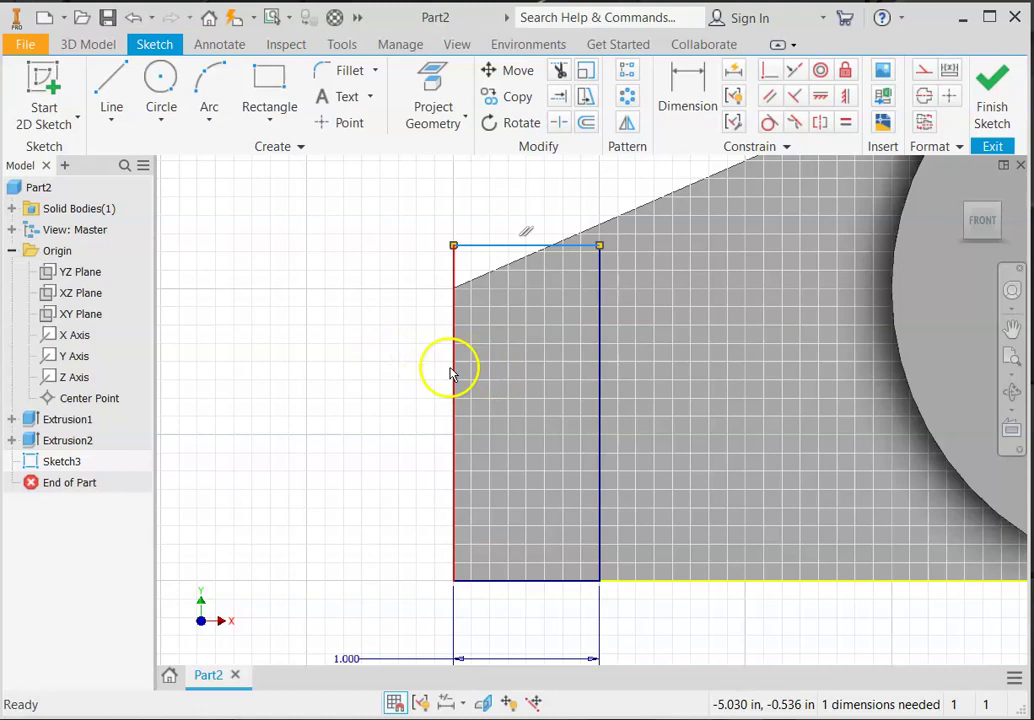
# - Constrain the rectangle's upper outer corner coincident with the arm's upper outer corner
pyautogui.click(765, 78)
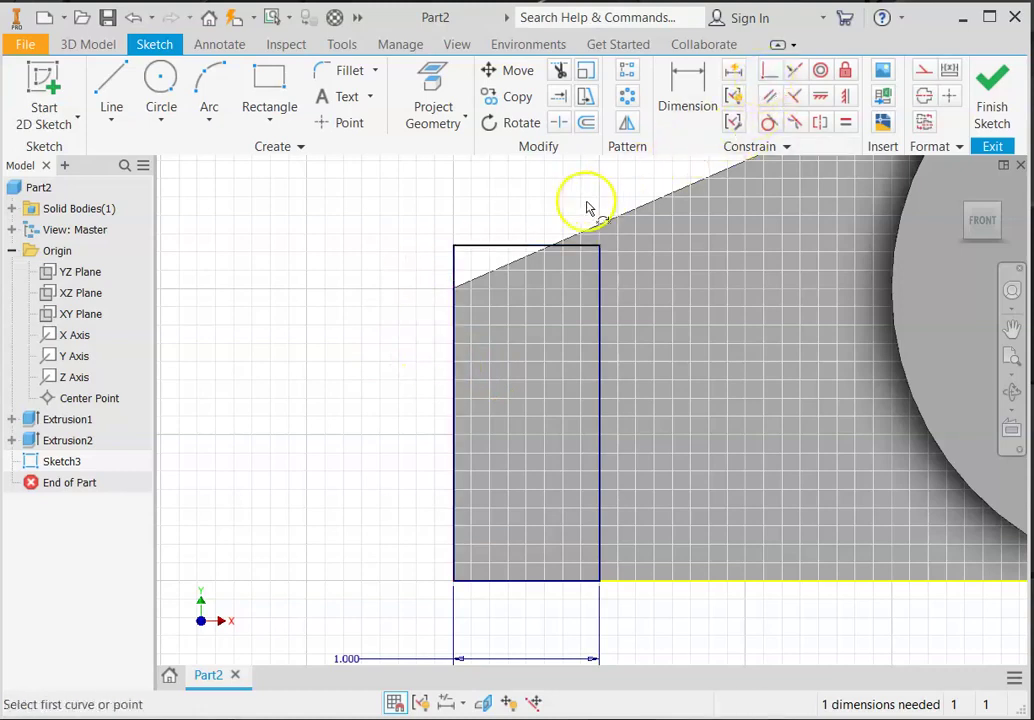
pyautogui.click(456, 247)
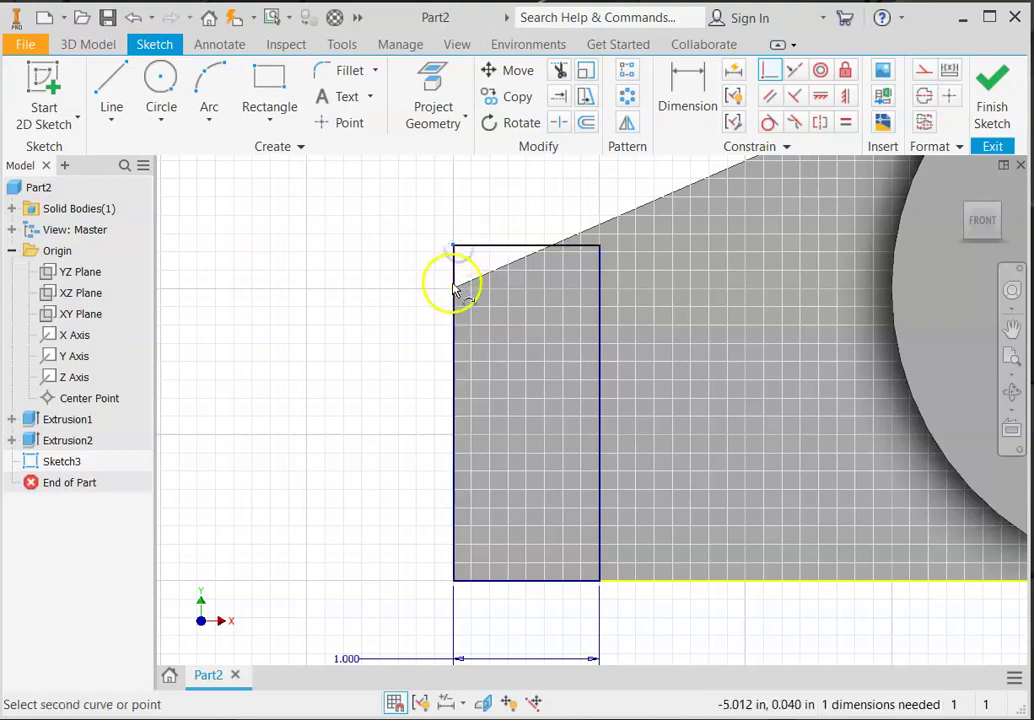
pyautogui.click(456, 290)
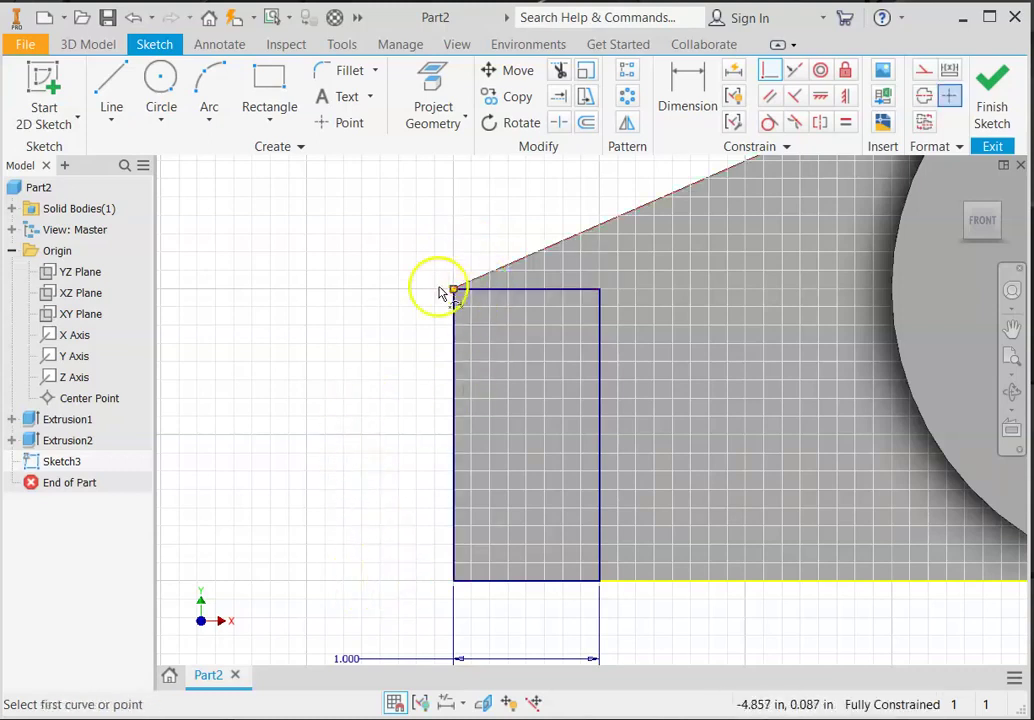
pyautogui.press('Escape')
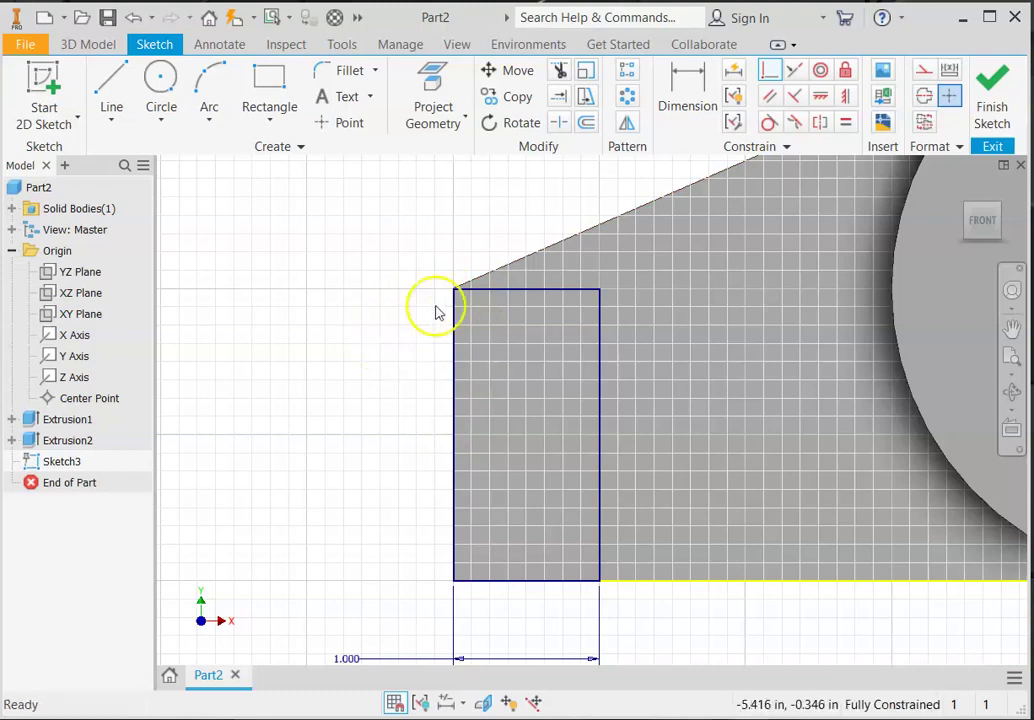
# - Check the lug depth in Tube Hanger (3).pdf, finish the sketch and extrude the 1 in wide rectangle 1.25 in outward from the arm
pyautogui.moveTo(604, 480); pyautogui.dragTo(511, 456, button='middle')
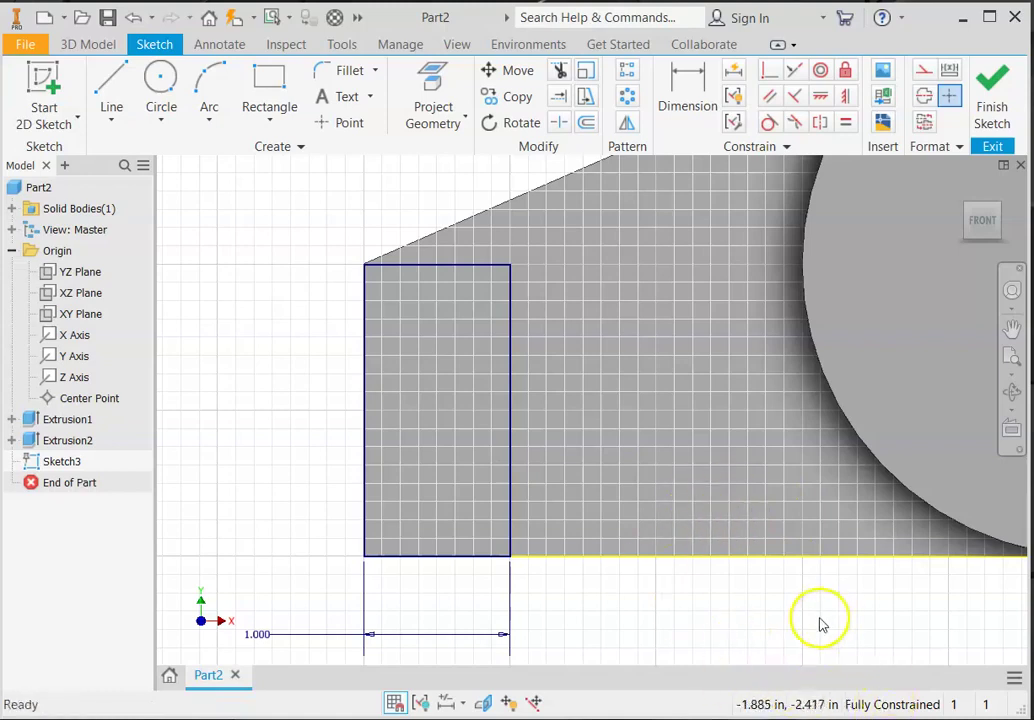
pyautogui.keyDown('shift'); pyautogui.moveTo(811, 601); pyautogui.dragTo(775, 591, button='middle'); pyautogui.keyUp('shift')
pyautogui.scroll(3, 770, 585)
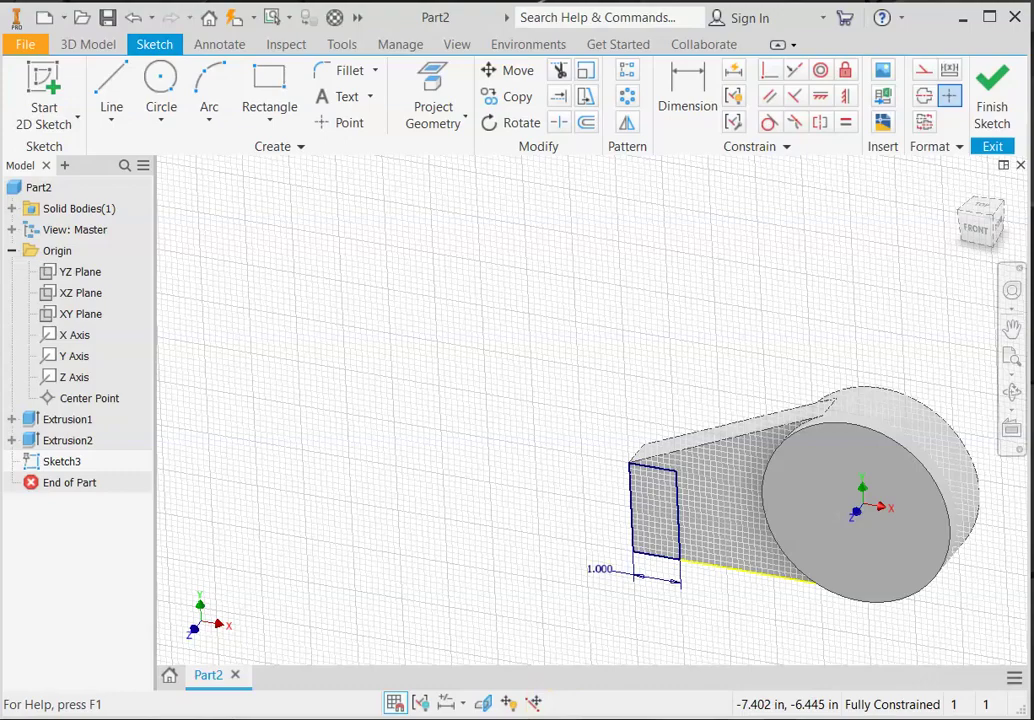
pyautogui.moveTo(445, 716)
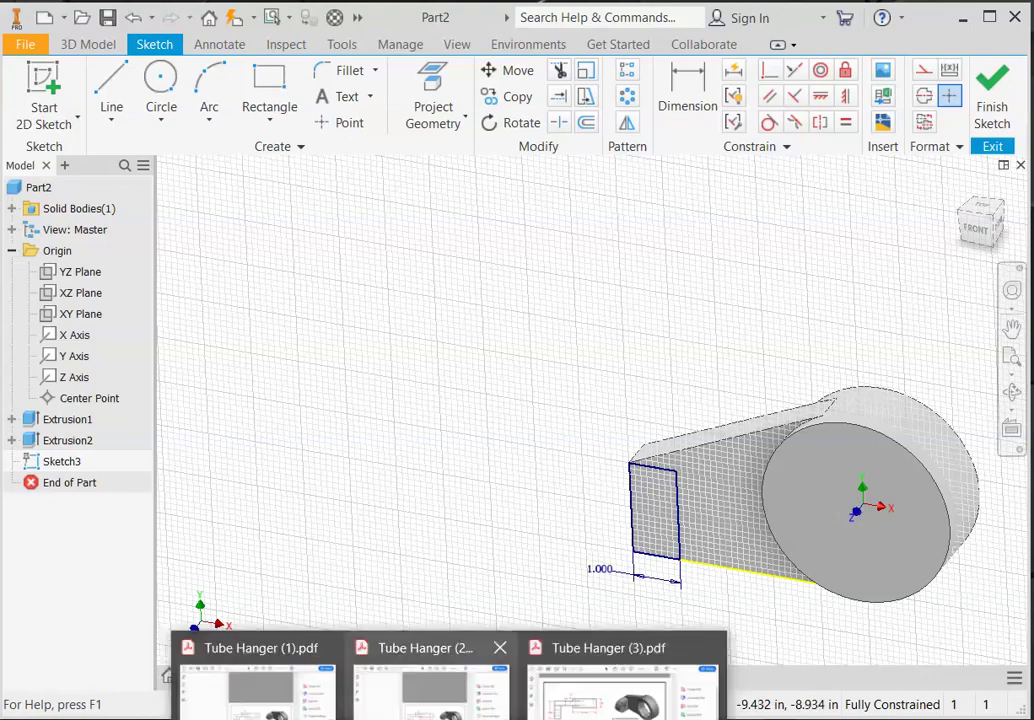
pyautogui.click(568, 708)
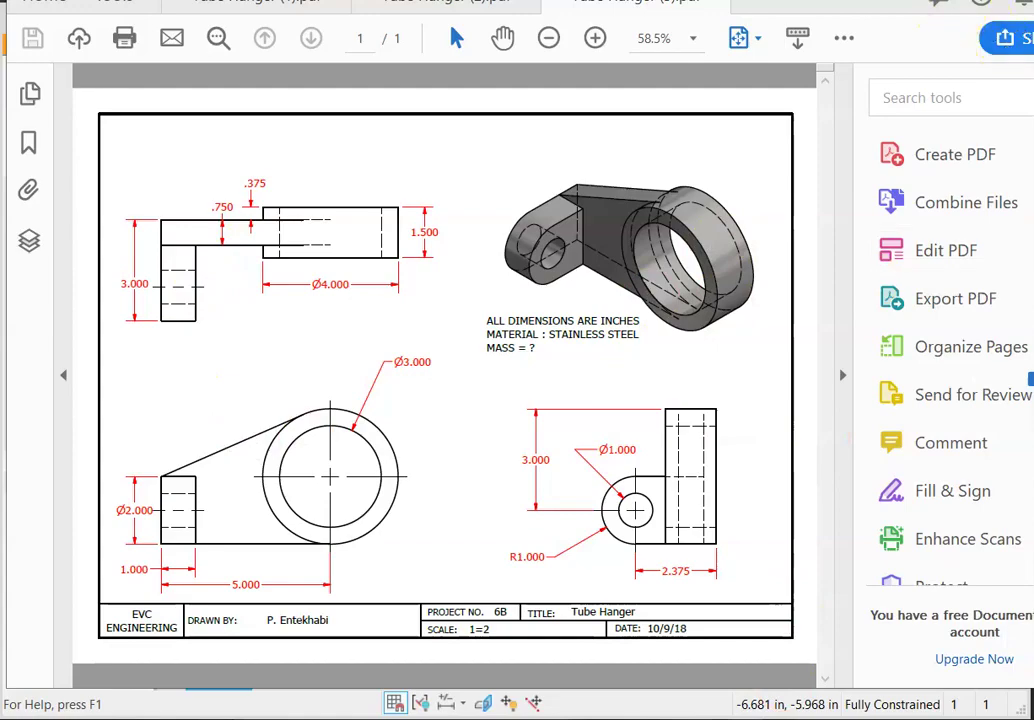
pyautogui.hotkey('alt', 'Tab')
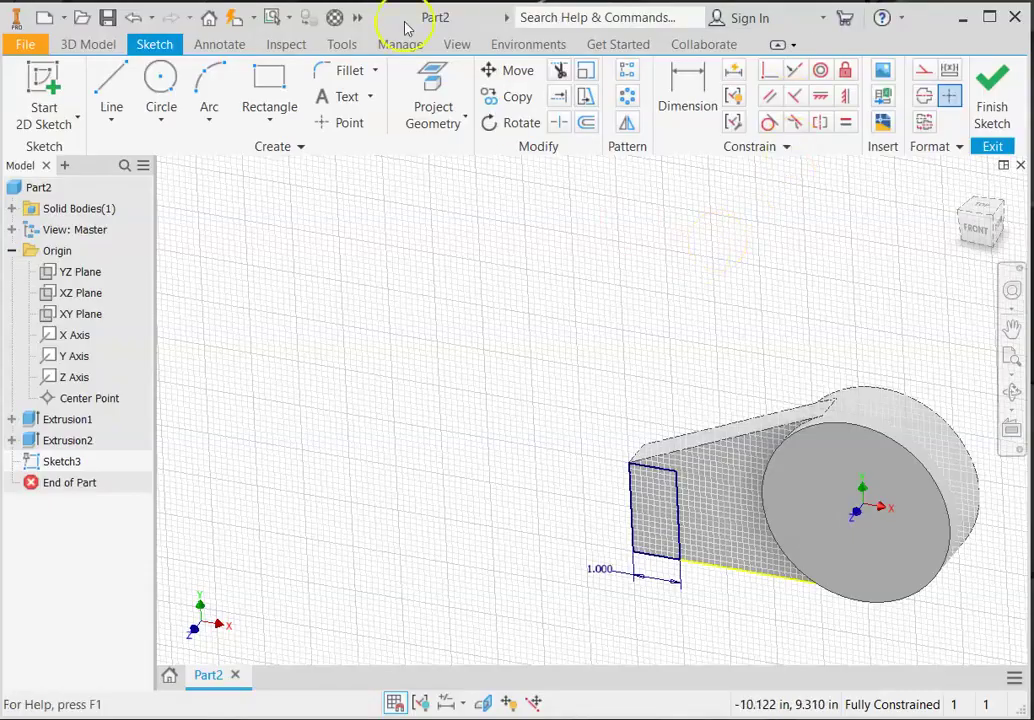
pyautogui.click(978, 97)
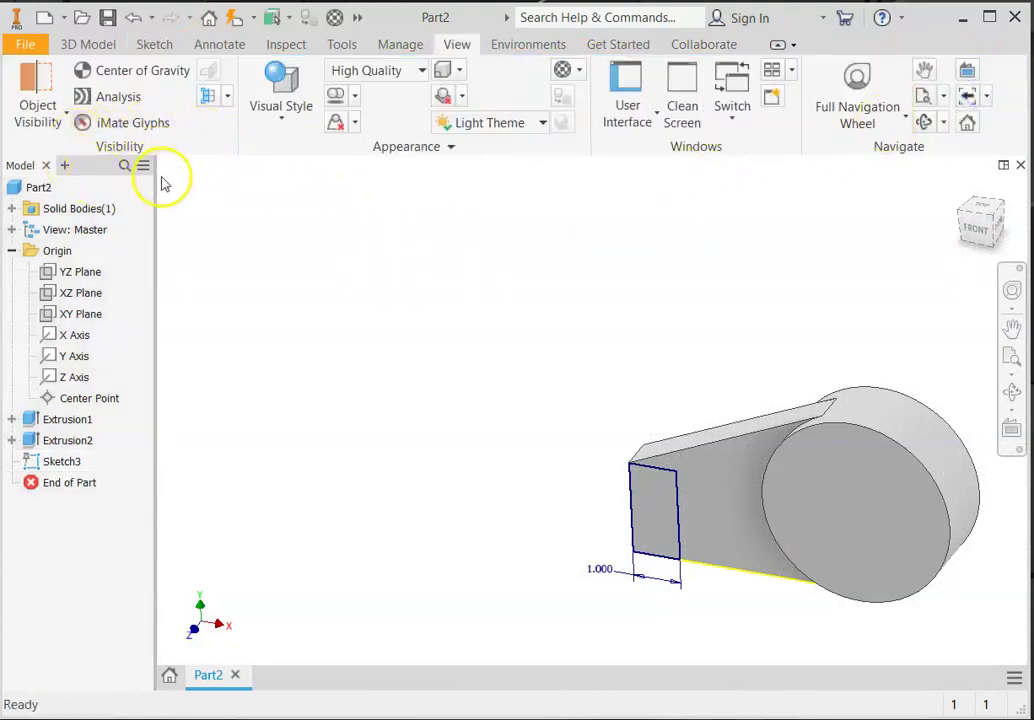
pyautogui.click(78, 45)
pyautogui.click(112, 100)
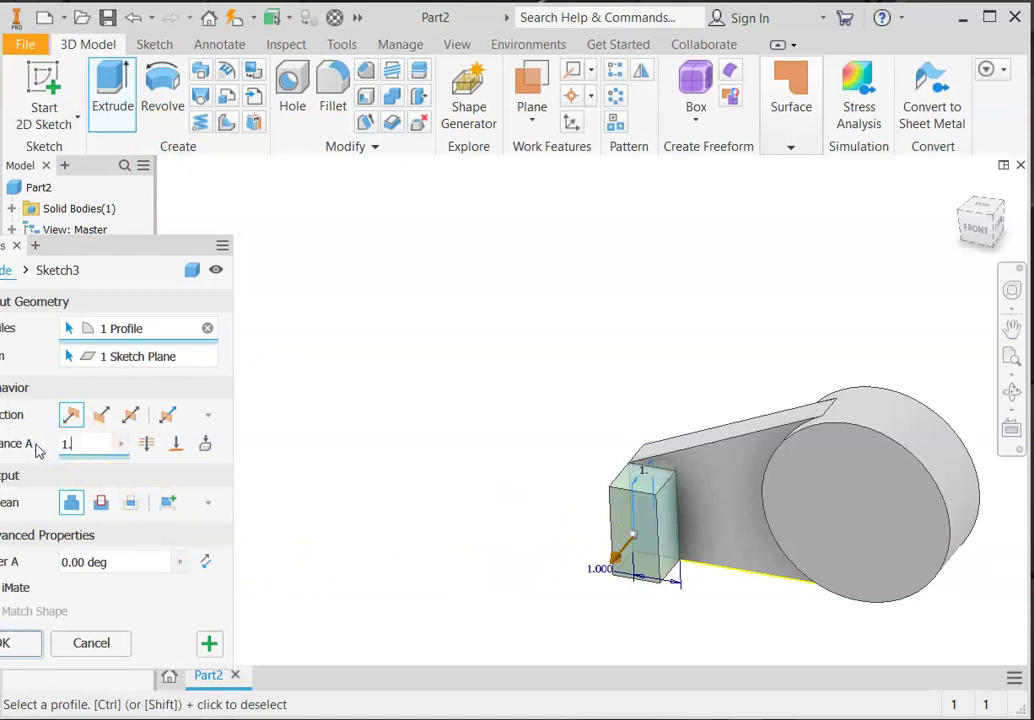
pyautogui.write('5')
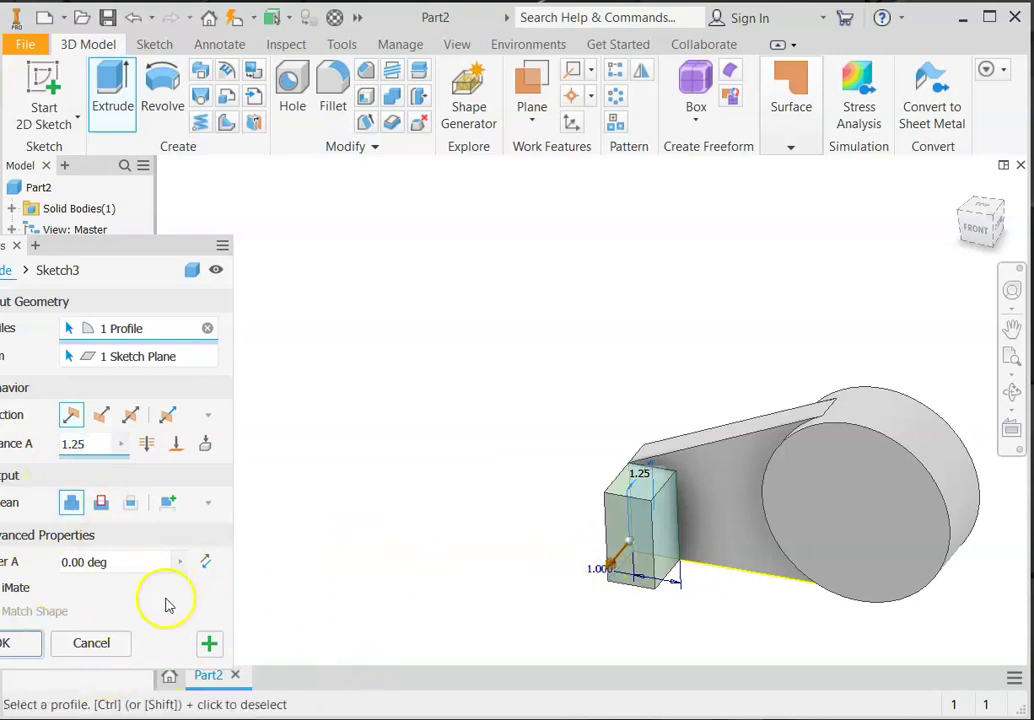
pyautogui.click(19, 646)
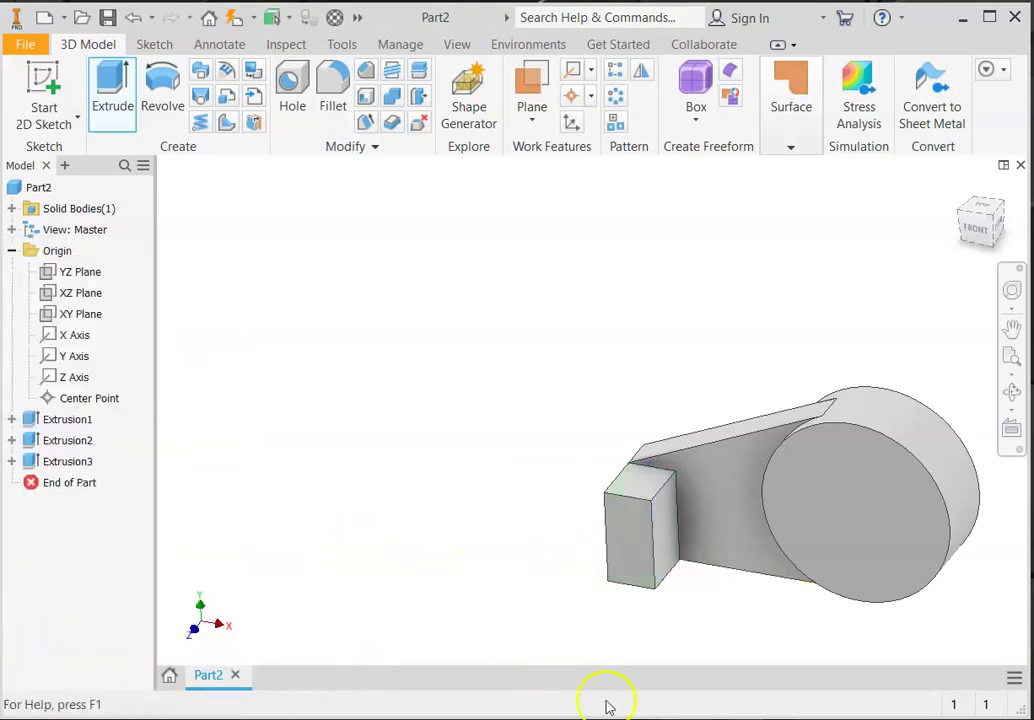
# - Start a sketch on the lug's inner side face and draw a circle centered on its outer edge's midpoint, through that edge's upper end
pyautogui.moveTo(720, 595); pyautogui.dragTo(576, 395, button='middle')
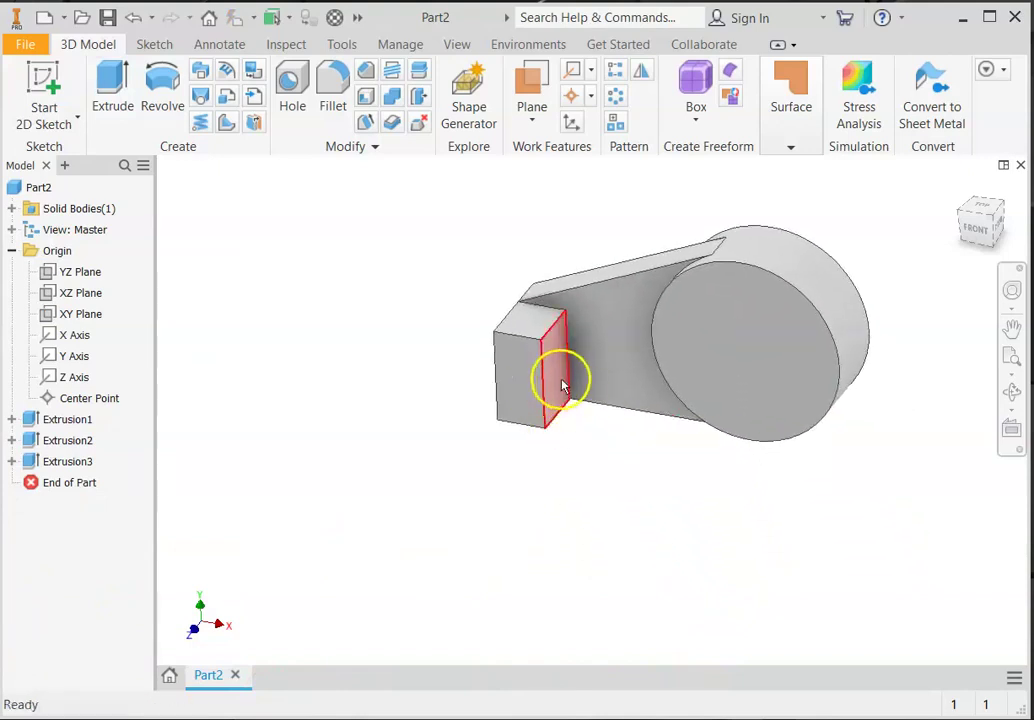
pyautogui.click(561, 382)
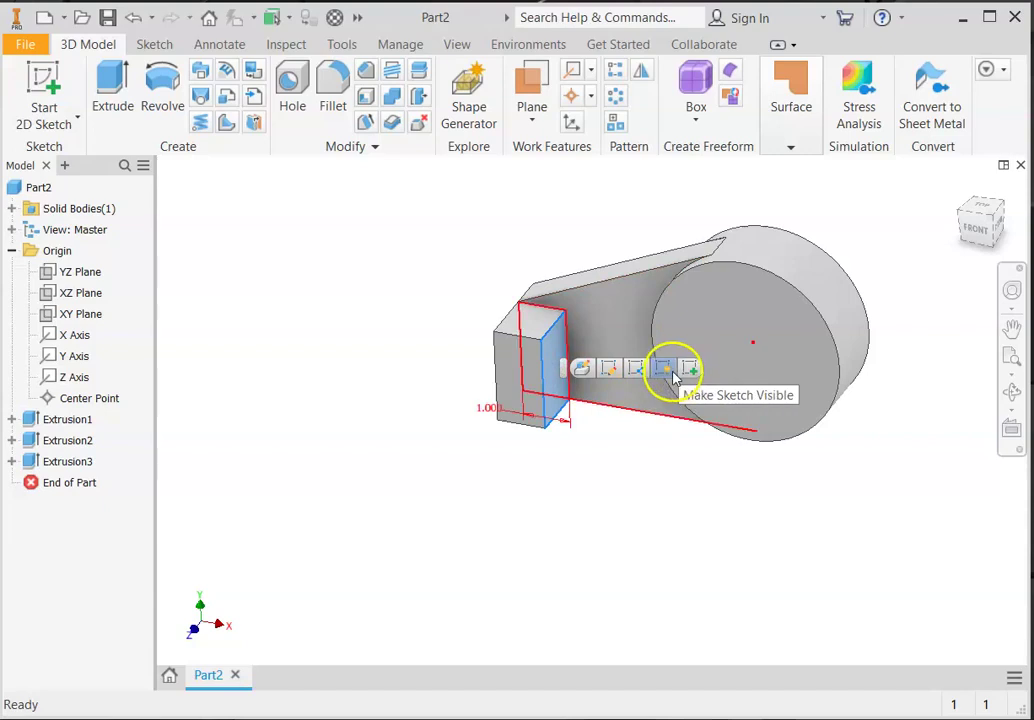
pyautogui.click(689, 372)
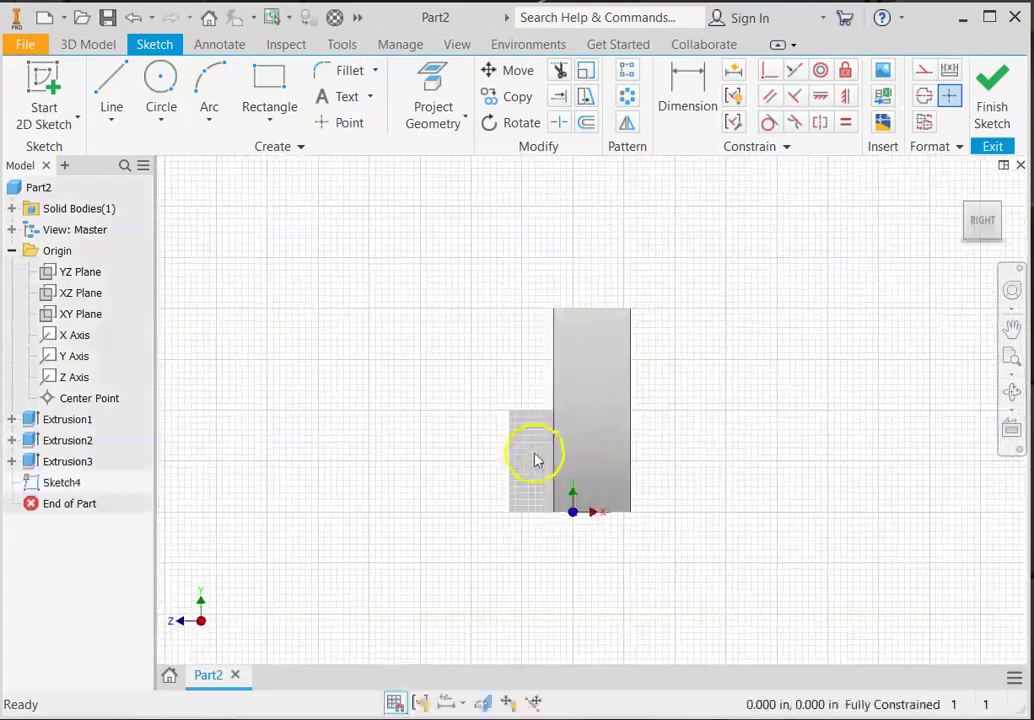
pyautogui.scroll(3, 455, 465)
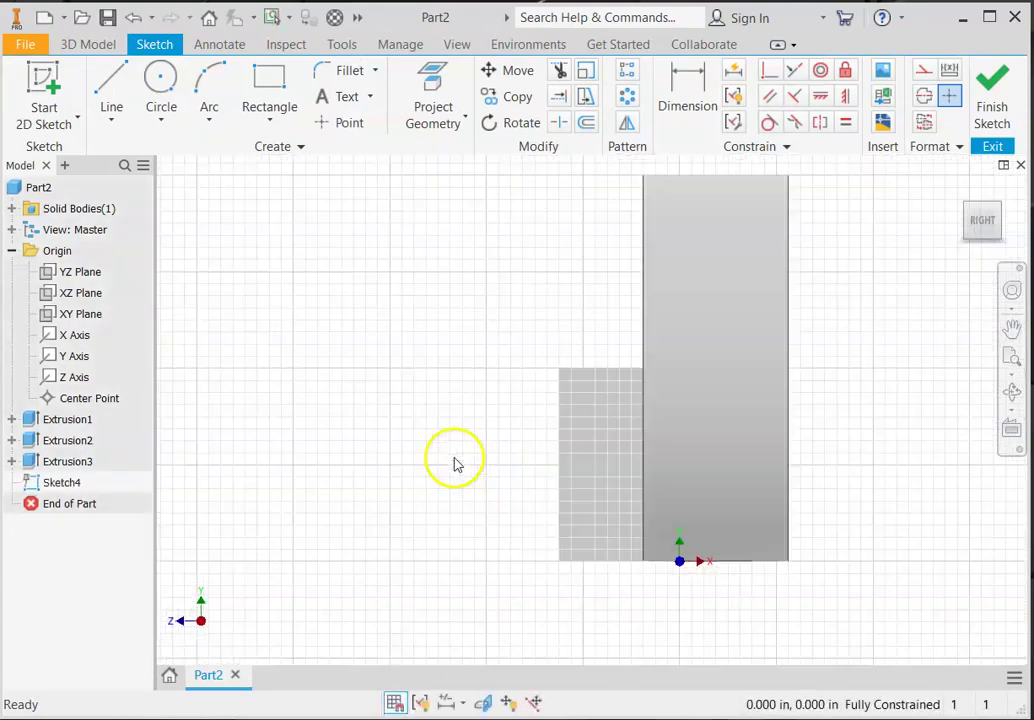
pyautogui.moveTo(464, 467); pyautogui.dragTo(516, 412, button='middle')
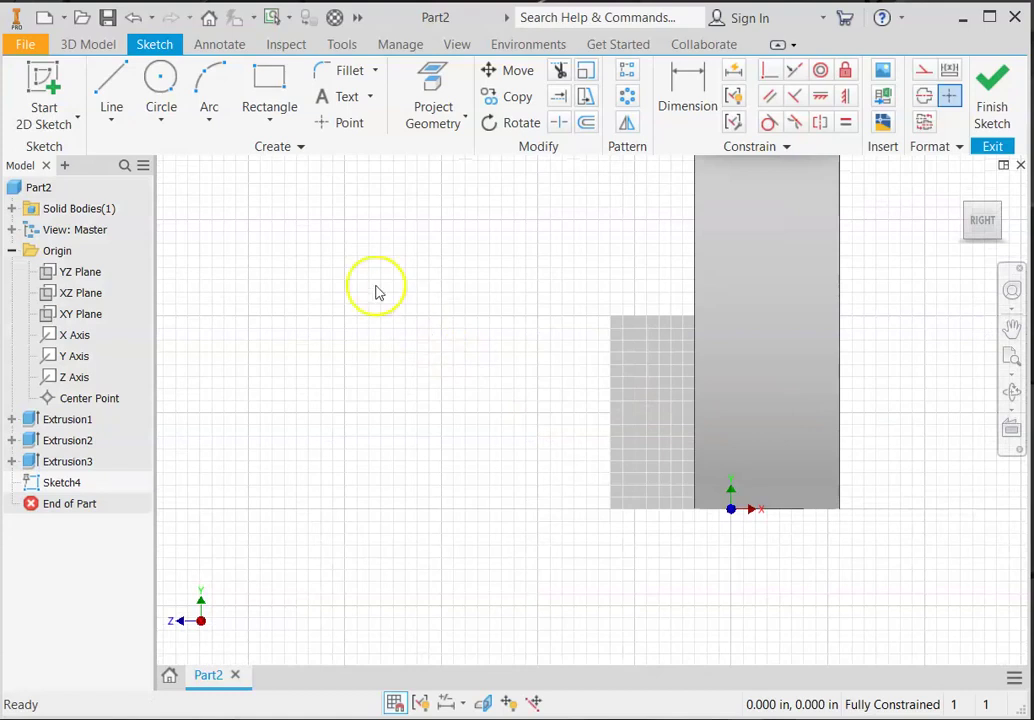
pyautogui.click(161, 121)
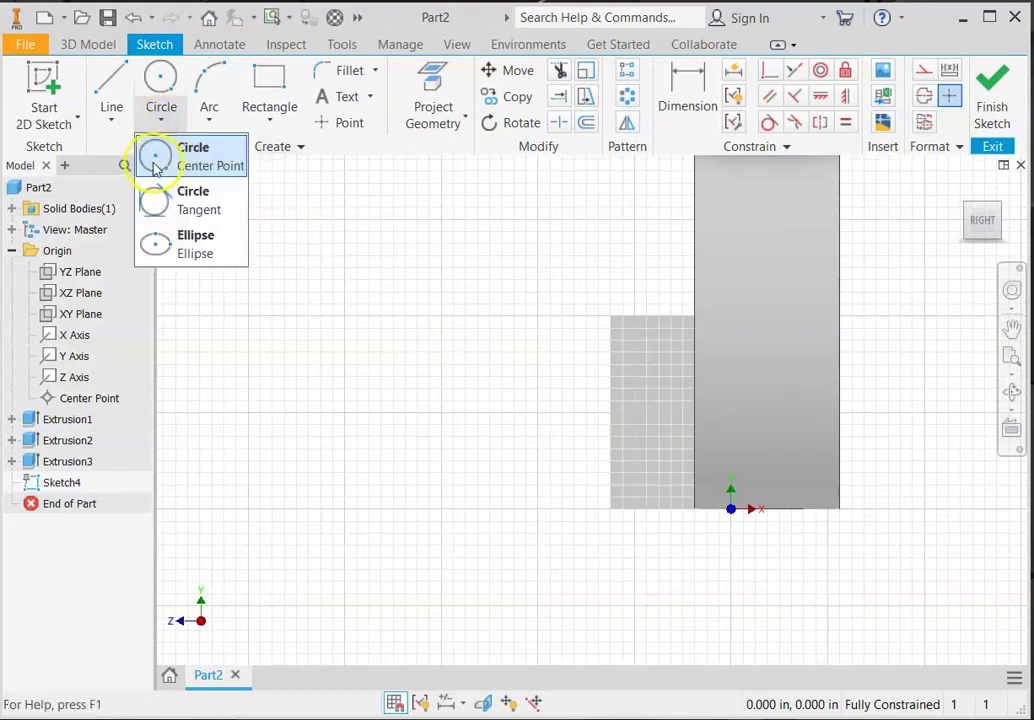
pyautogui.click(155, 160)
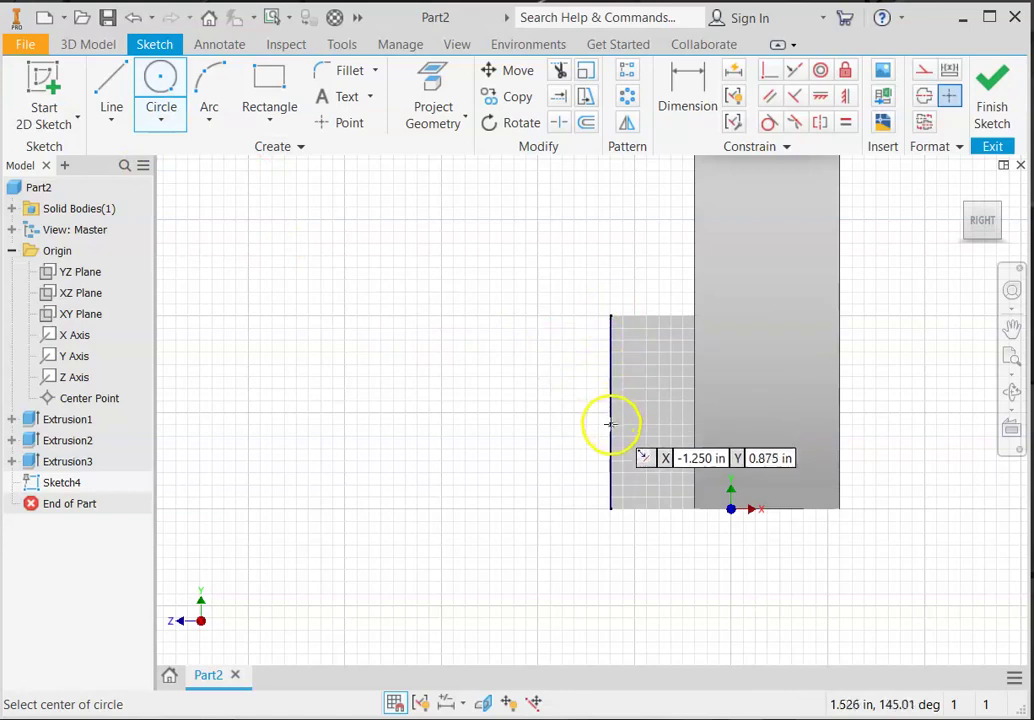
pyautogui.click(612, 414)
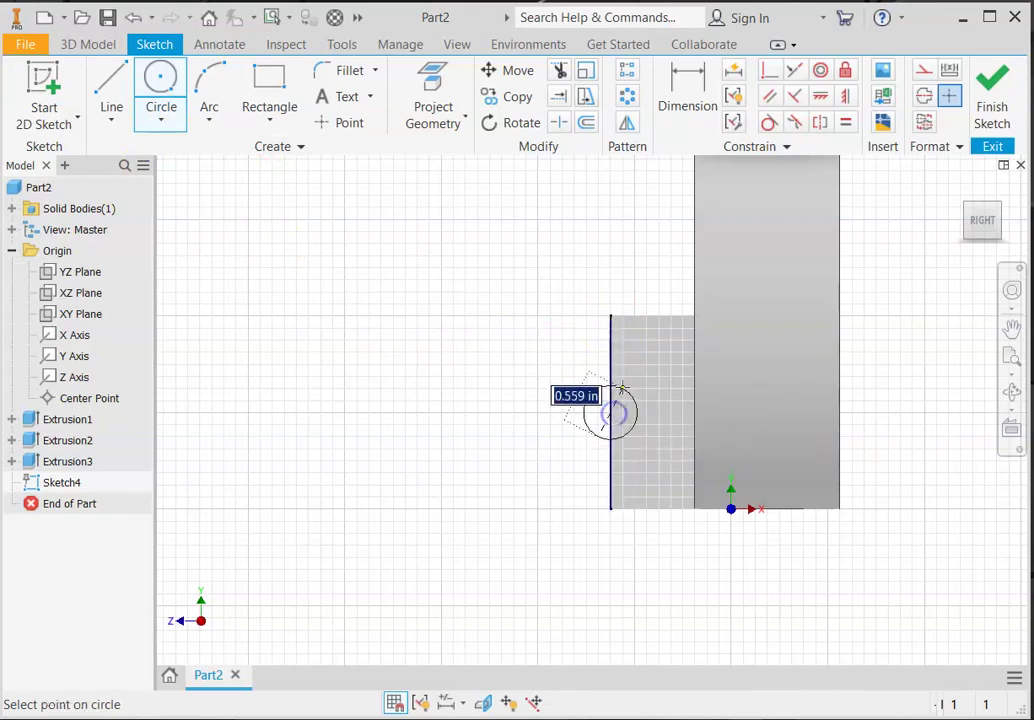
pyautogui.click(612, 319)
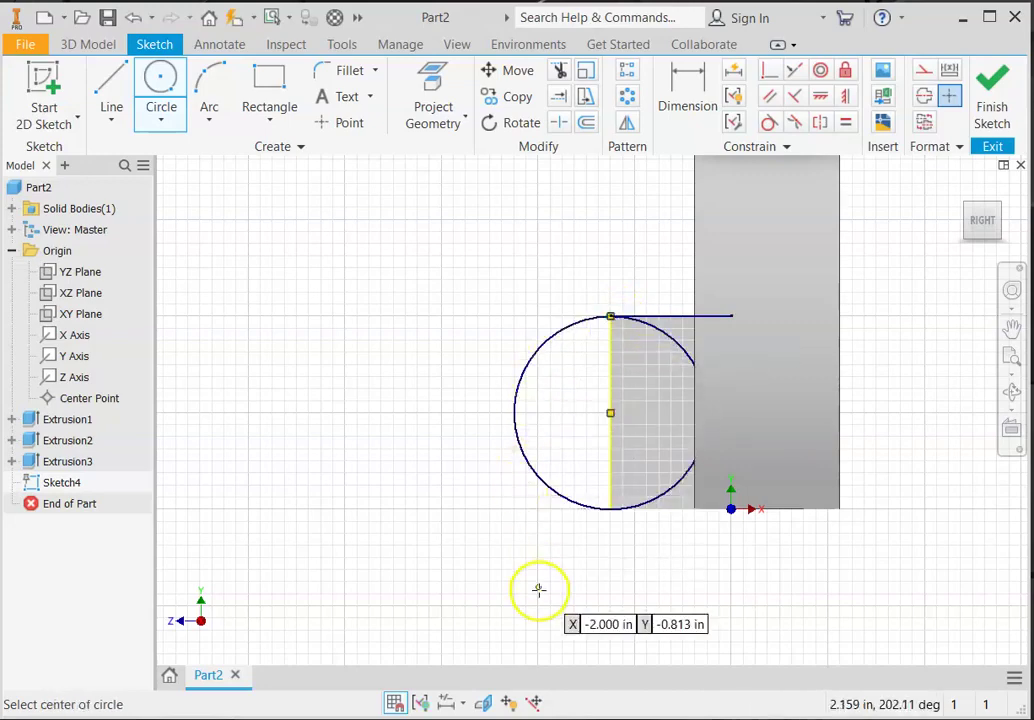
# - Finish the sketch and extrude both halves of the circle 1 in back across the lug's width, joined to the body
pyautogui.keyDown('shift'); pyautogui.moveTo(534, 594); pyautogui.dragTo(584, 607, button='middle'); pyautogui.keyUp('shift')
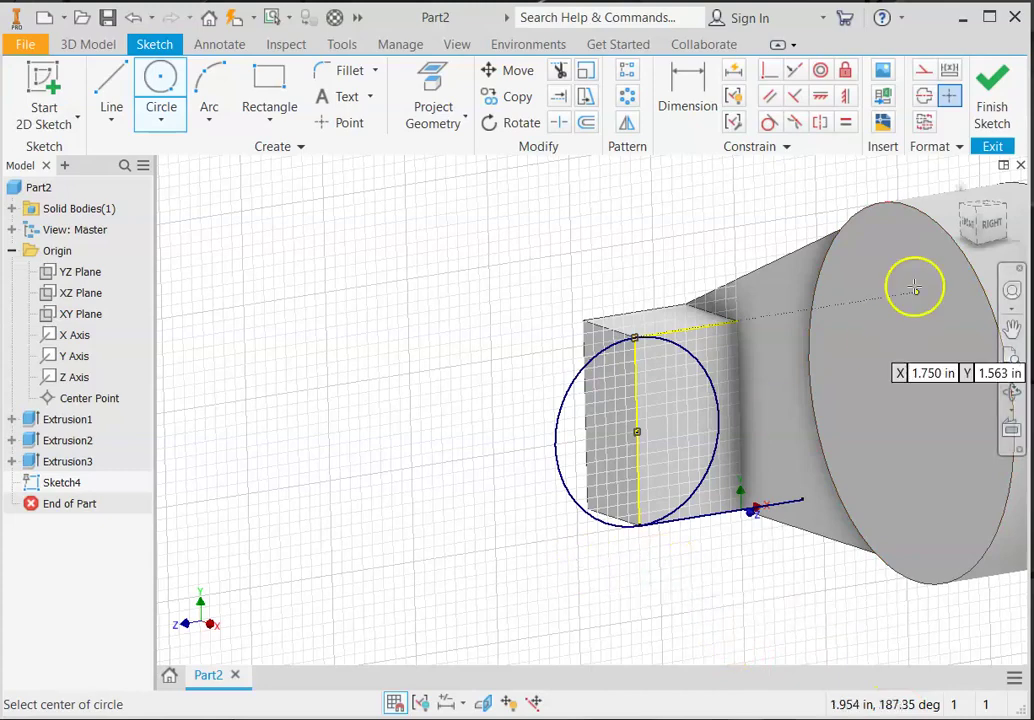
pyautogui.scroll(-2, 695, 607)
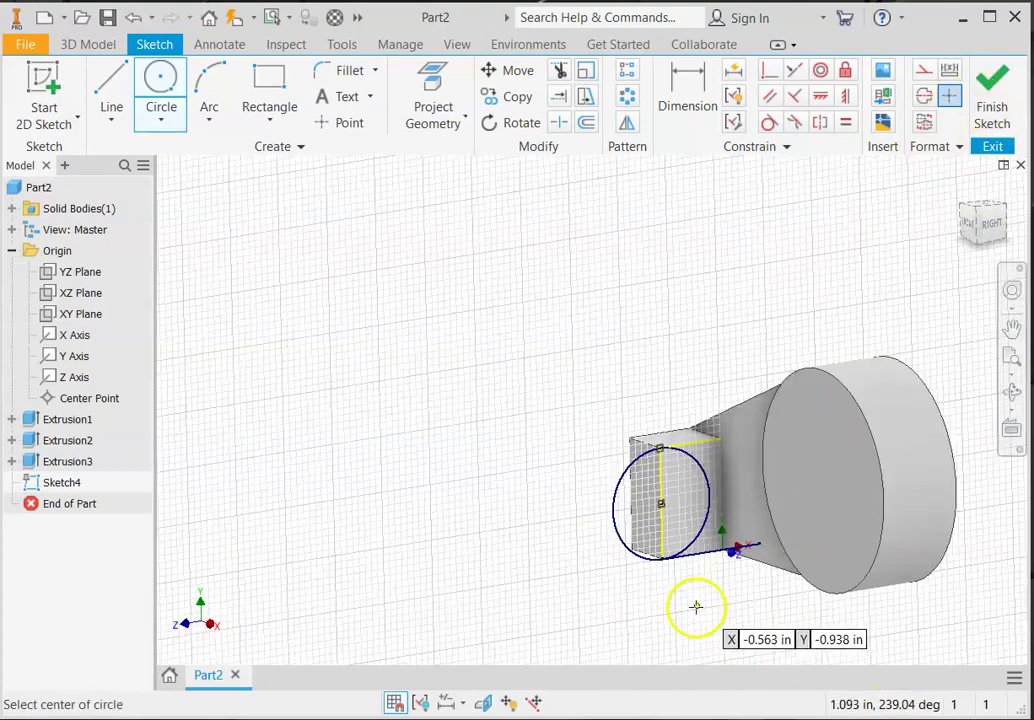
pyautogui.scroll(2, 695, 607)
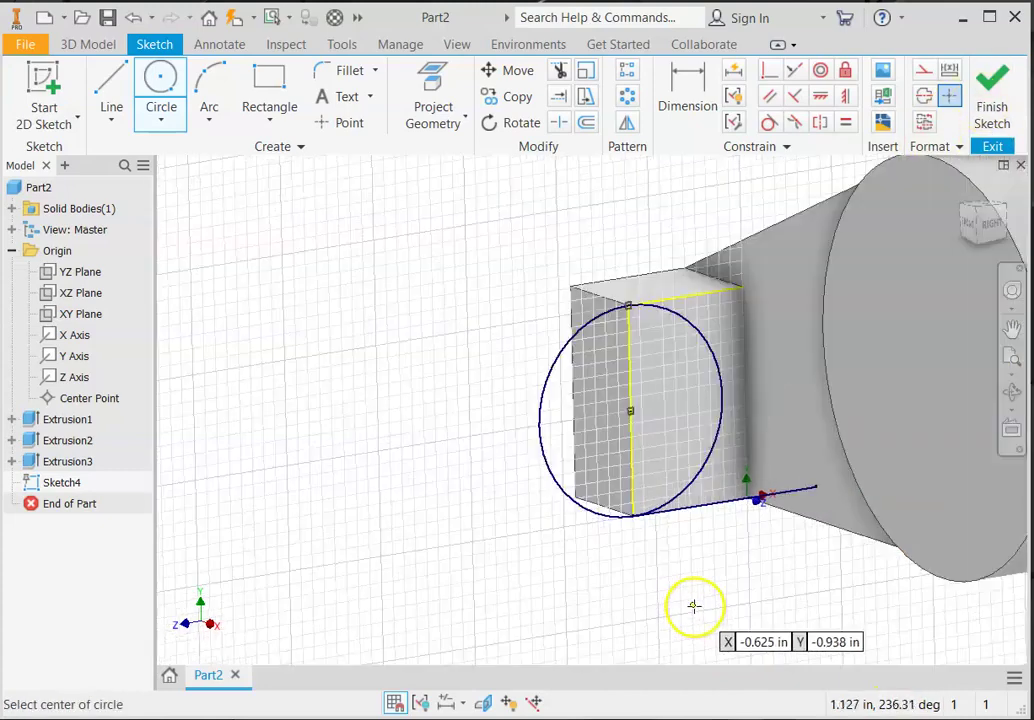
pyautogui.click(993, 95)
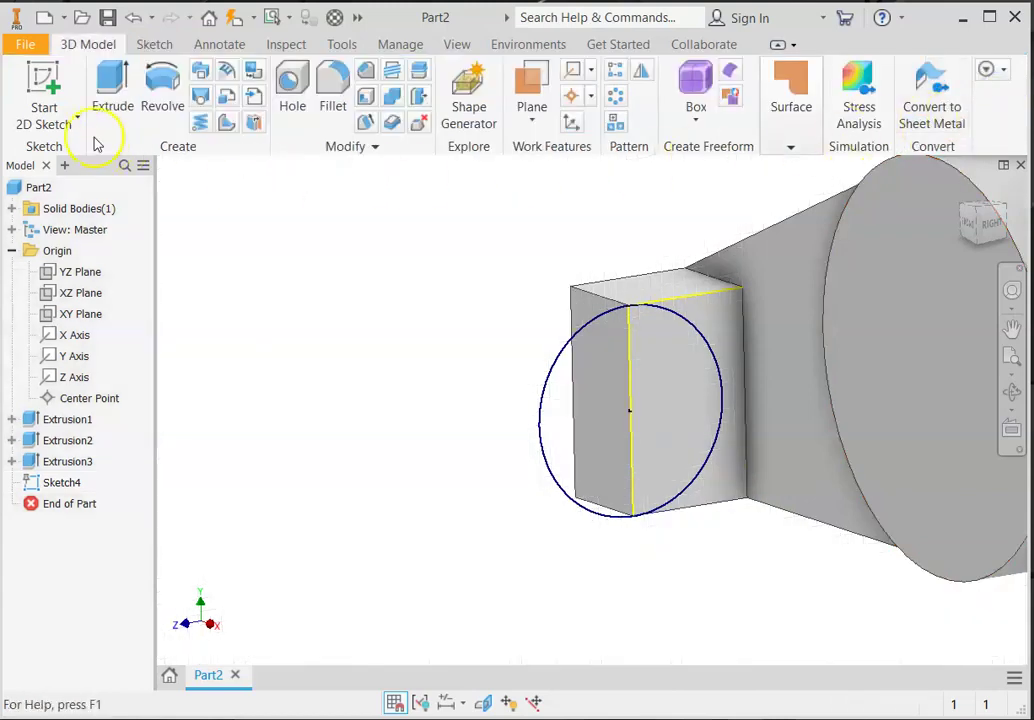
pyautogui.click(113, 100)
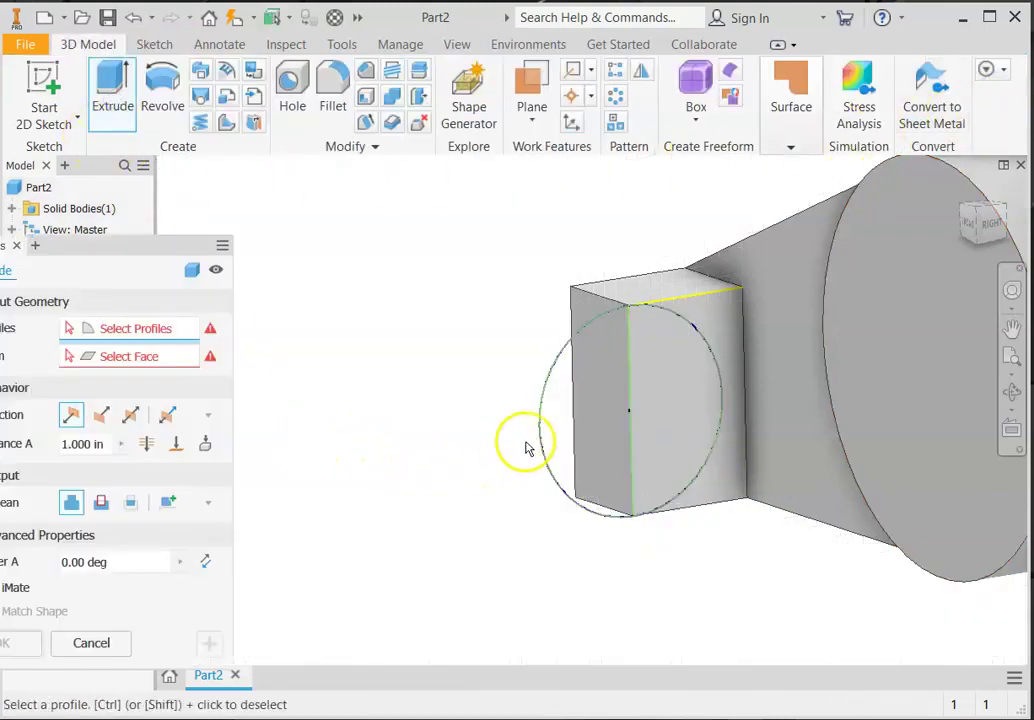
pyautogui.click(545, 440)
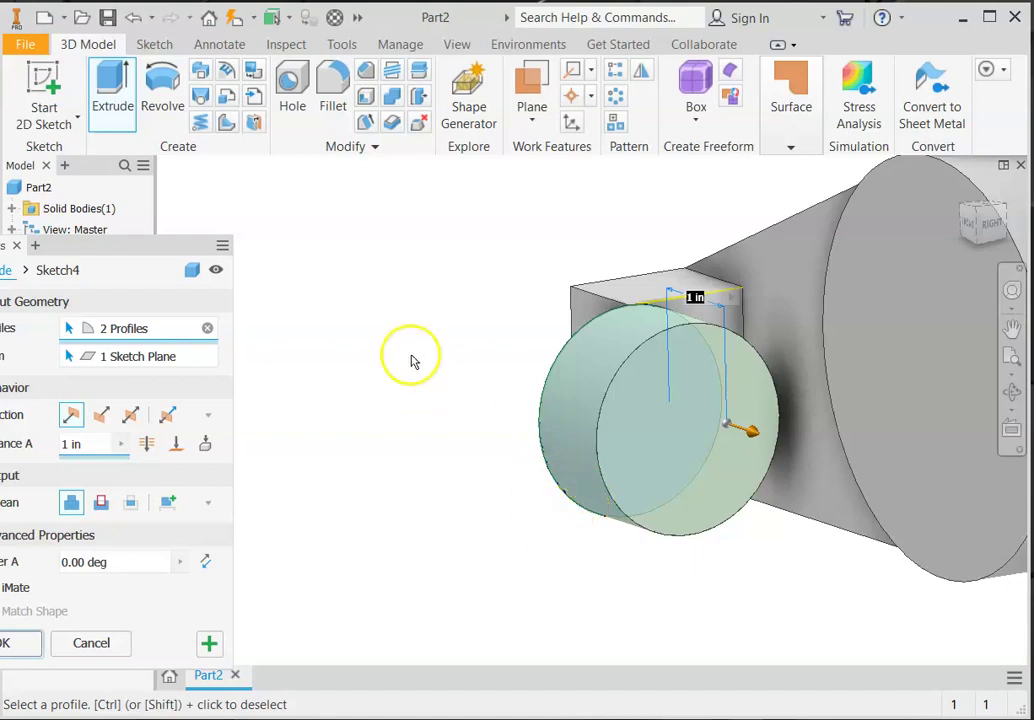
pyautogui.click(101, 417)
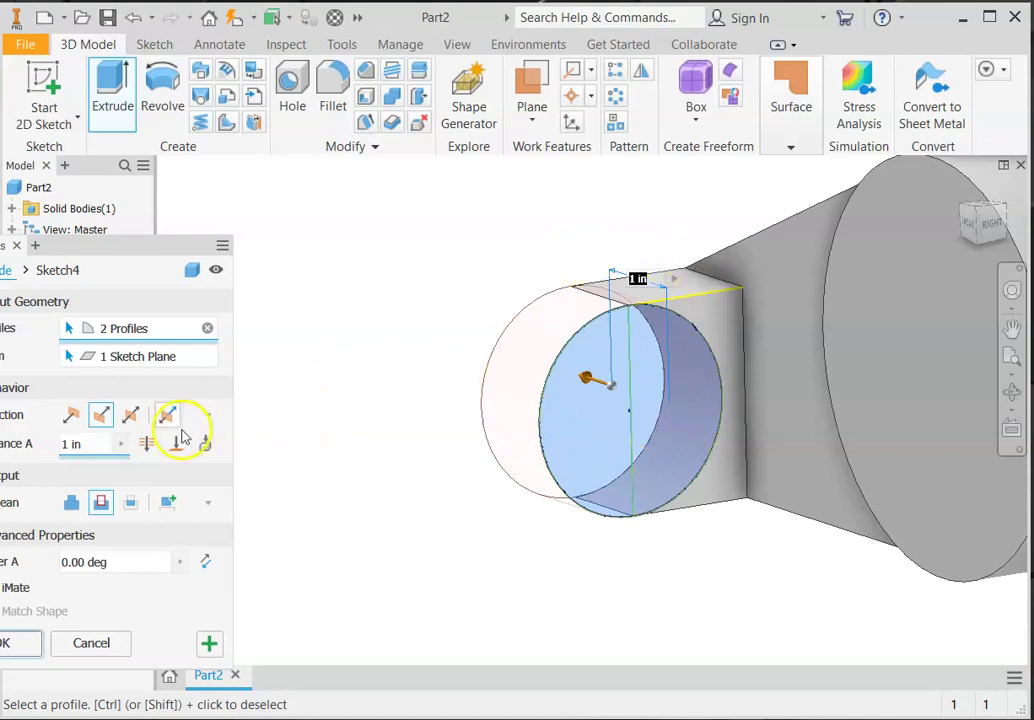
pyautogui.click(74, 510)
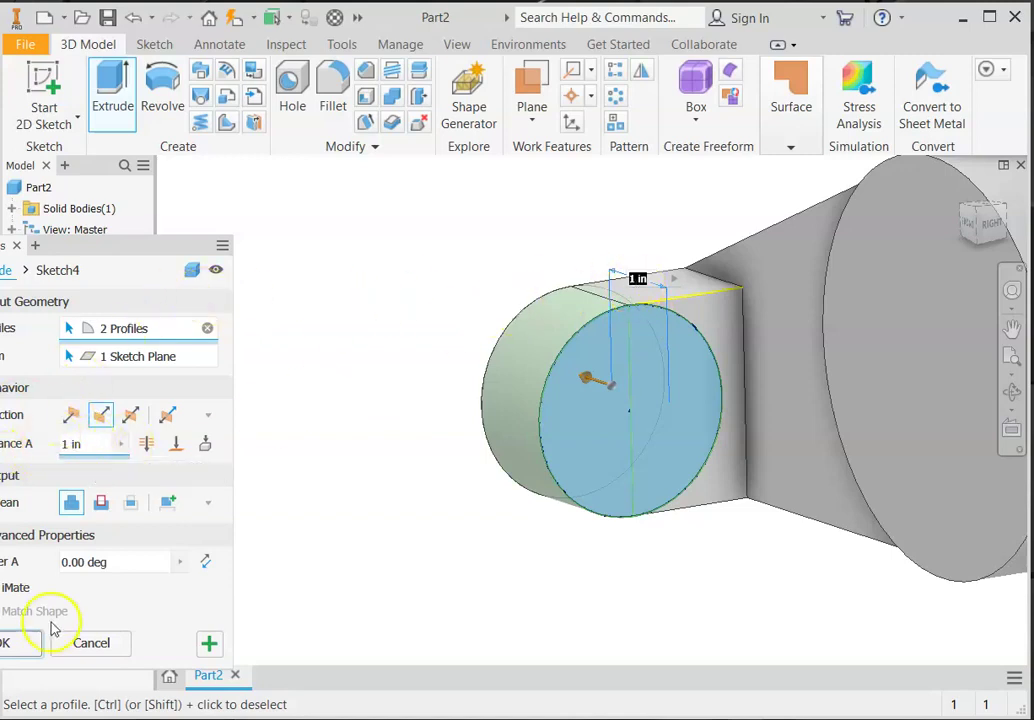
pyautogui.click(5, 643)
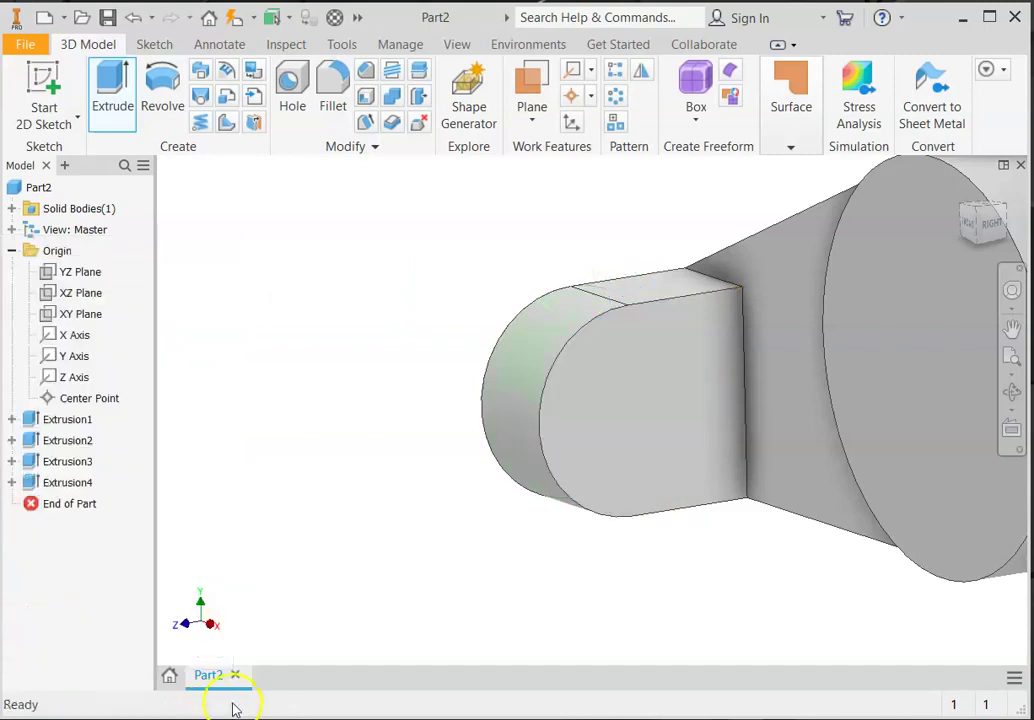
# - Check the hole size in Tube Hanger (3).pdf and place a 1 in through-all hole on the lug's inner face, concentric with its rounded end
pyautogui.scroll(3, 535, 658)
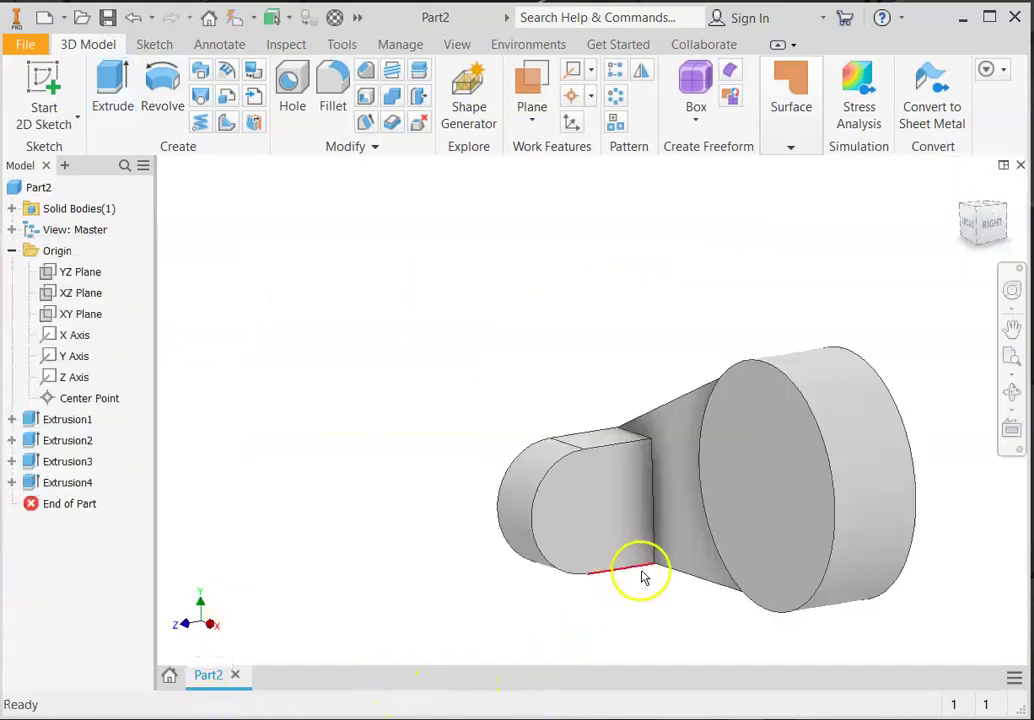
pyautogui.moveTo(644, 577); pyautogui.dragTo(598, 450, button='middle')
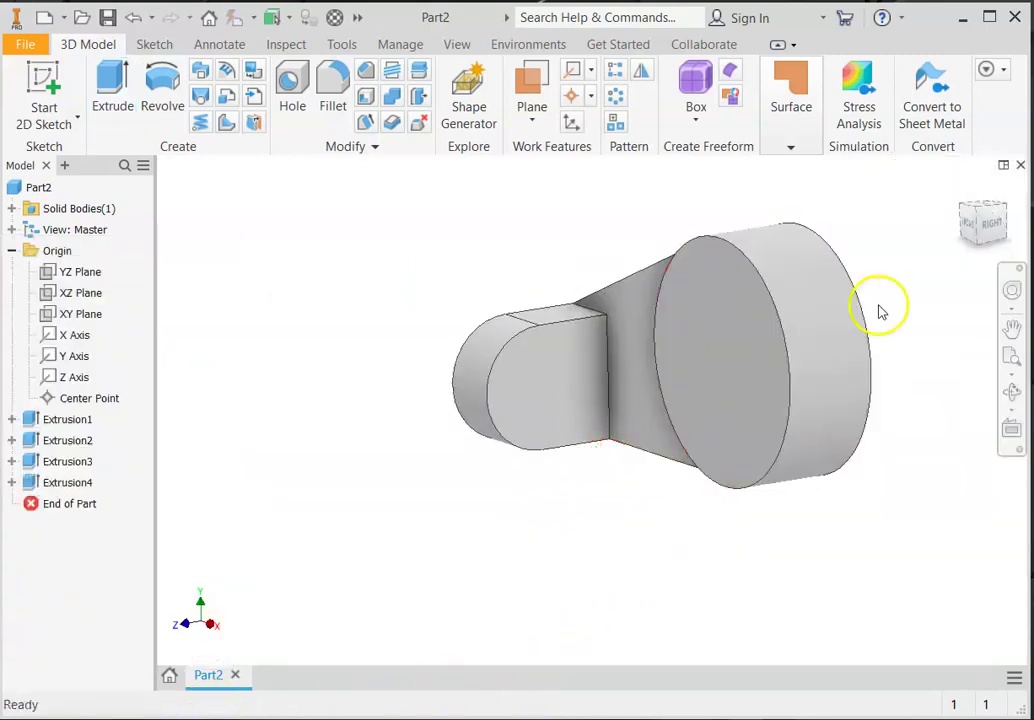
pyautogui.click(962, 186)
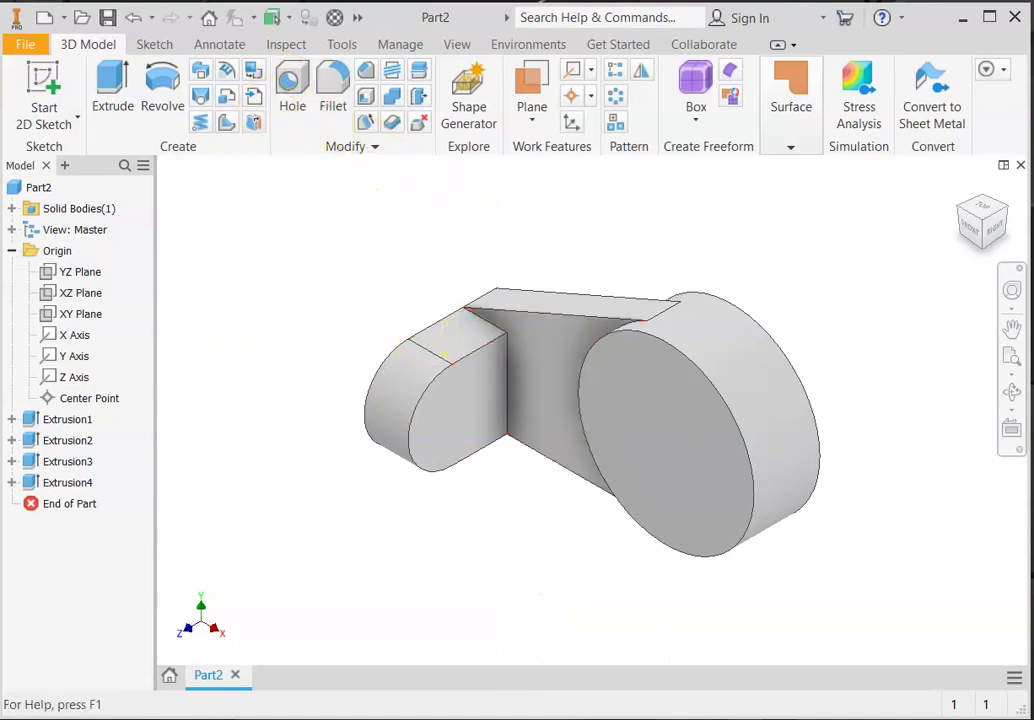
pyautogui.click(615, 685)
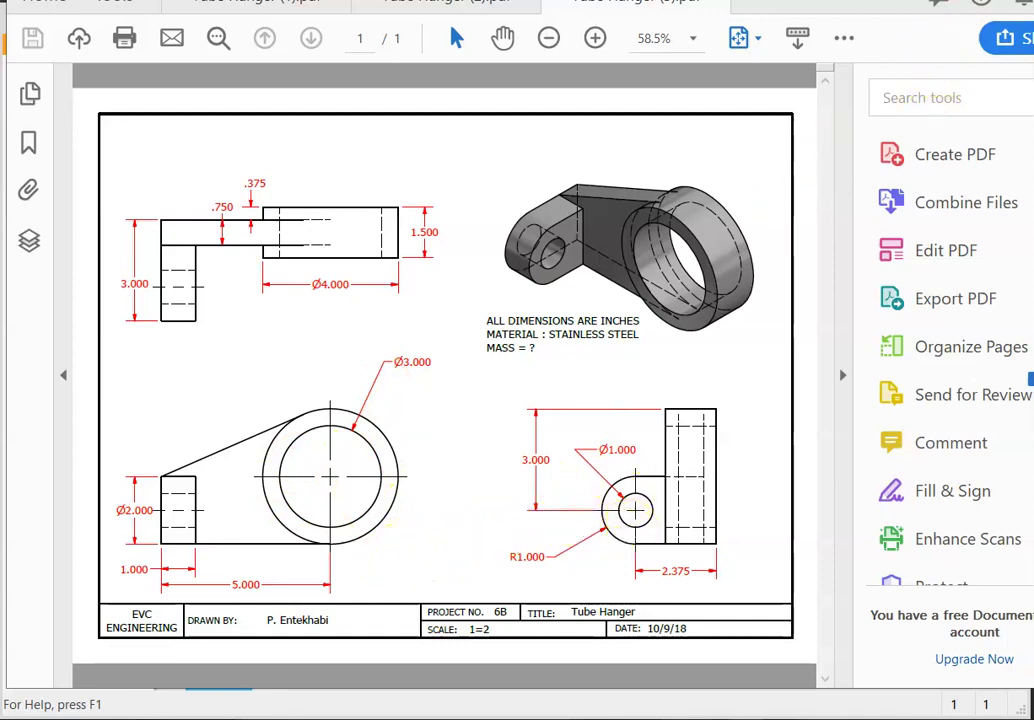
pyautogui.click(925, 14)
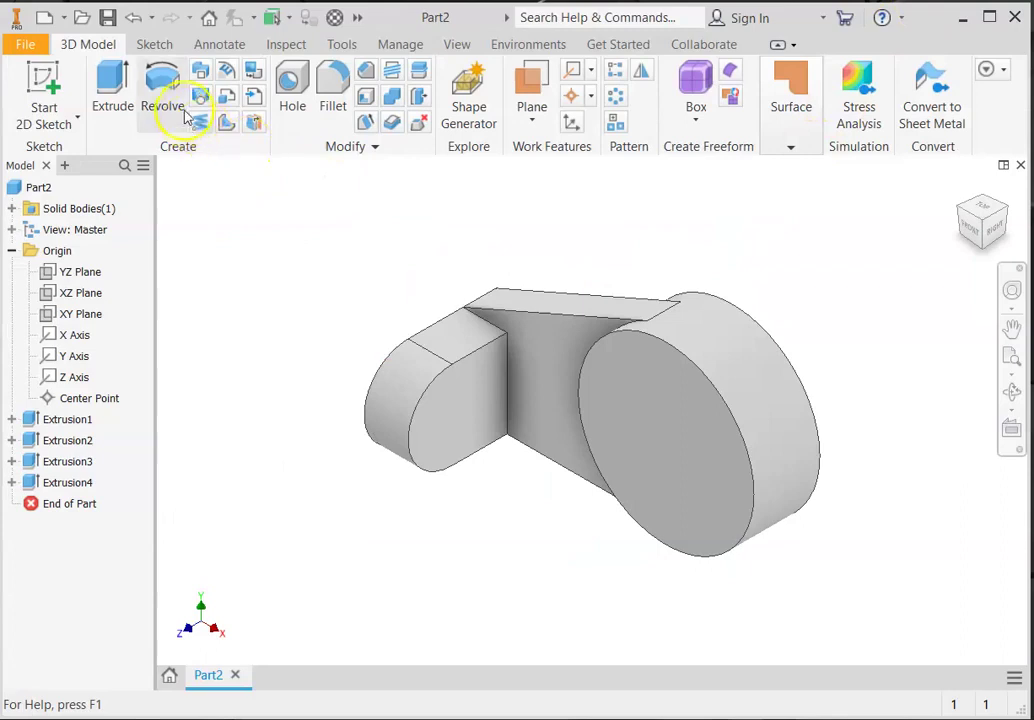
pyautogui.click(290, 96)
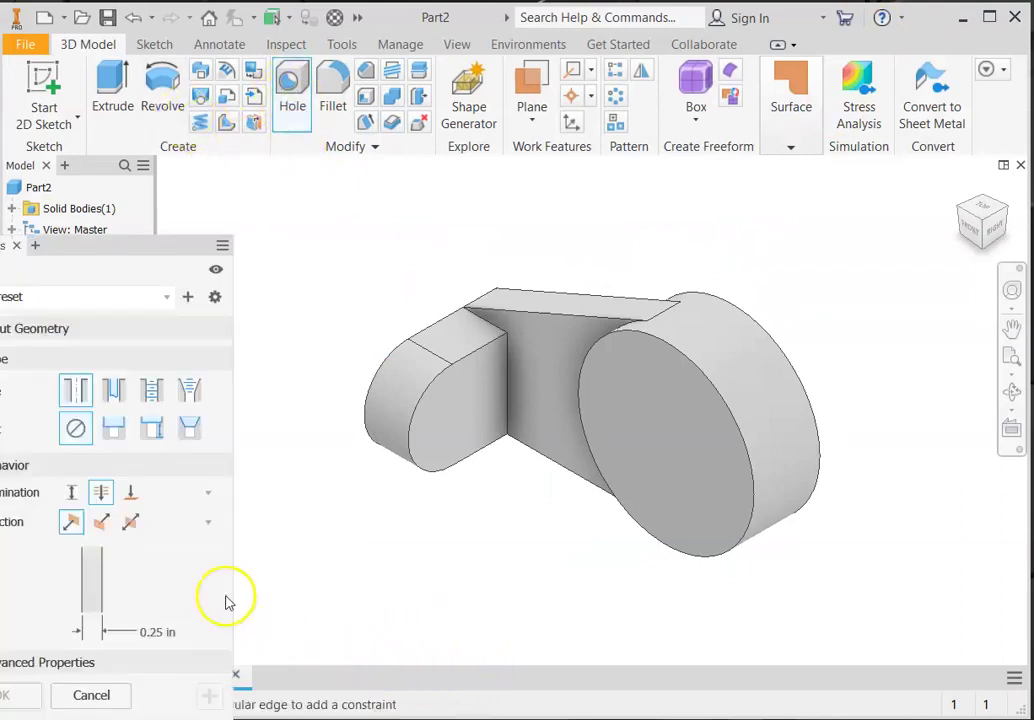
pyautogui.click(163, 632)
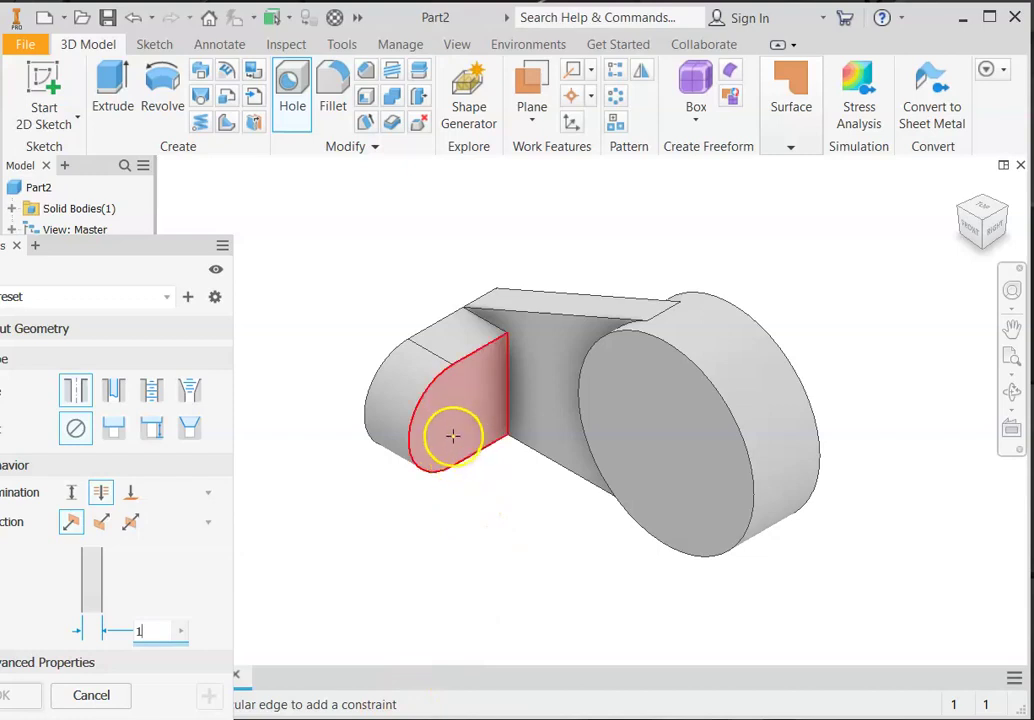
pyautogui.click(453, 421)
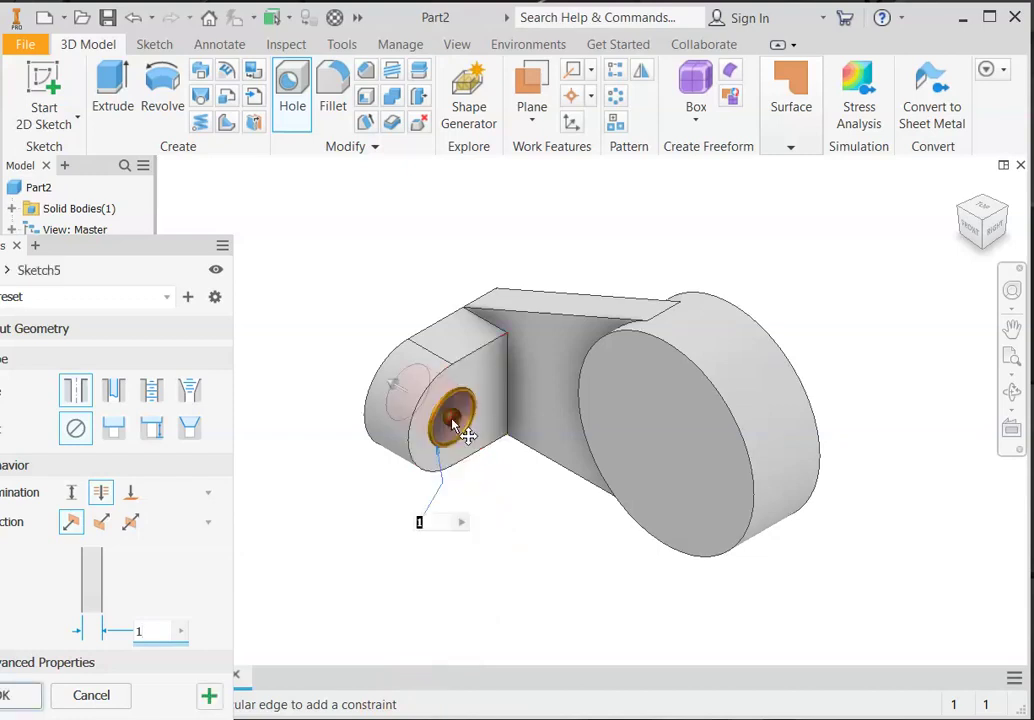
pyautogui.scroll(-4, 395, 462)
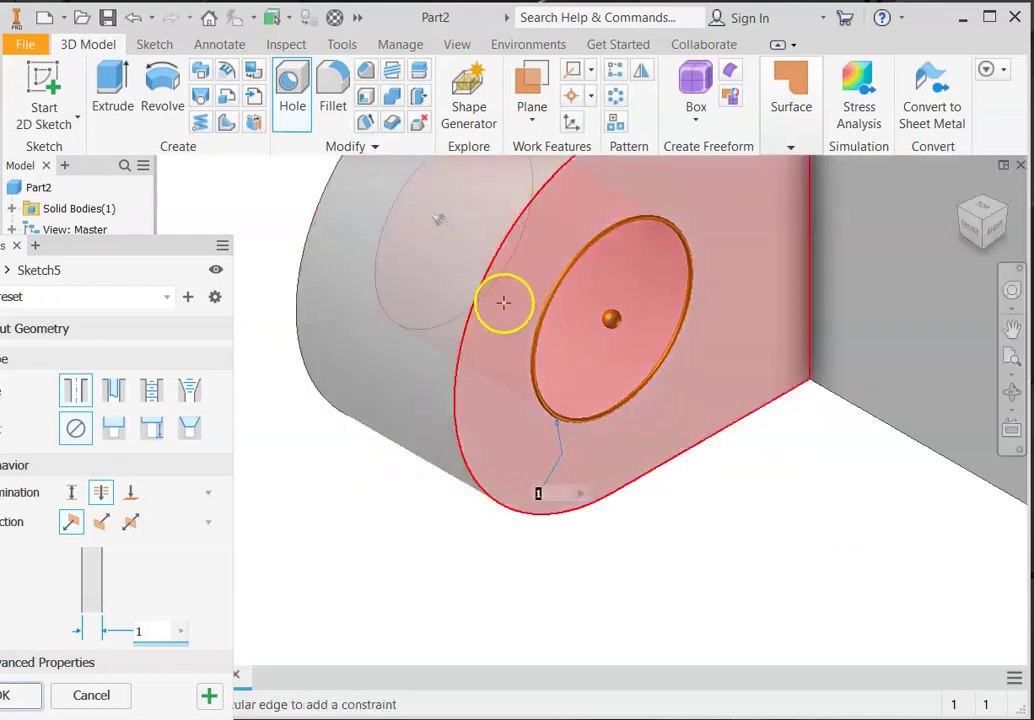
pyautogui.click(461, 376)
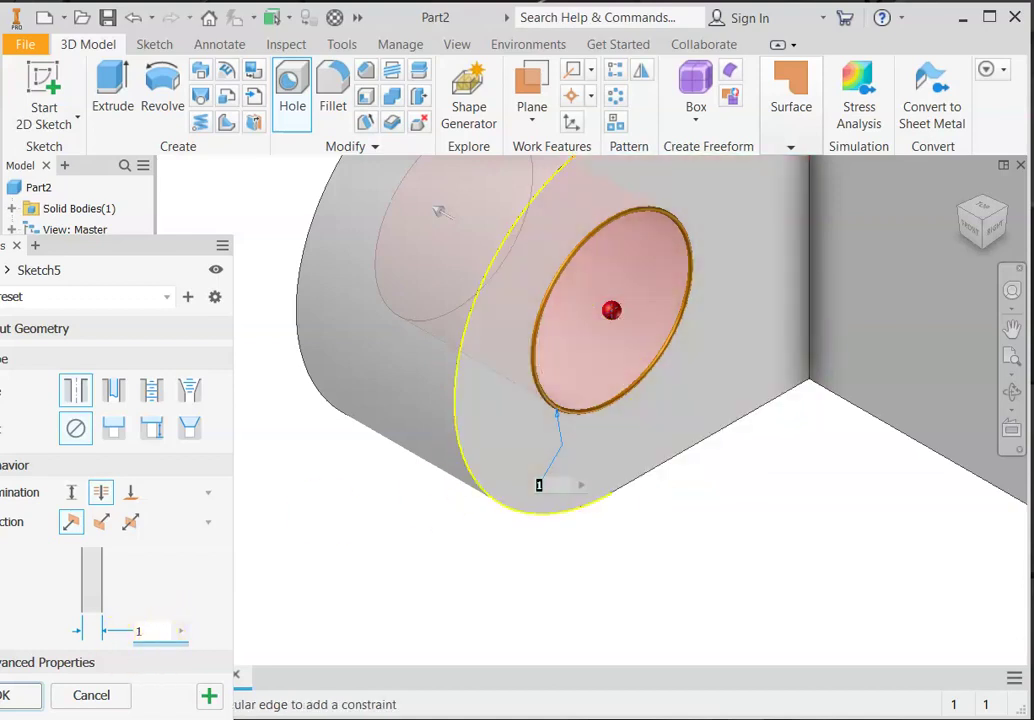